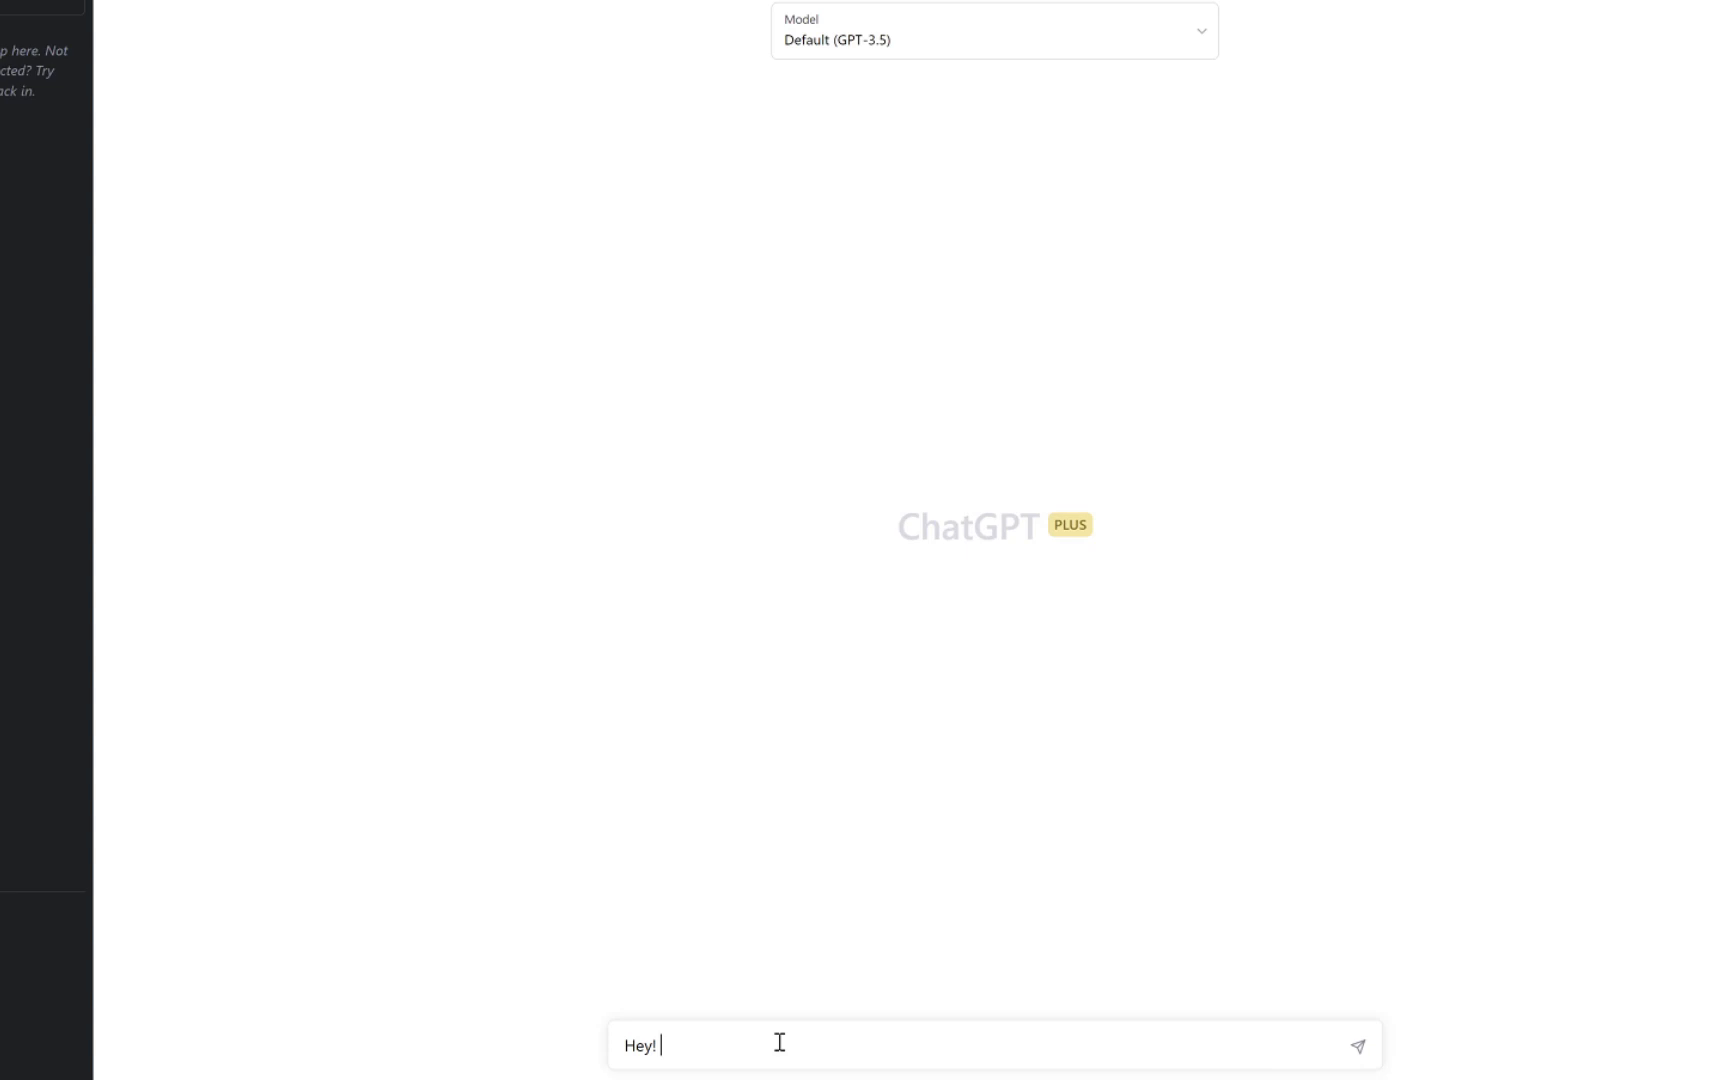
Explain in the prompt that practice questions from notes are needed for Anki, which imports a CSV file and makes two sided flashcards
{"action": "type", "text": "I am using Anki to study, I need to make practice questions out of my notes"}
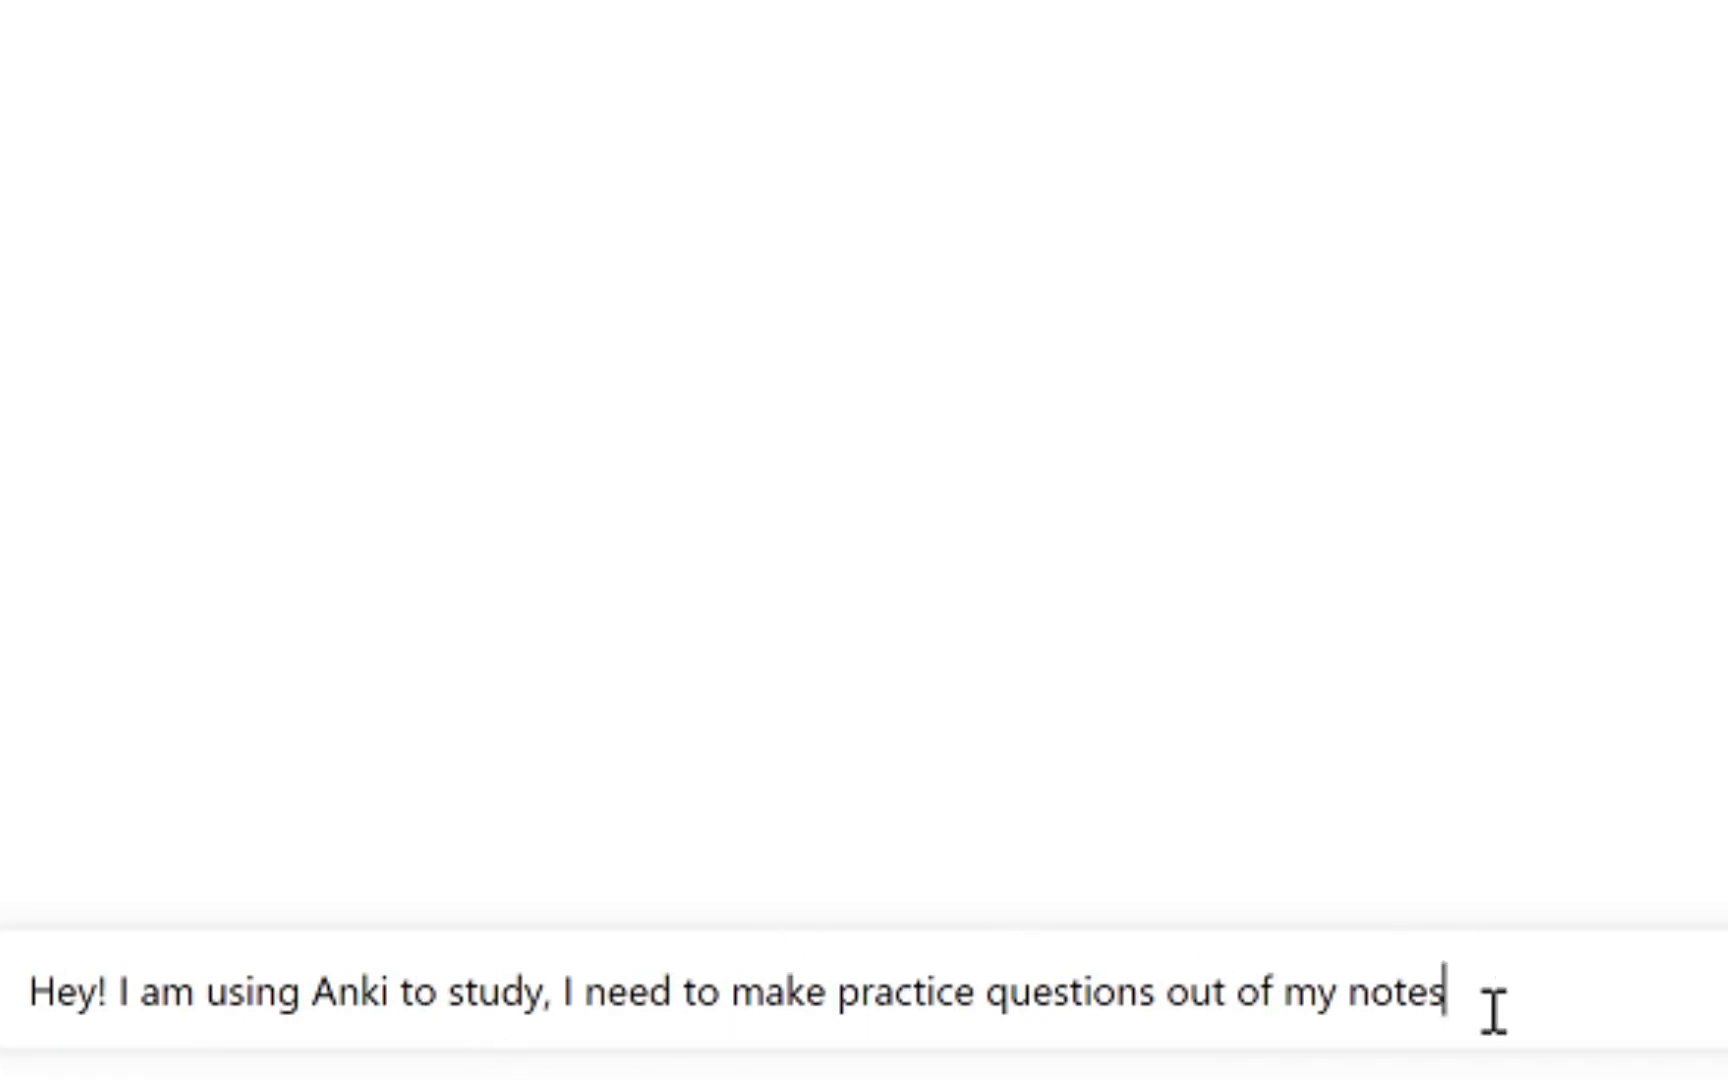
{"action": "type", "text": ". Anki is "}
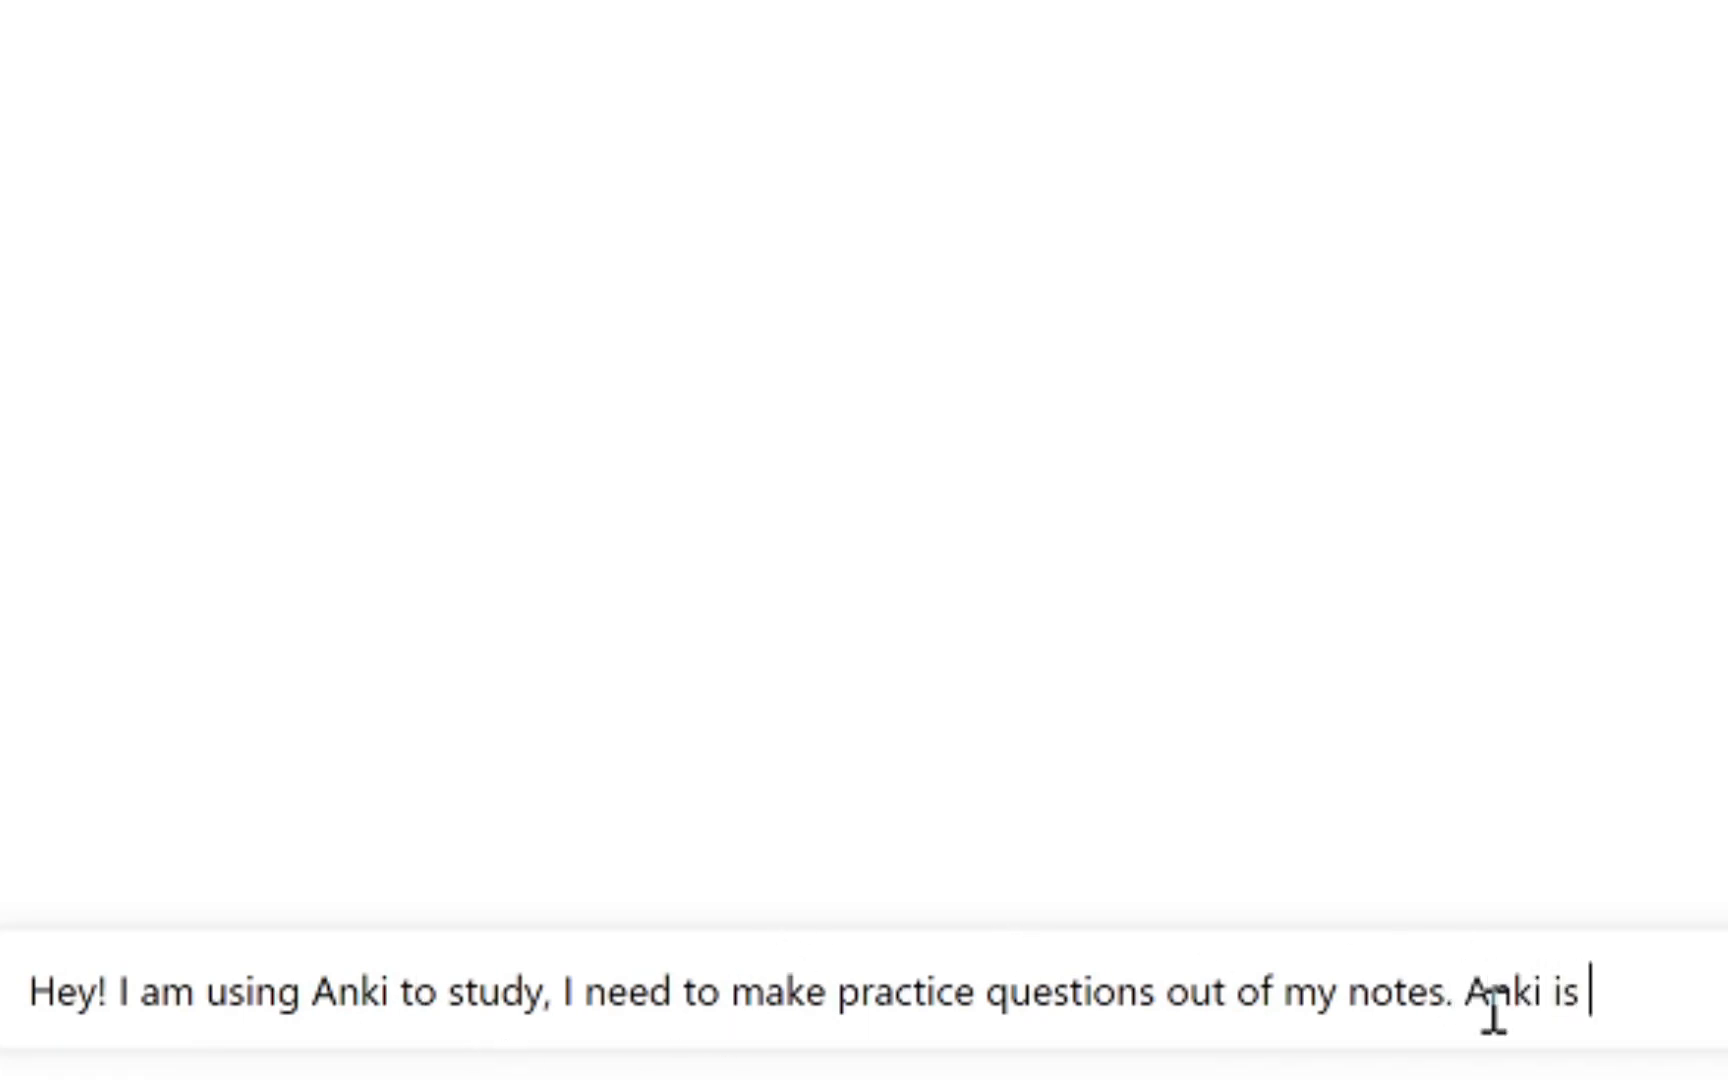
{"action": "type", "text": "a flashca tool, "}
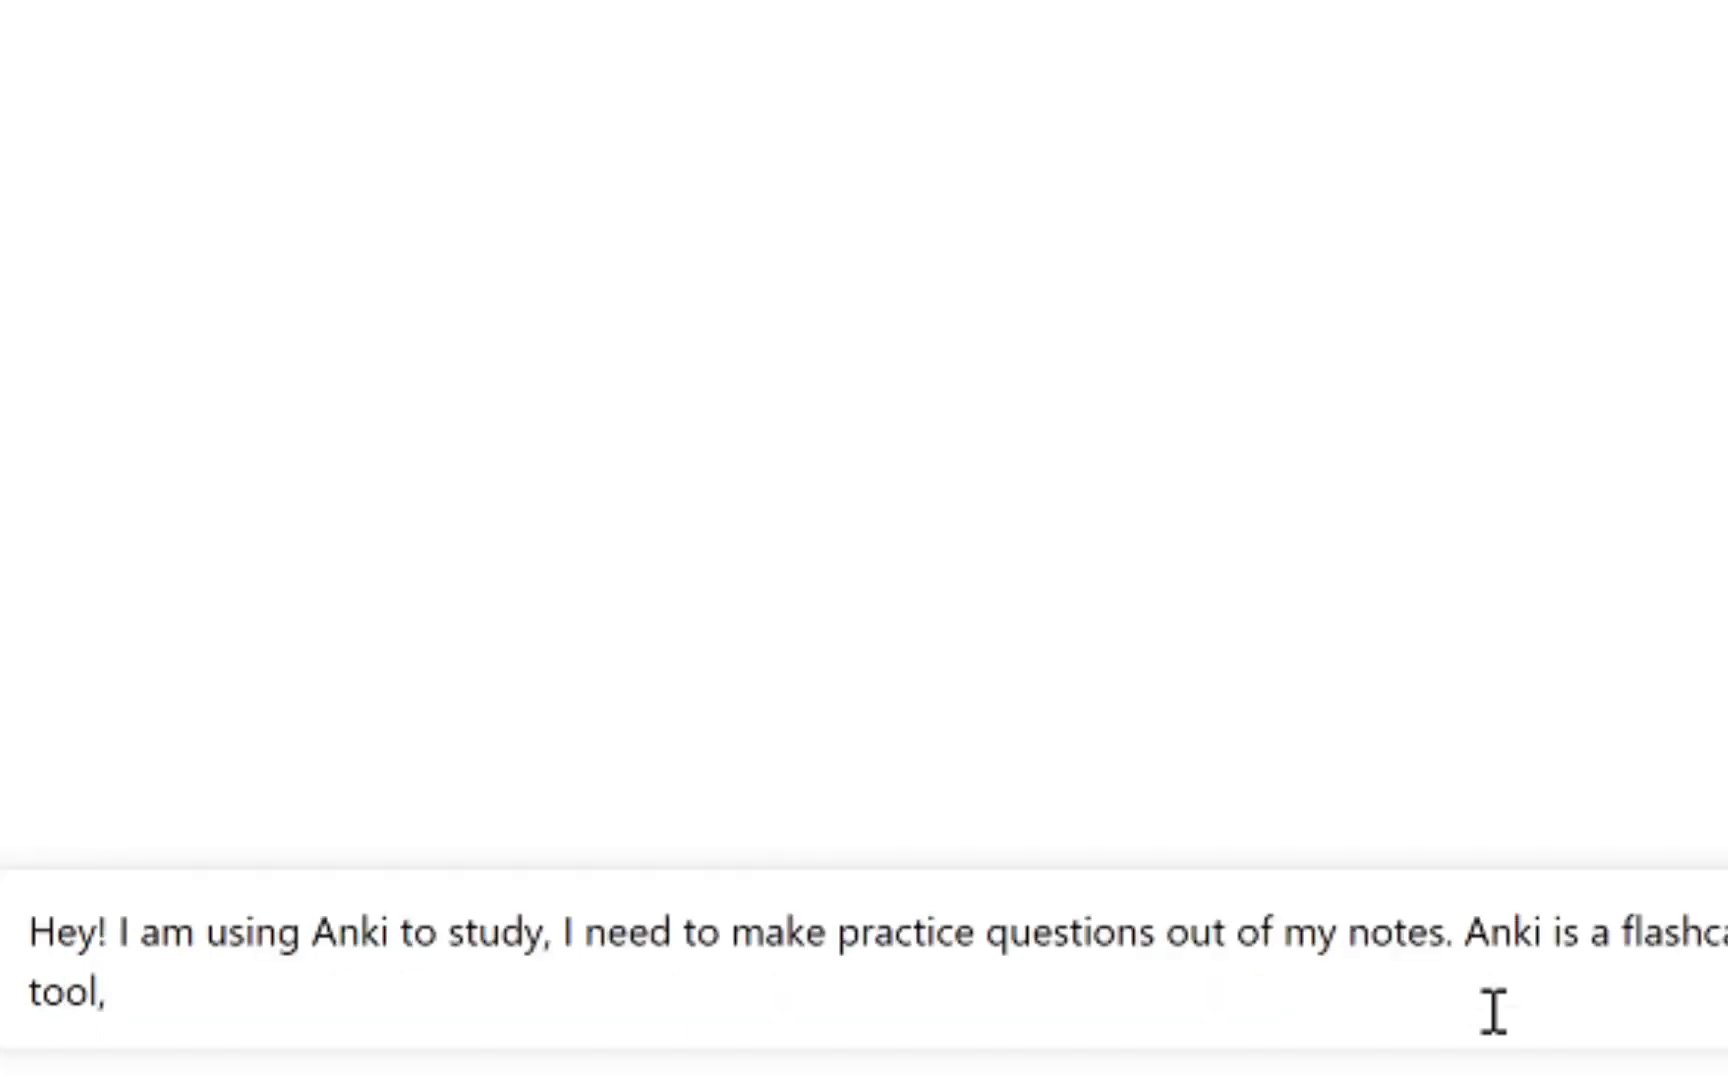
{"action": "type", "text": "where I can impo"}
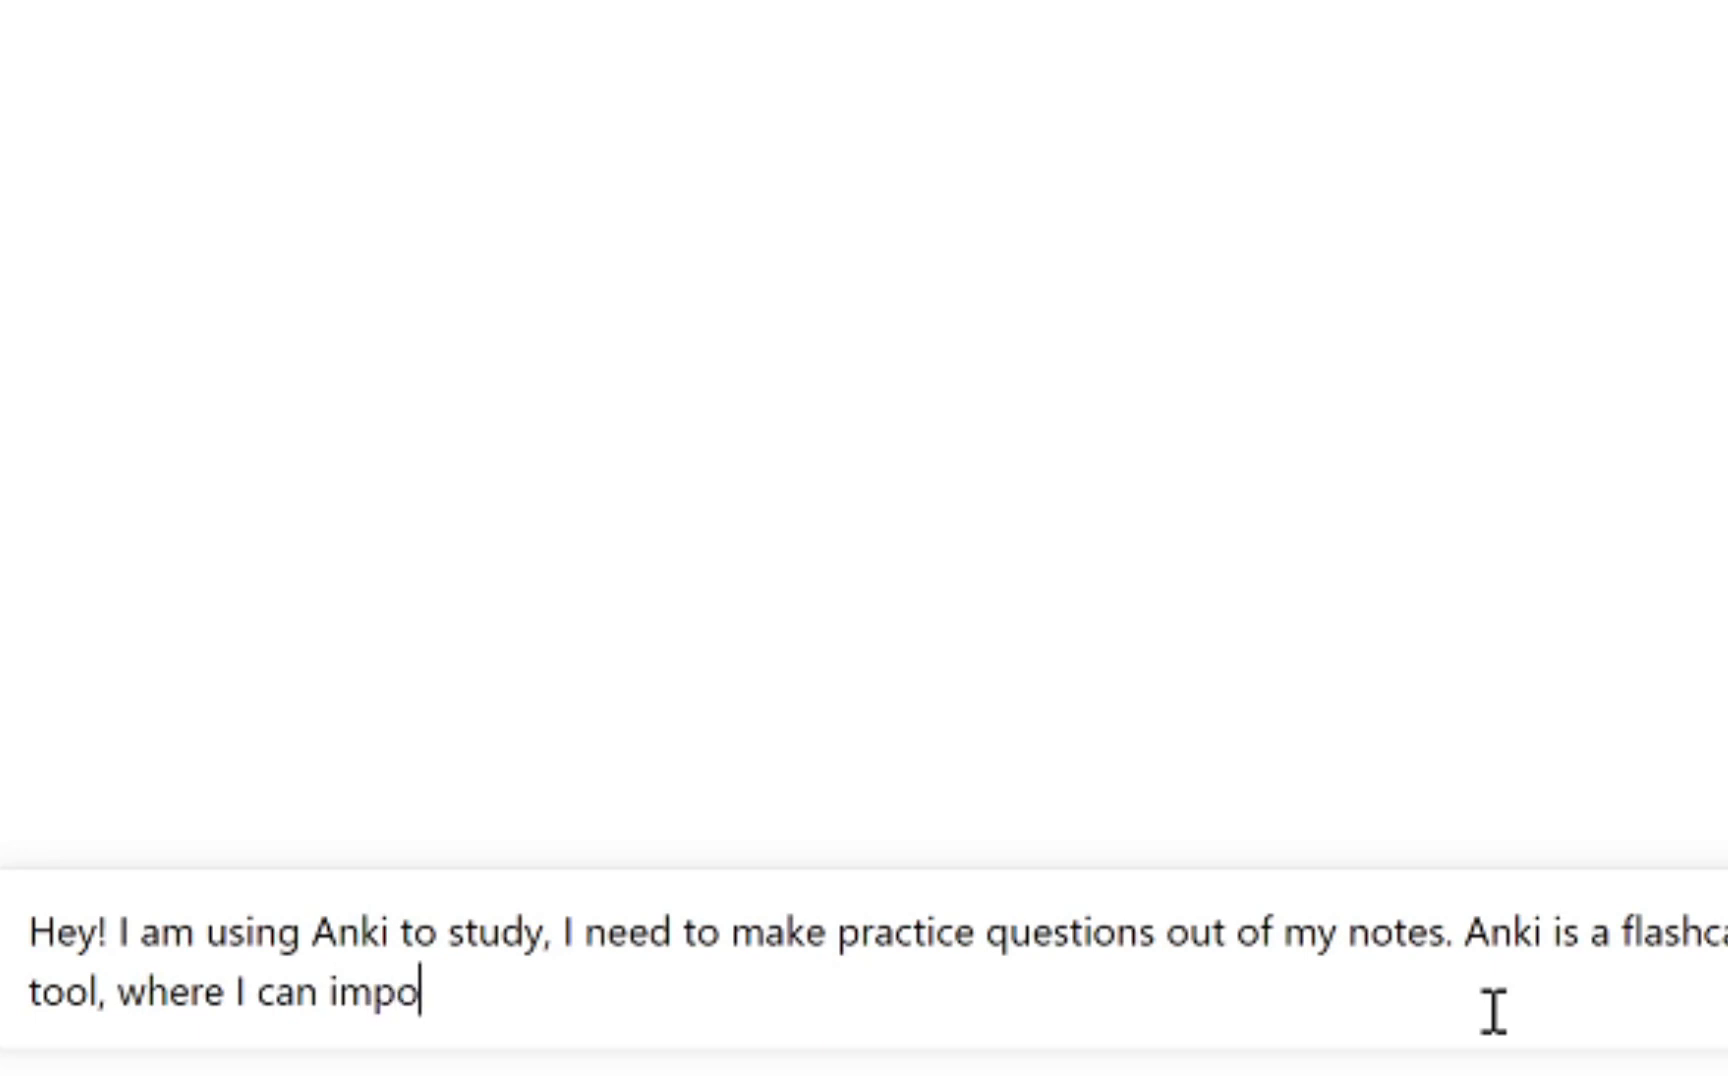
{"action": "type", "text": "rt a CSV"}
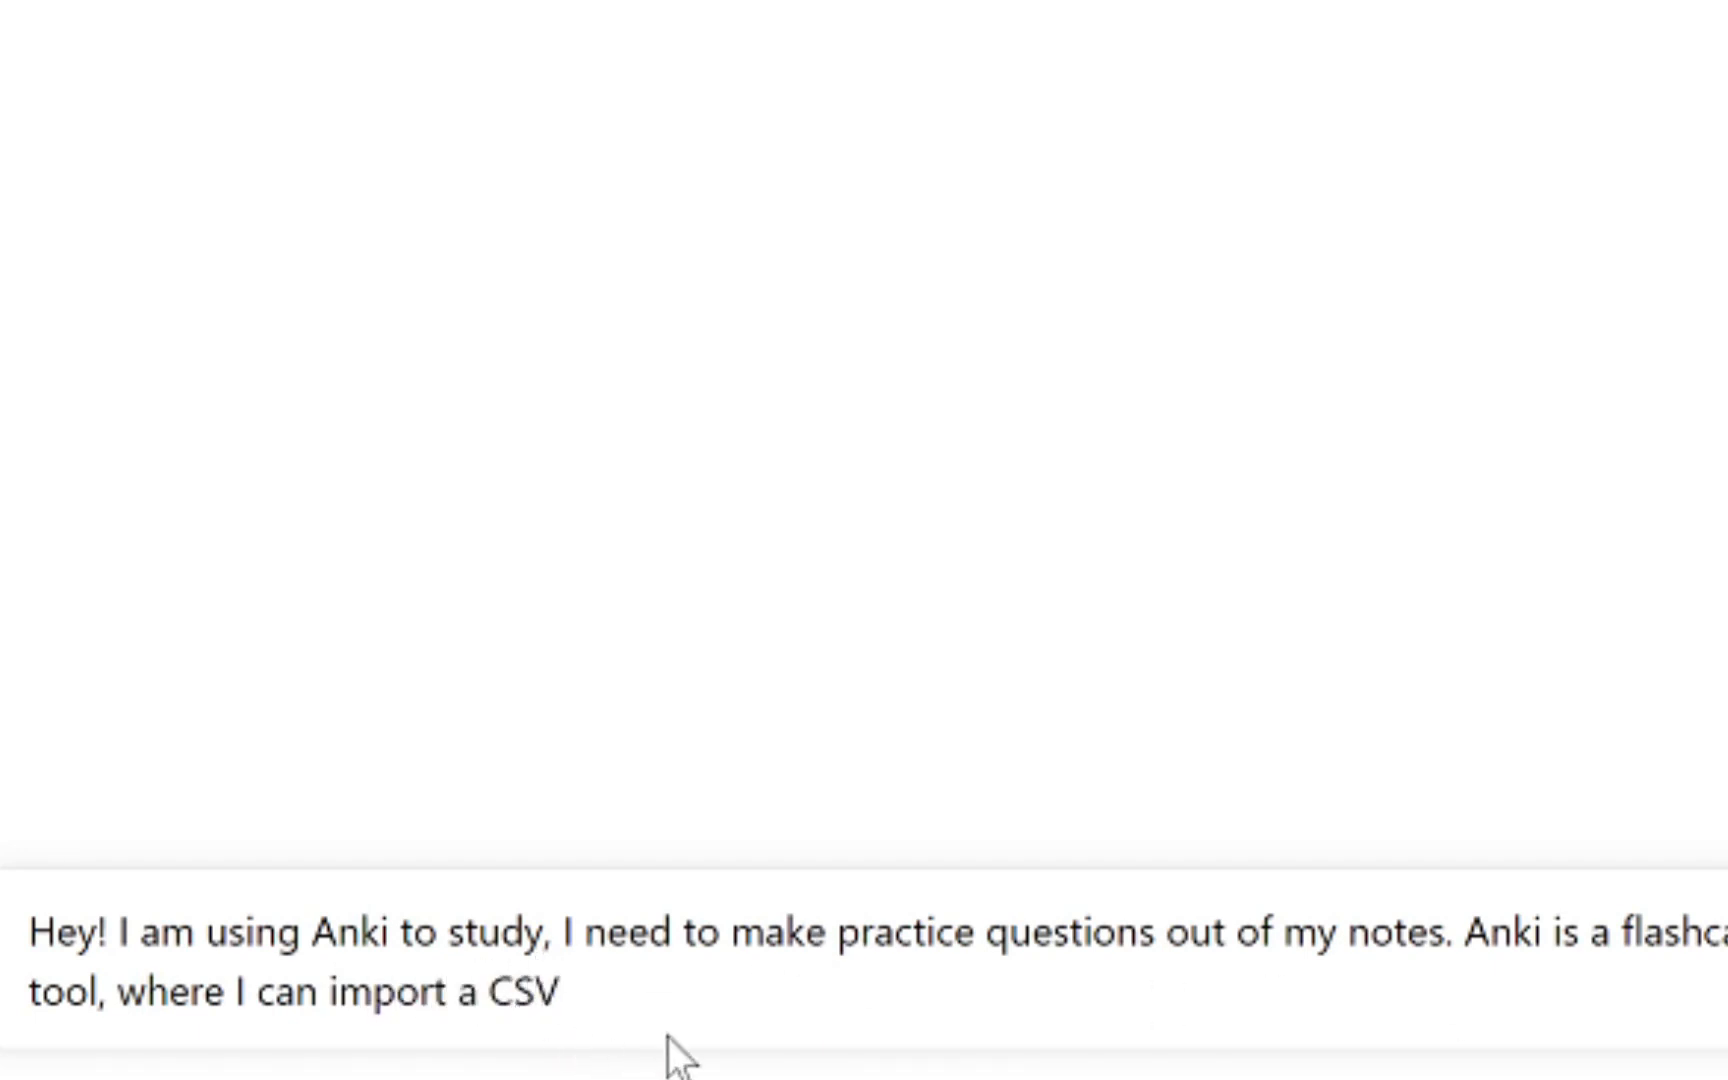
{"action": "type", "text": " file, into, and it wi"}
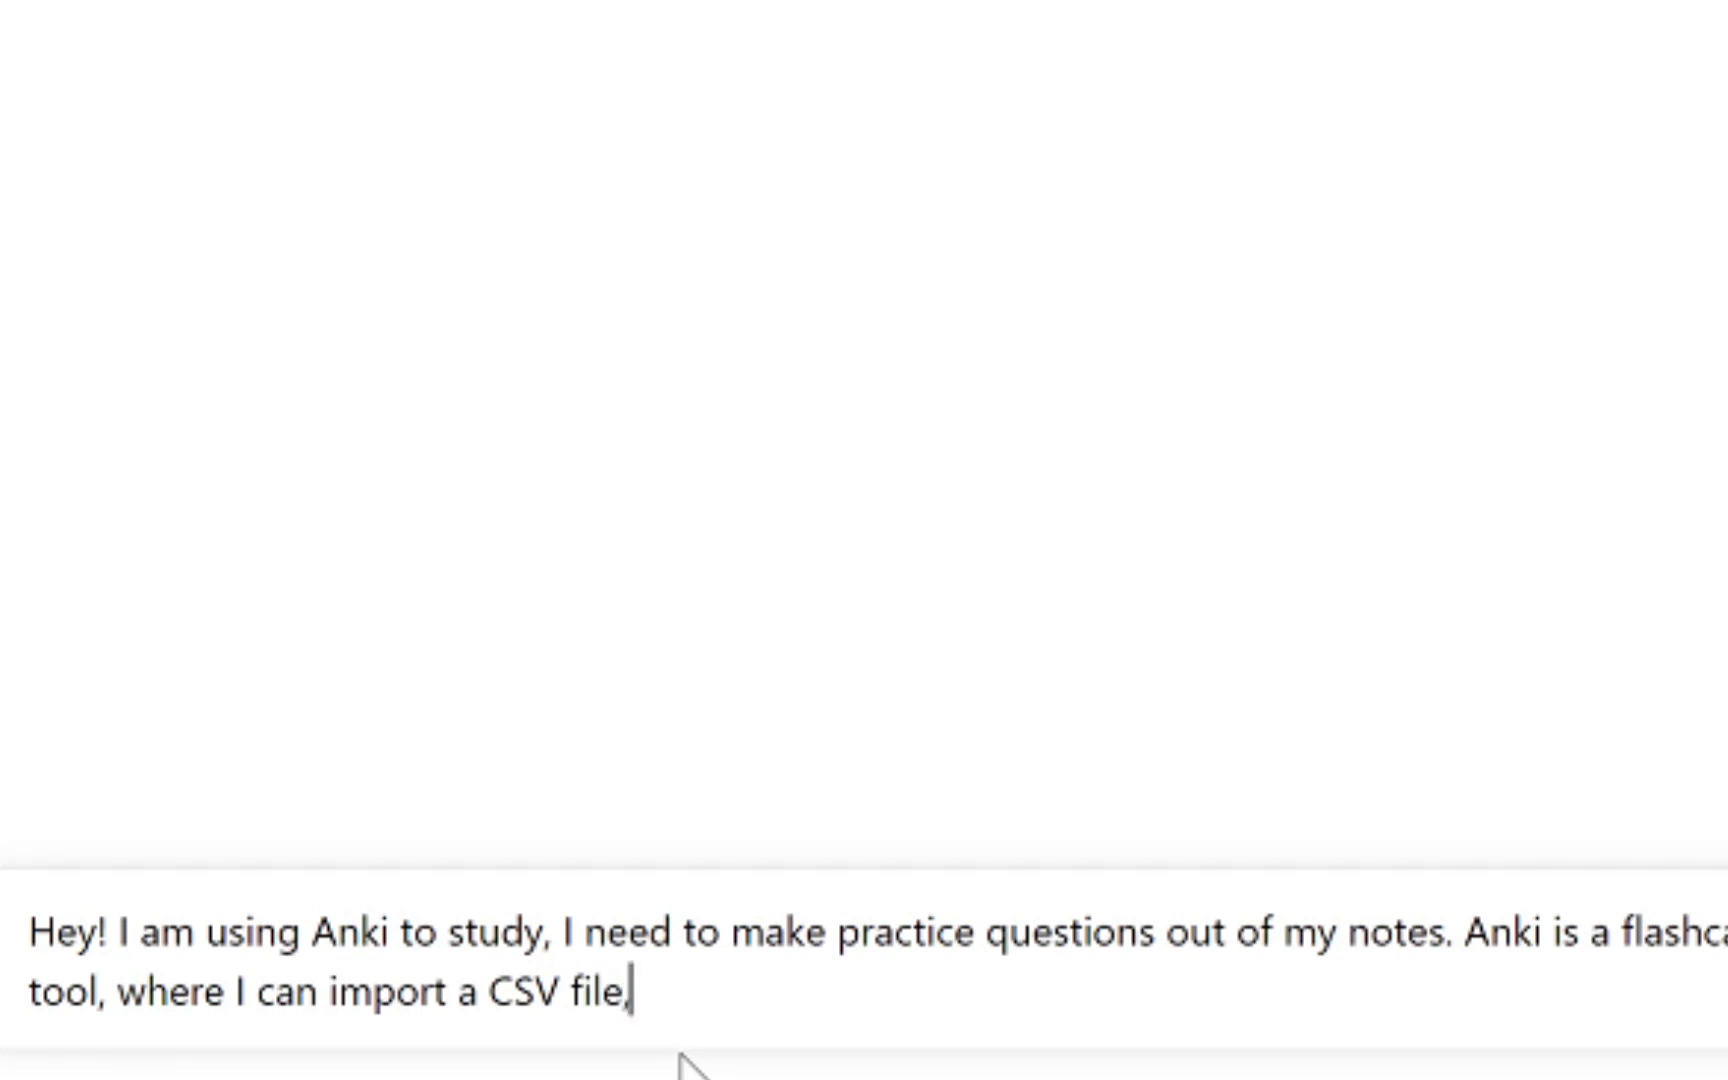
{"action": "type", "text": "ll "}
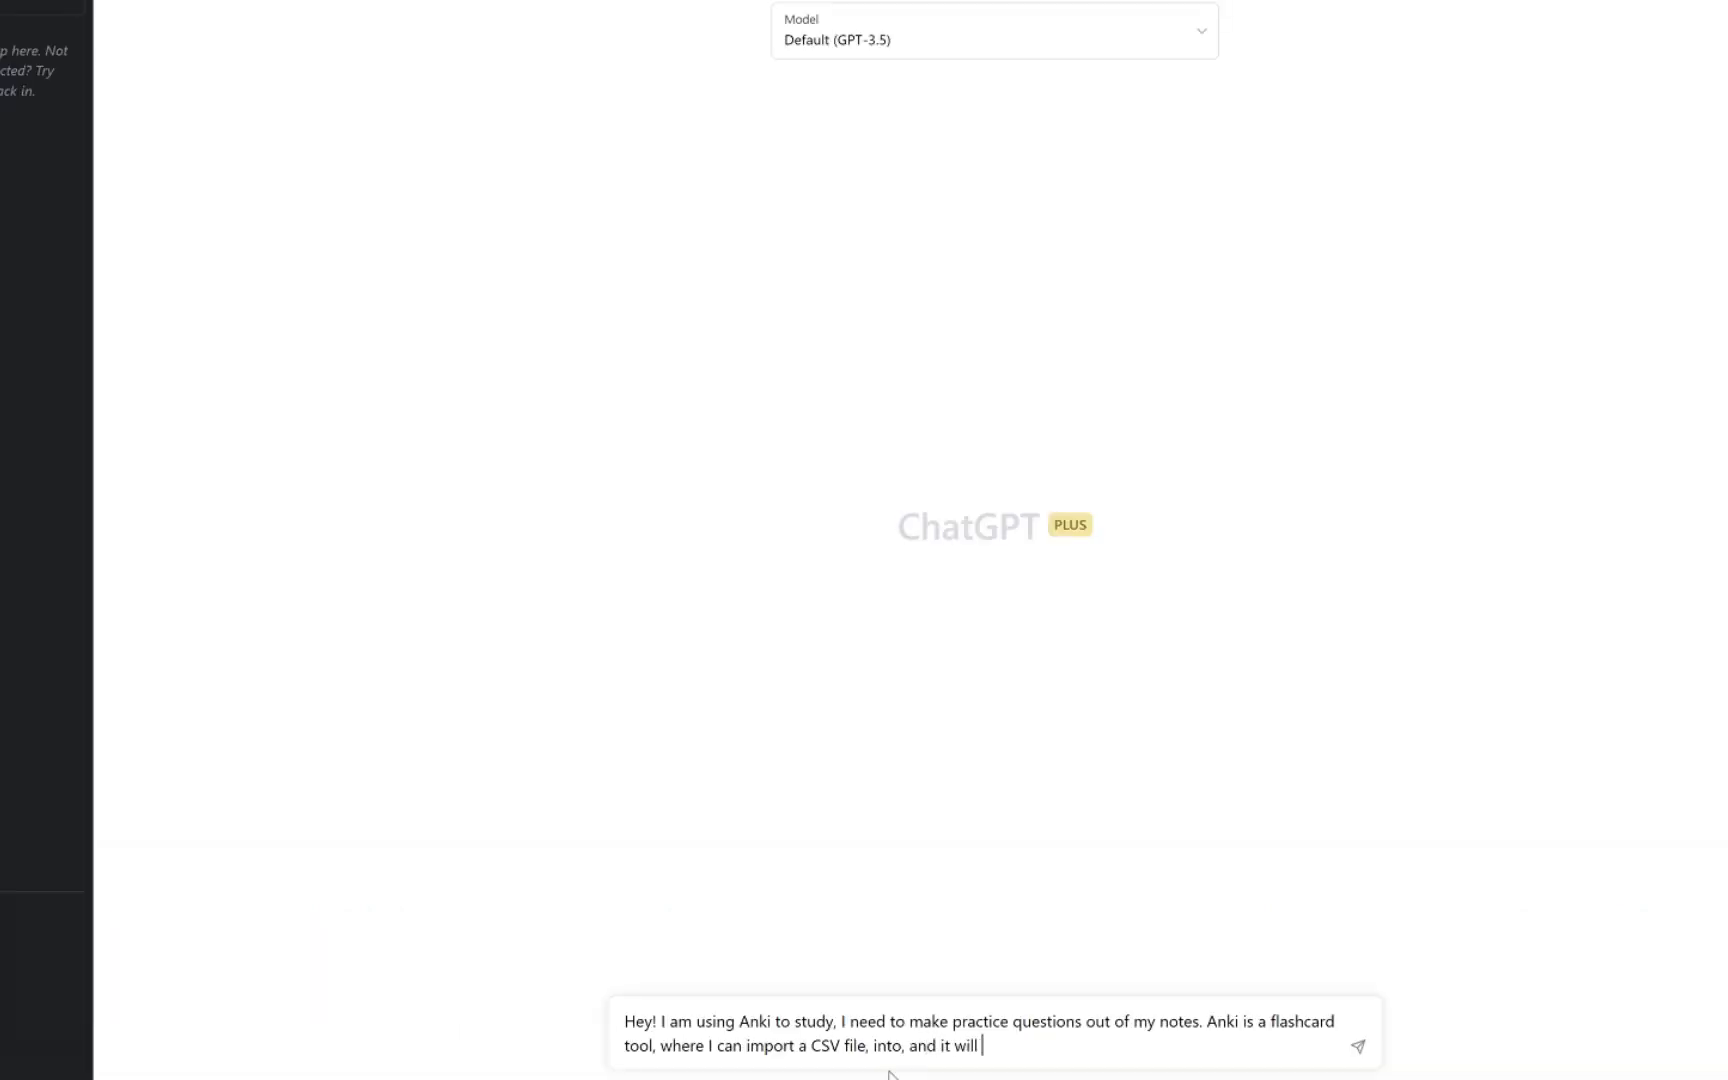
{"action": "type", "text": "make two sided flashcards"}
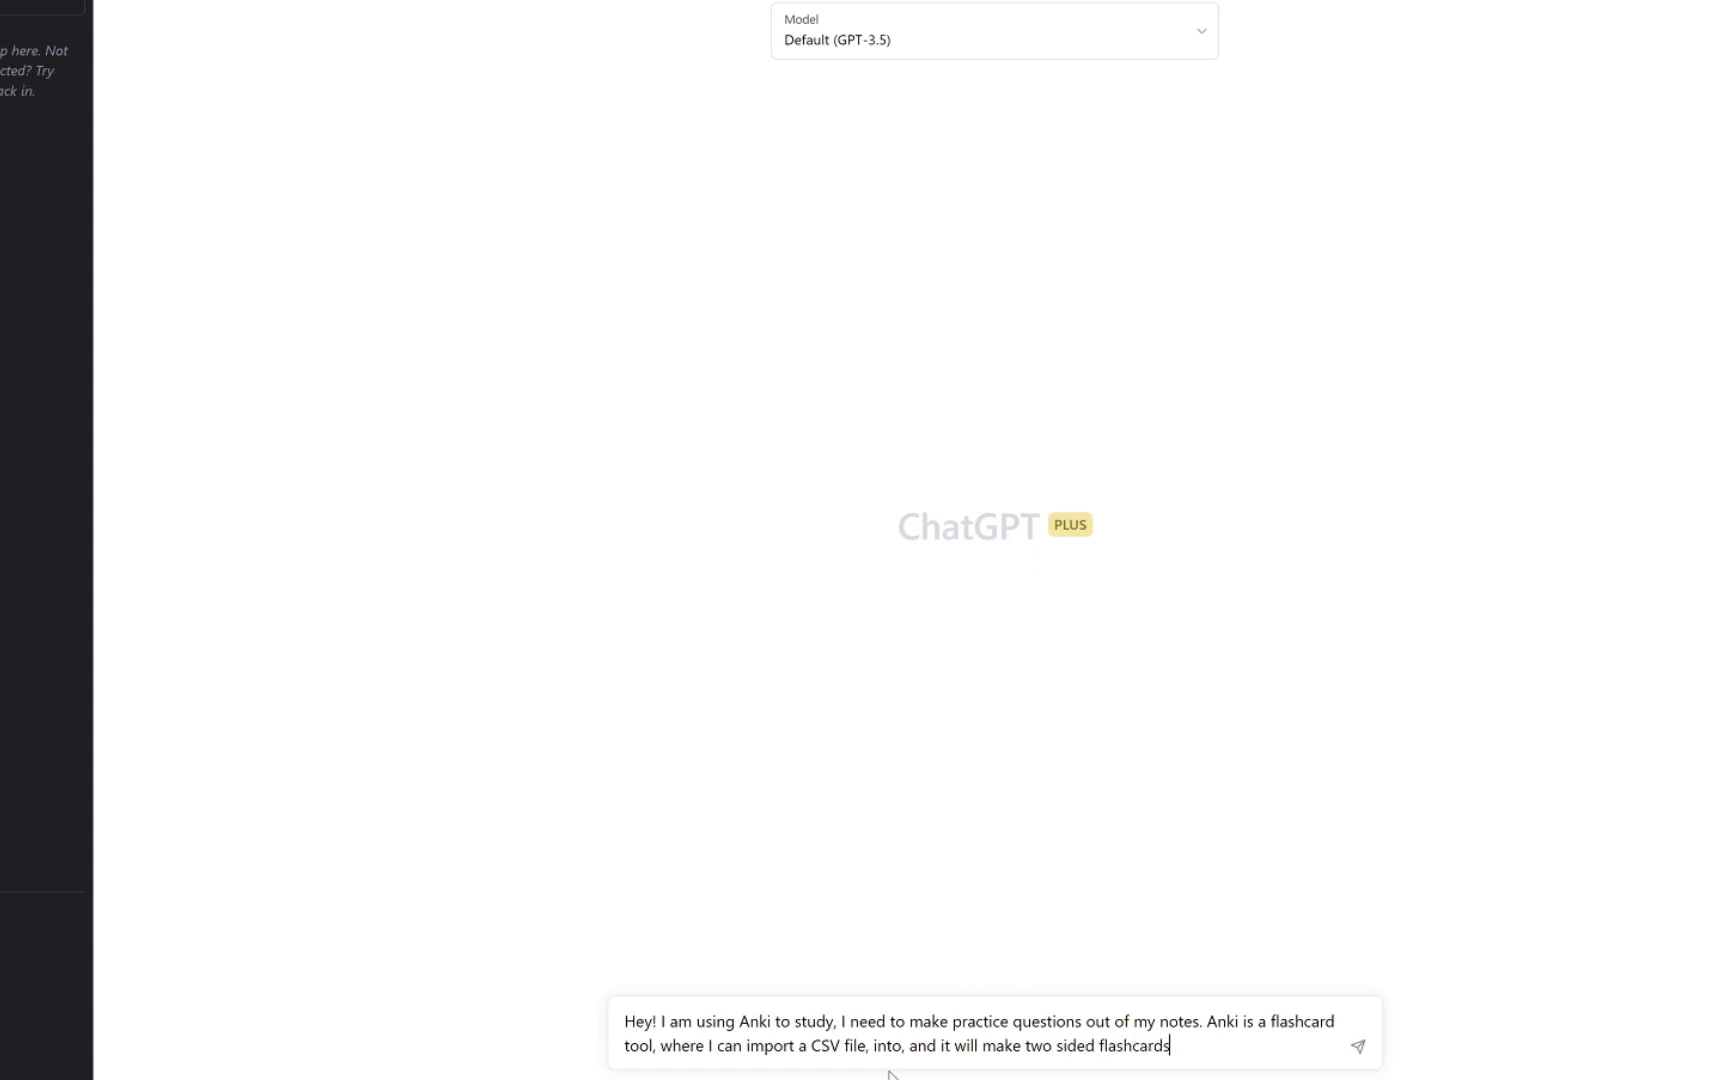
{"action": "type", "text": " out of"}
{"action": "type", "text": " it, from "}
{"action": "type", "text": "or m"}
{"action": "type", "text": "e."}
{"action": "key", "text": "shift+Return"}
{"action": "key", "text": "shift+Return"}
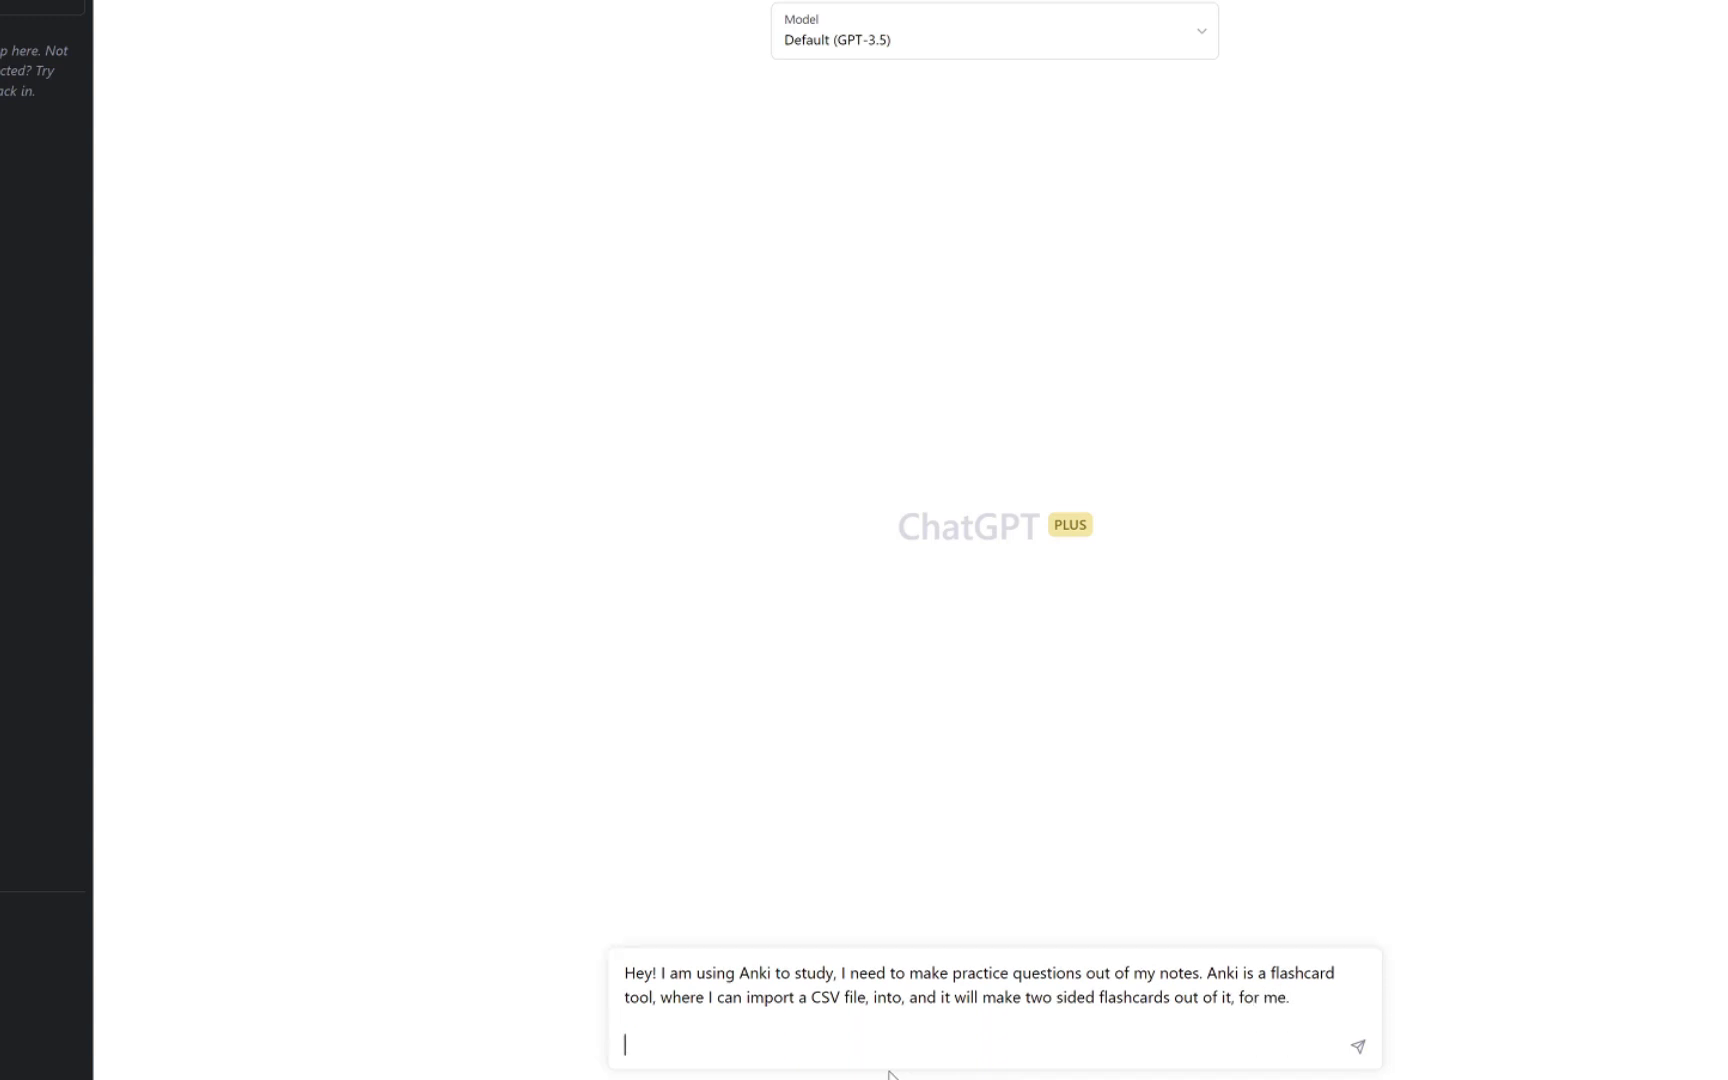
Request as many flashcards as possible as CSV, question as front, answer as back, each on a new line; paste the notes and send
{"action": "type", "text": "Can you make as many flashcards a"}
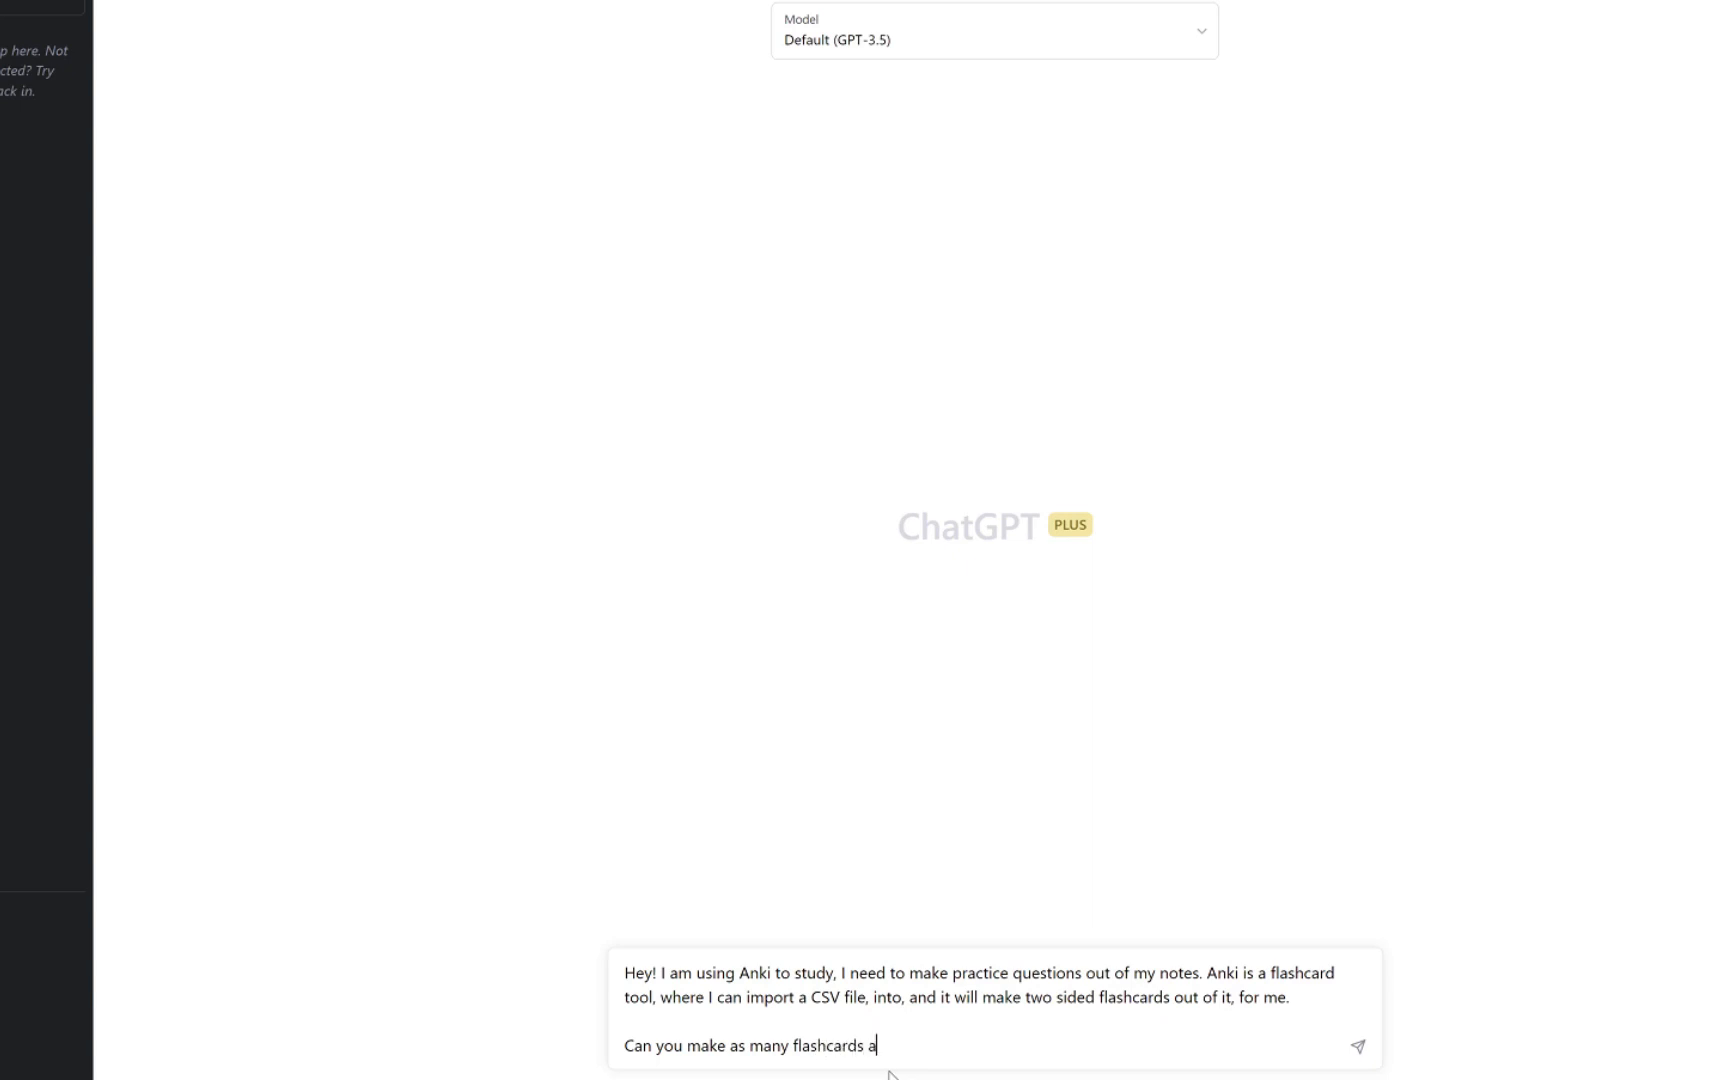
{"action": "type", "text": "s you can and format it as CSV"}
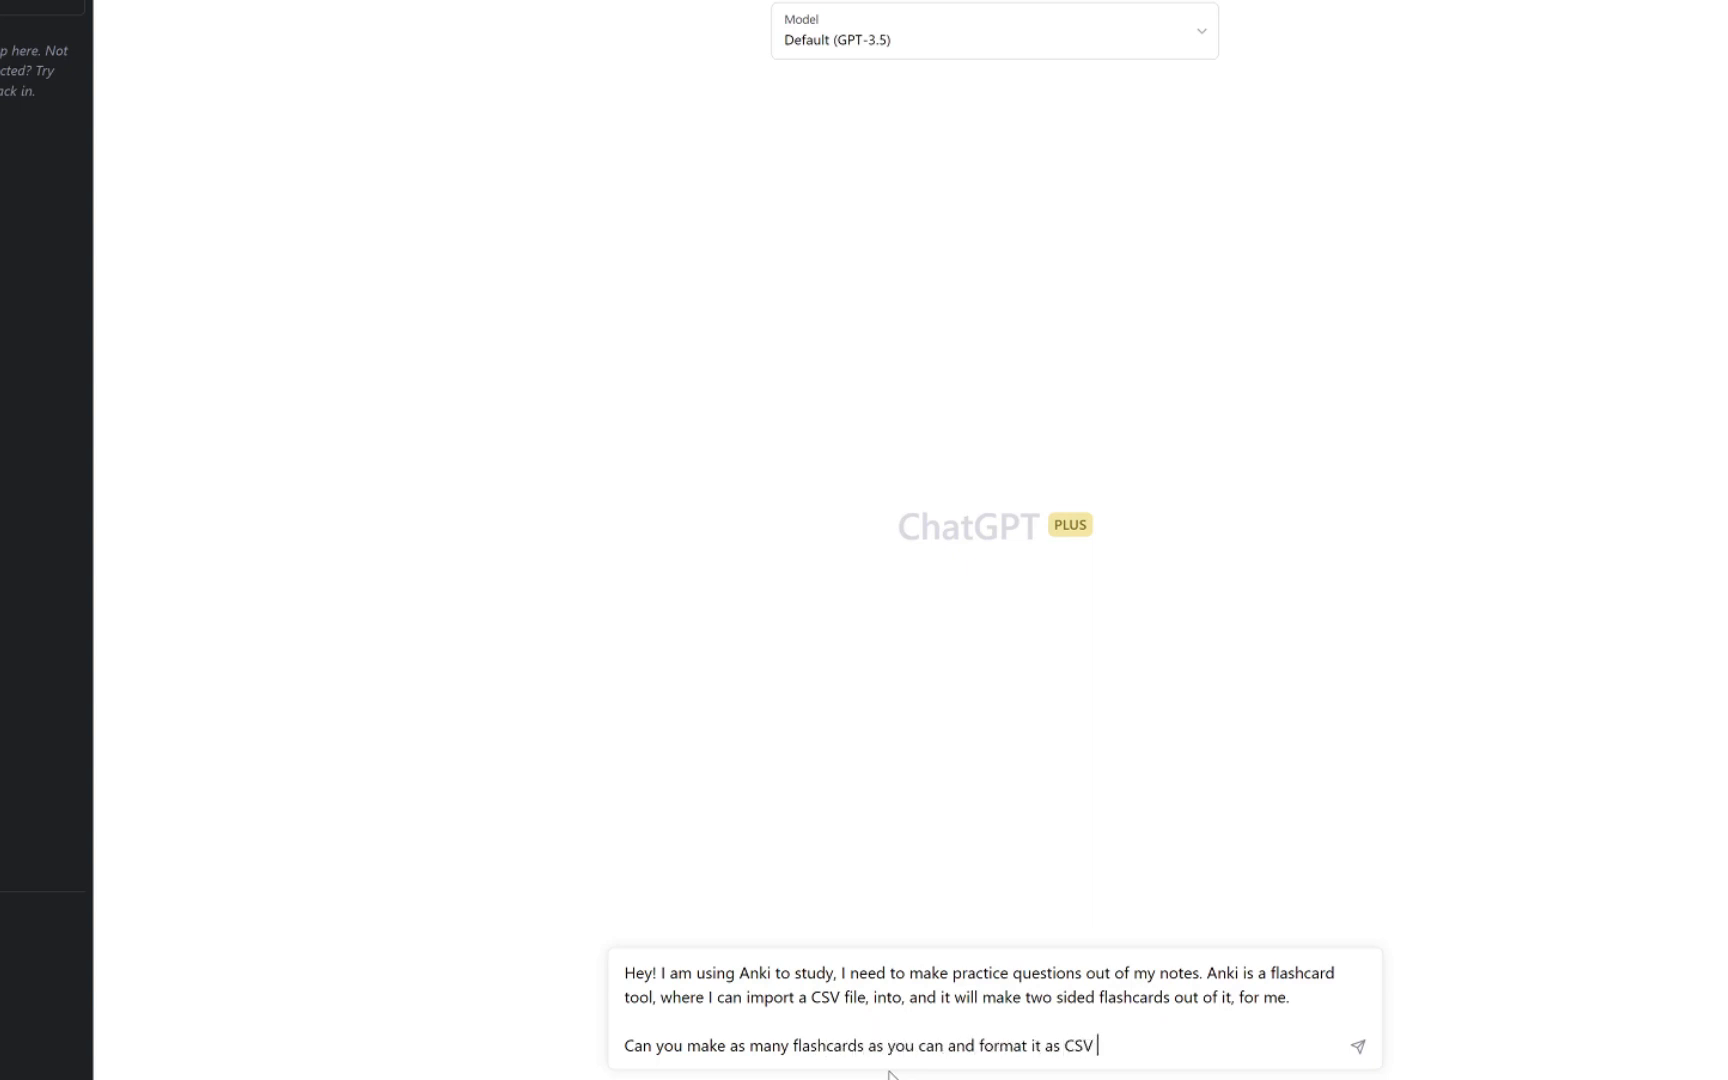
{"action": "type", "text": " where the questions is the front an"}
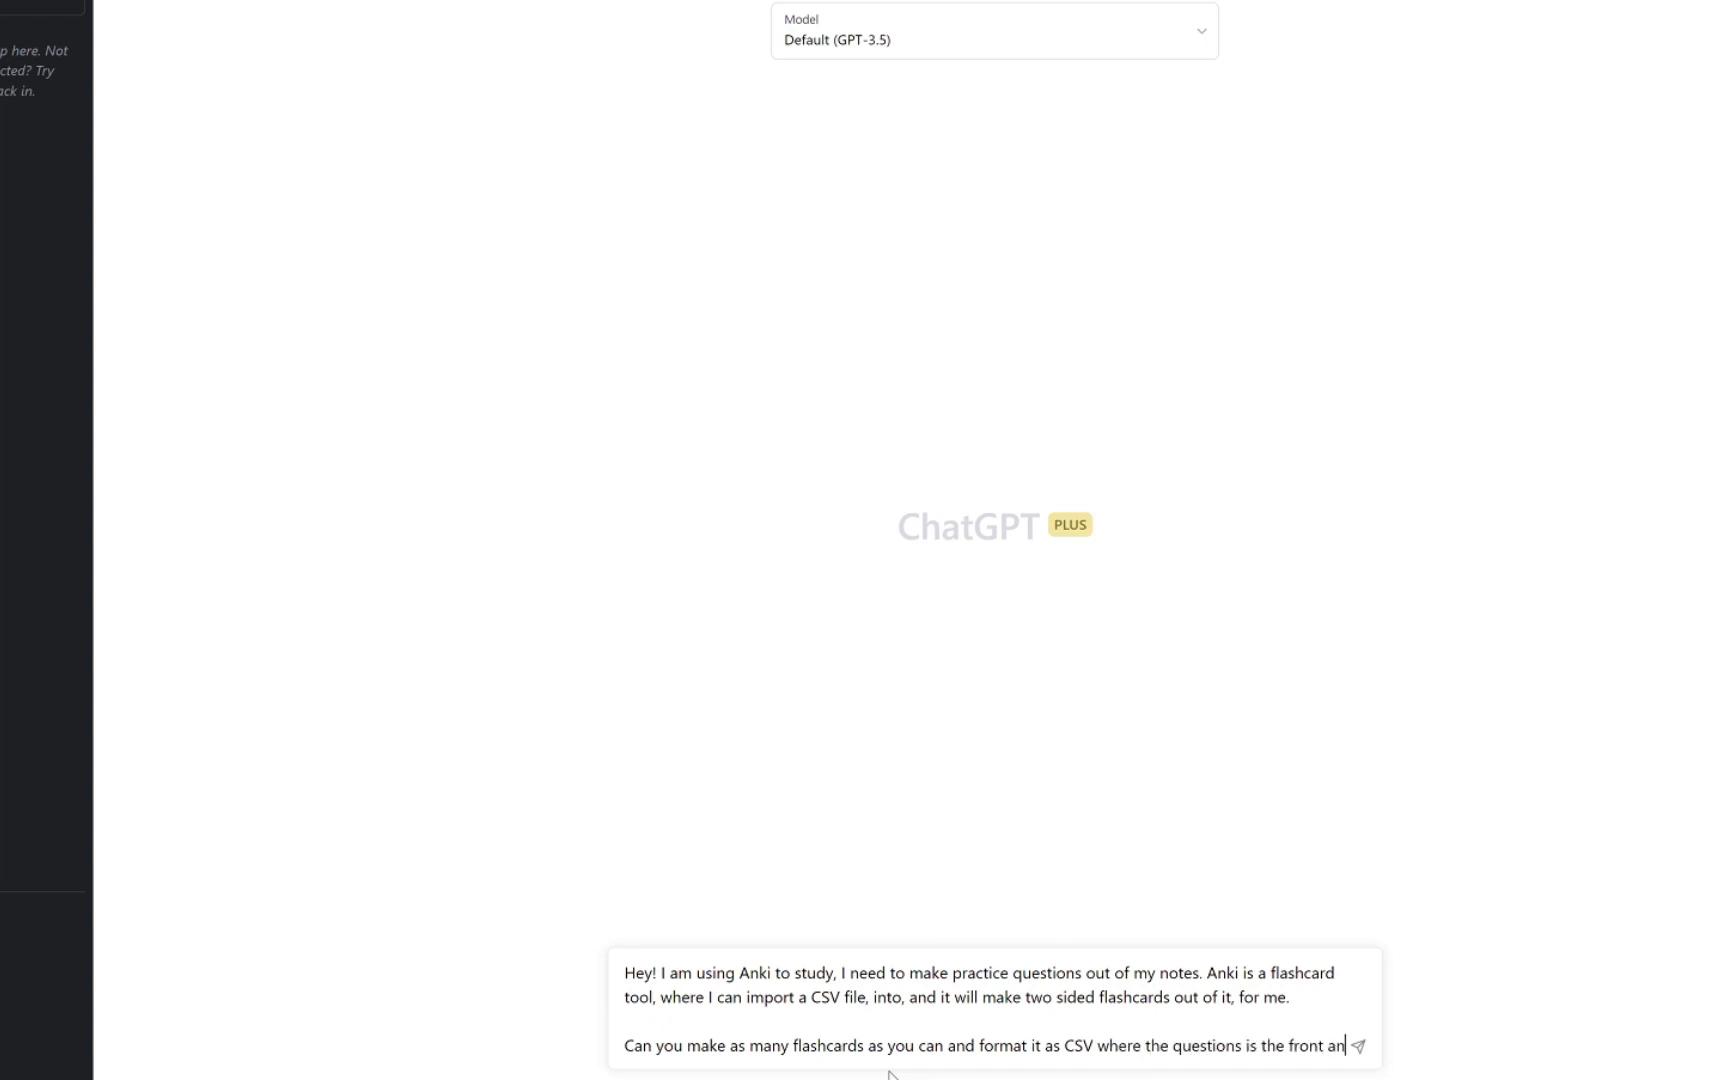
{"action": "type", "text": "d the answer is "}
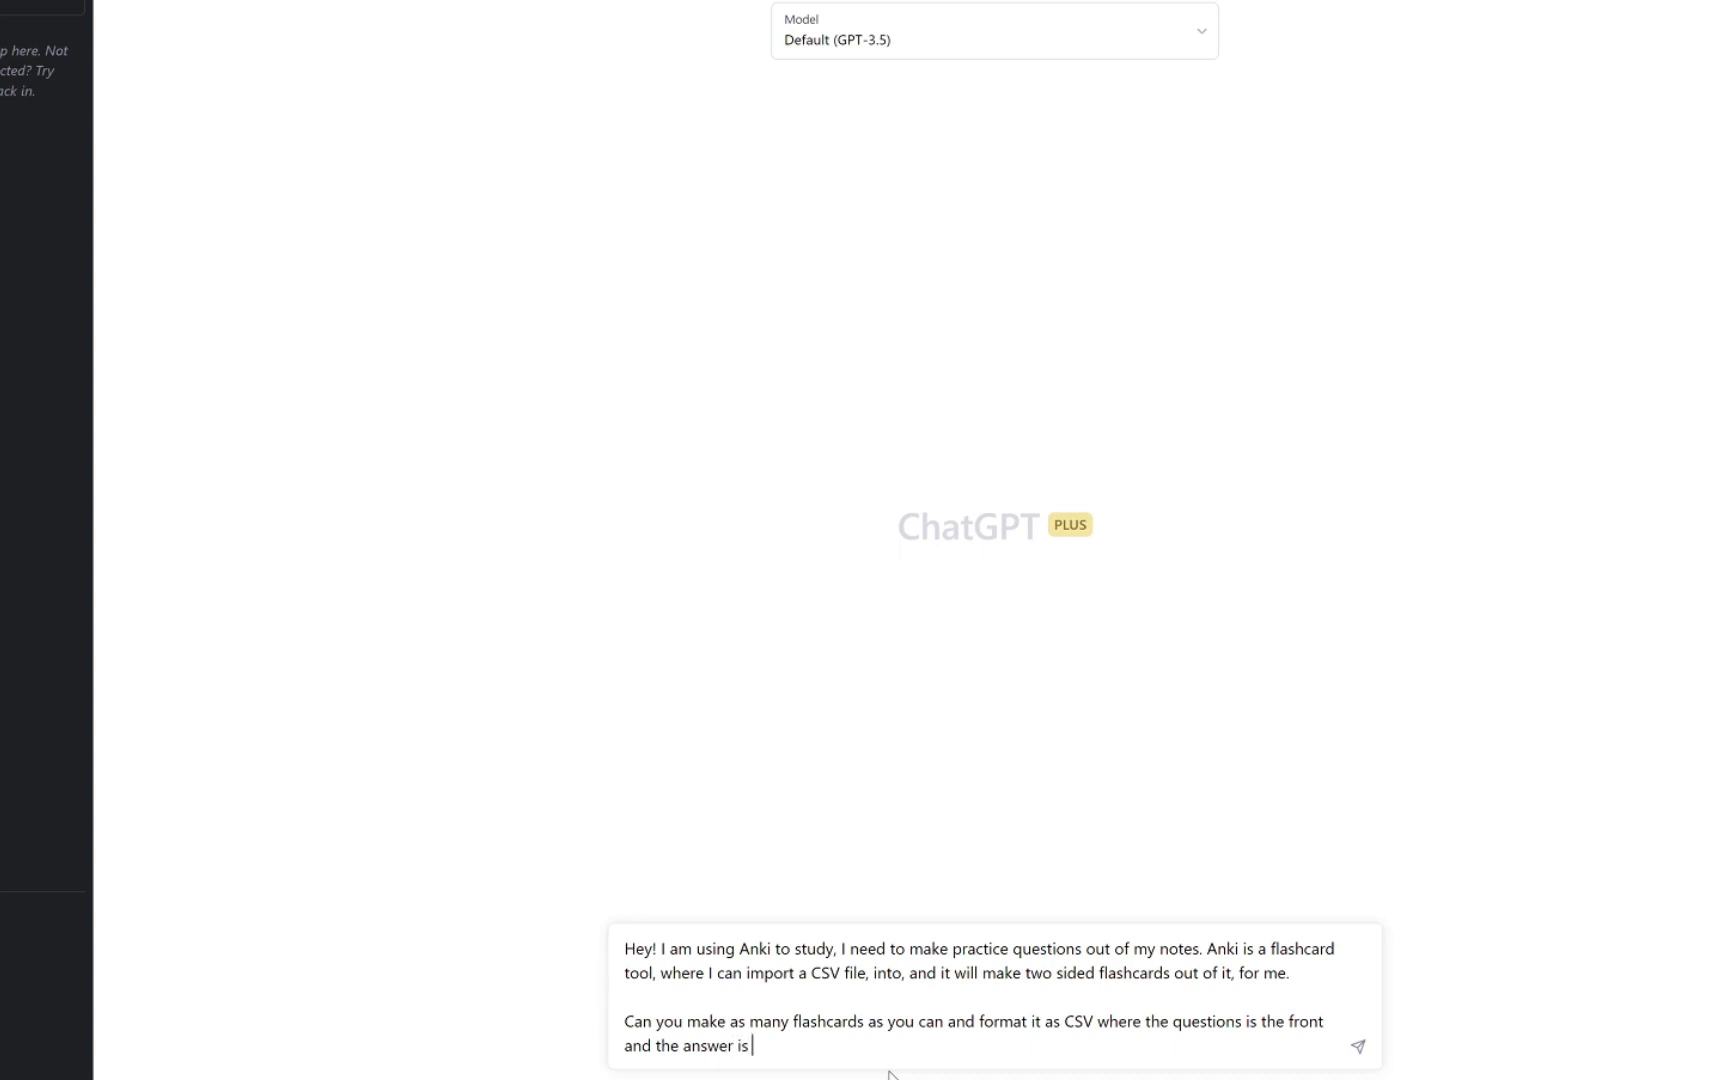
{"action": "type", "text": "the back,  and each flashcards is in"}
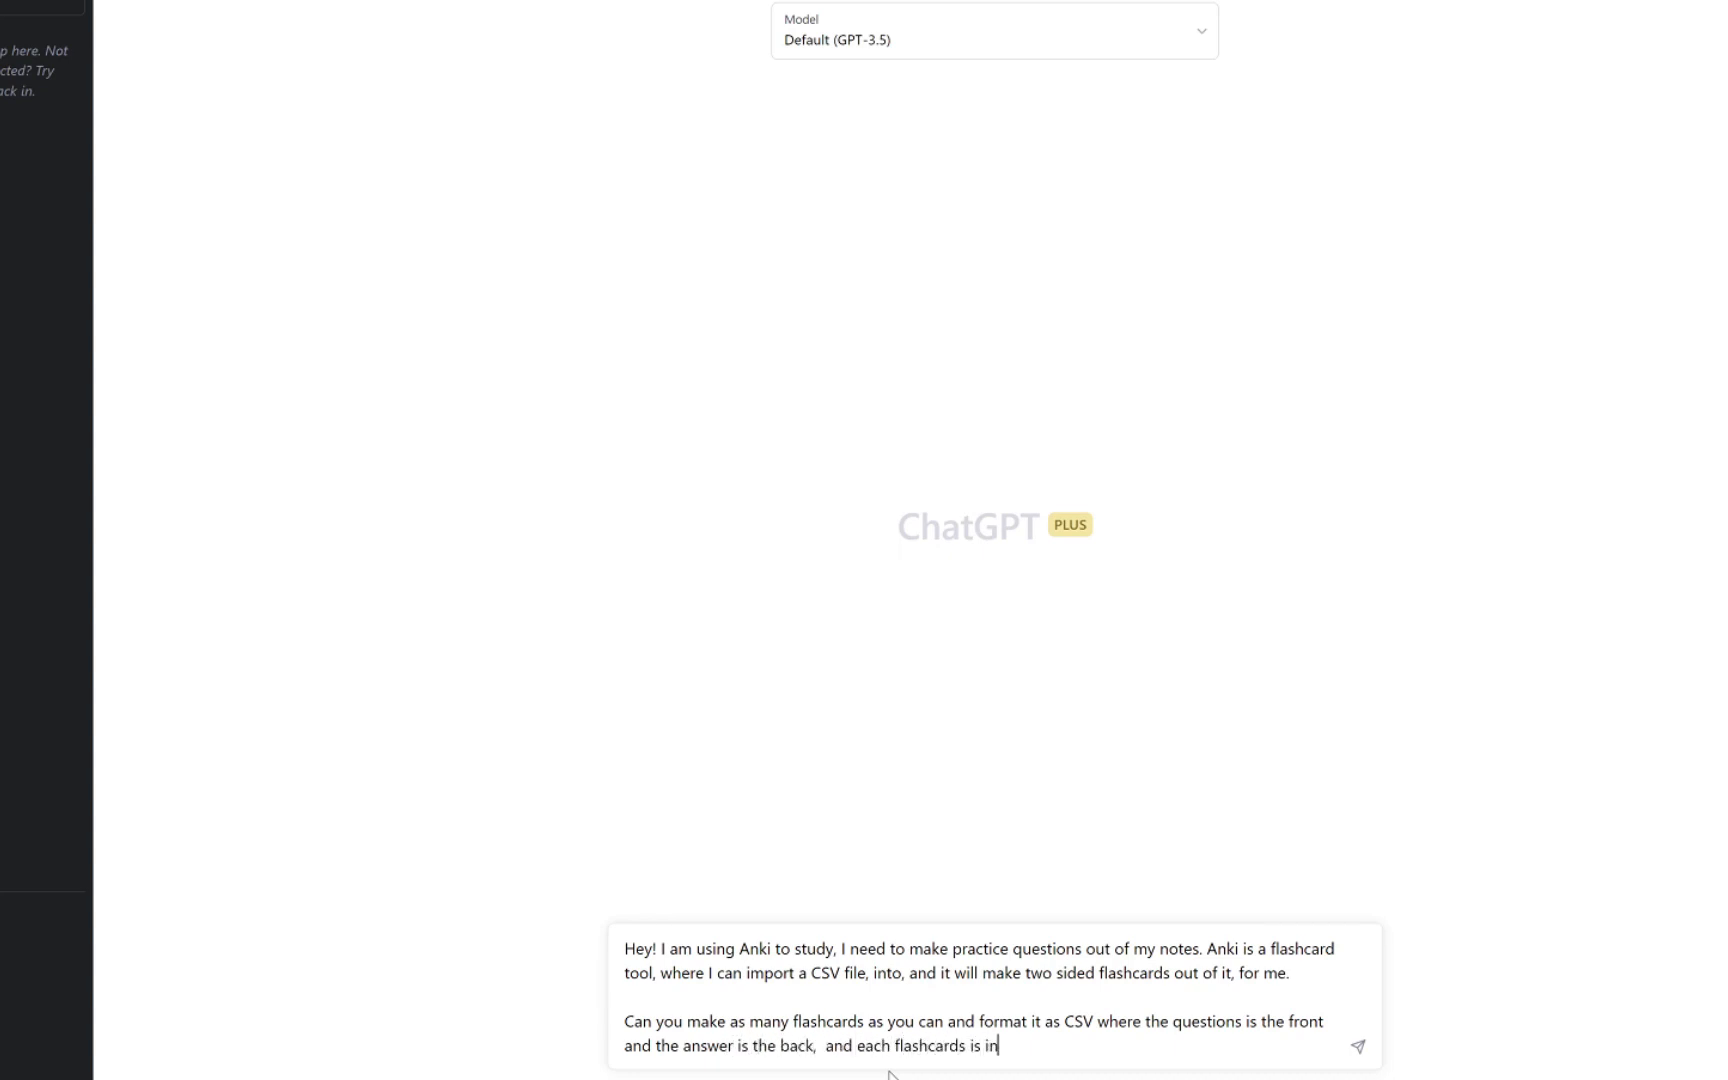
{"action": "type", "text": "a  new line?>"}
{"action": "key", "text": "shift+Return"}
{"action": "key", "text": "shift+Return"}
{"action": "key", "text": "ctrl+v"}
{"action": "key", "text": "Return"}
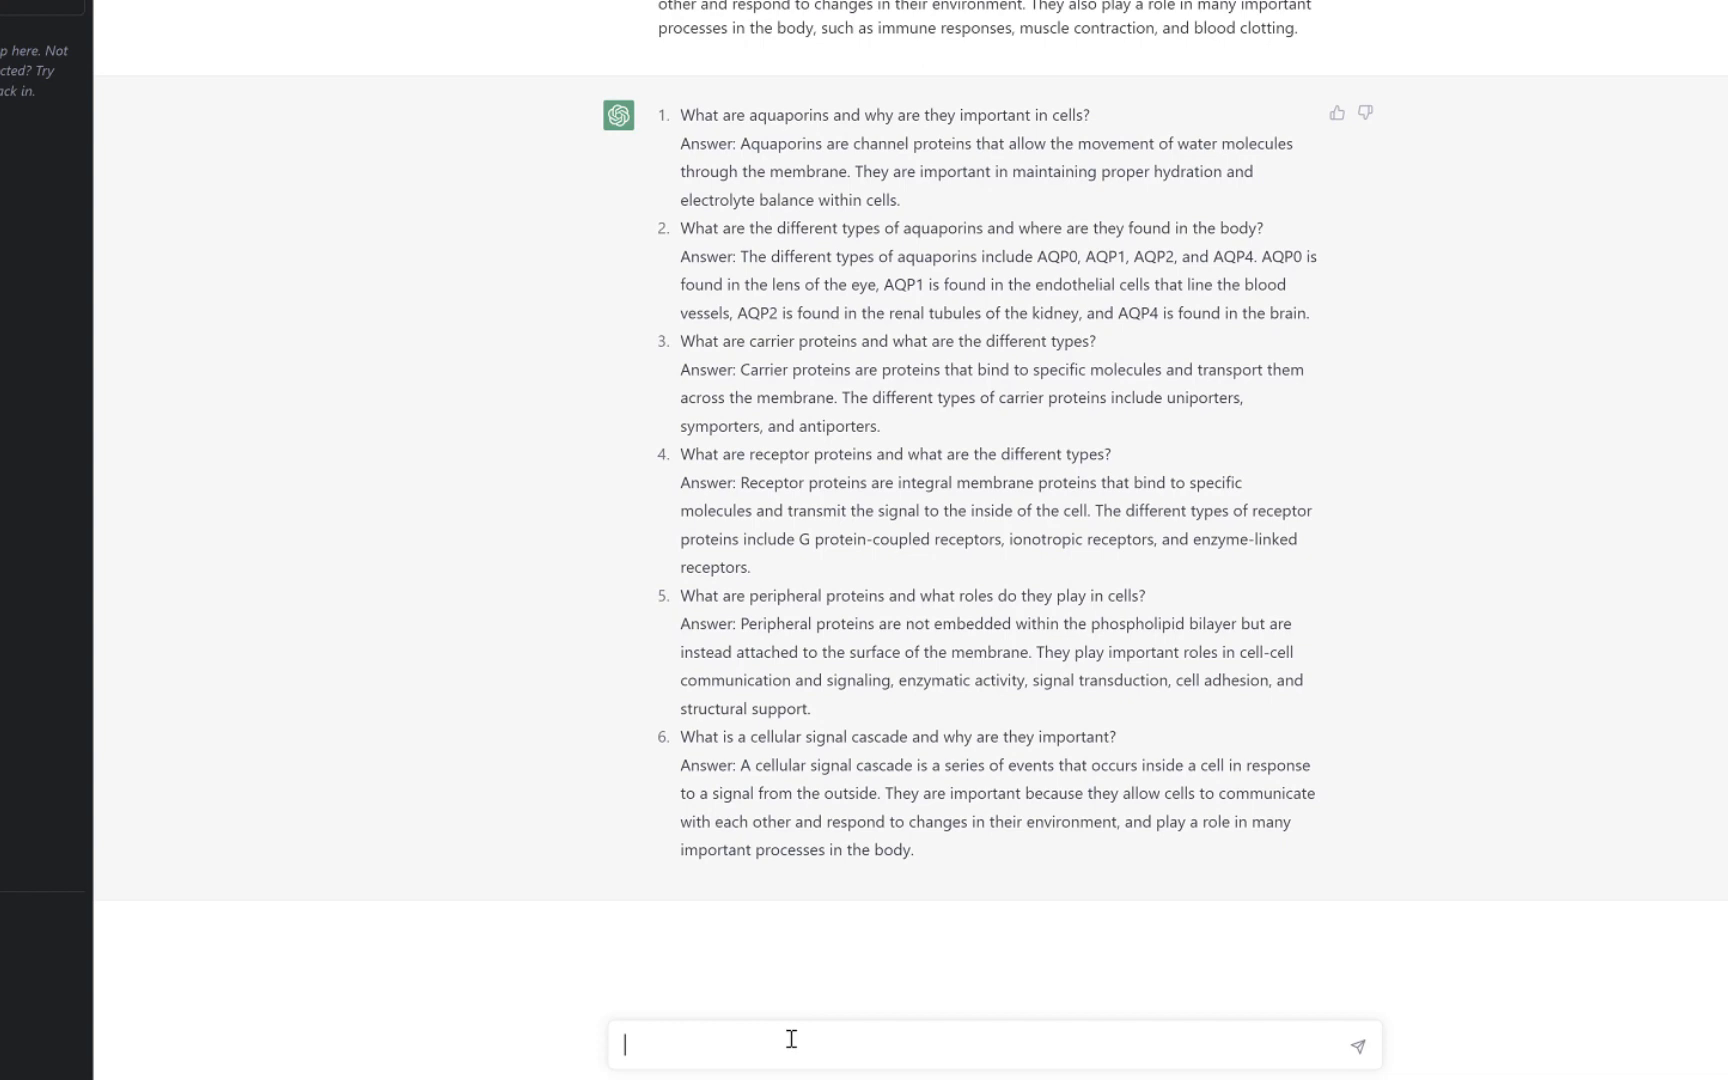
Send a follow-up asking to reformat the reply with the questions in one CSV column and the answer in the second one
{"action": "type", "text": "That's not what IU mea"}
{"action": "key", "text": "BackSpace"}
{"action": "key", "text": "BackSpace"}
{"action": "key", "text": "BackSpace"}
{"action": "key", "text": "BackSpace"}
{"action": "key", "text": "BackSpace"}
{"action": "type", "text": "meant, please now"}
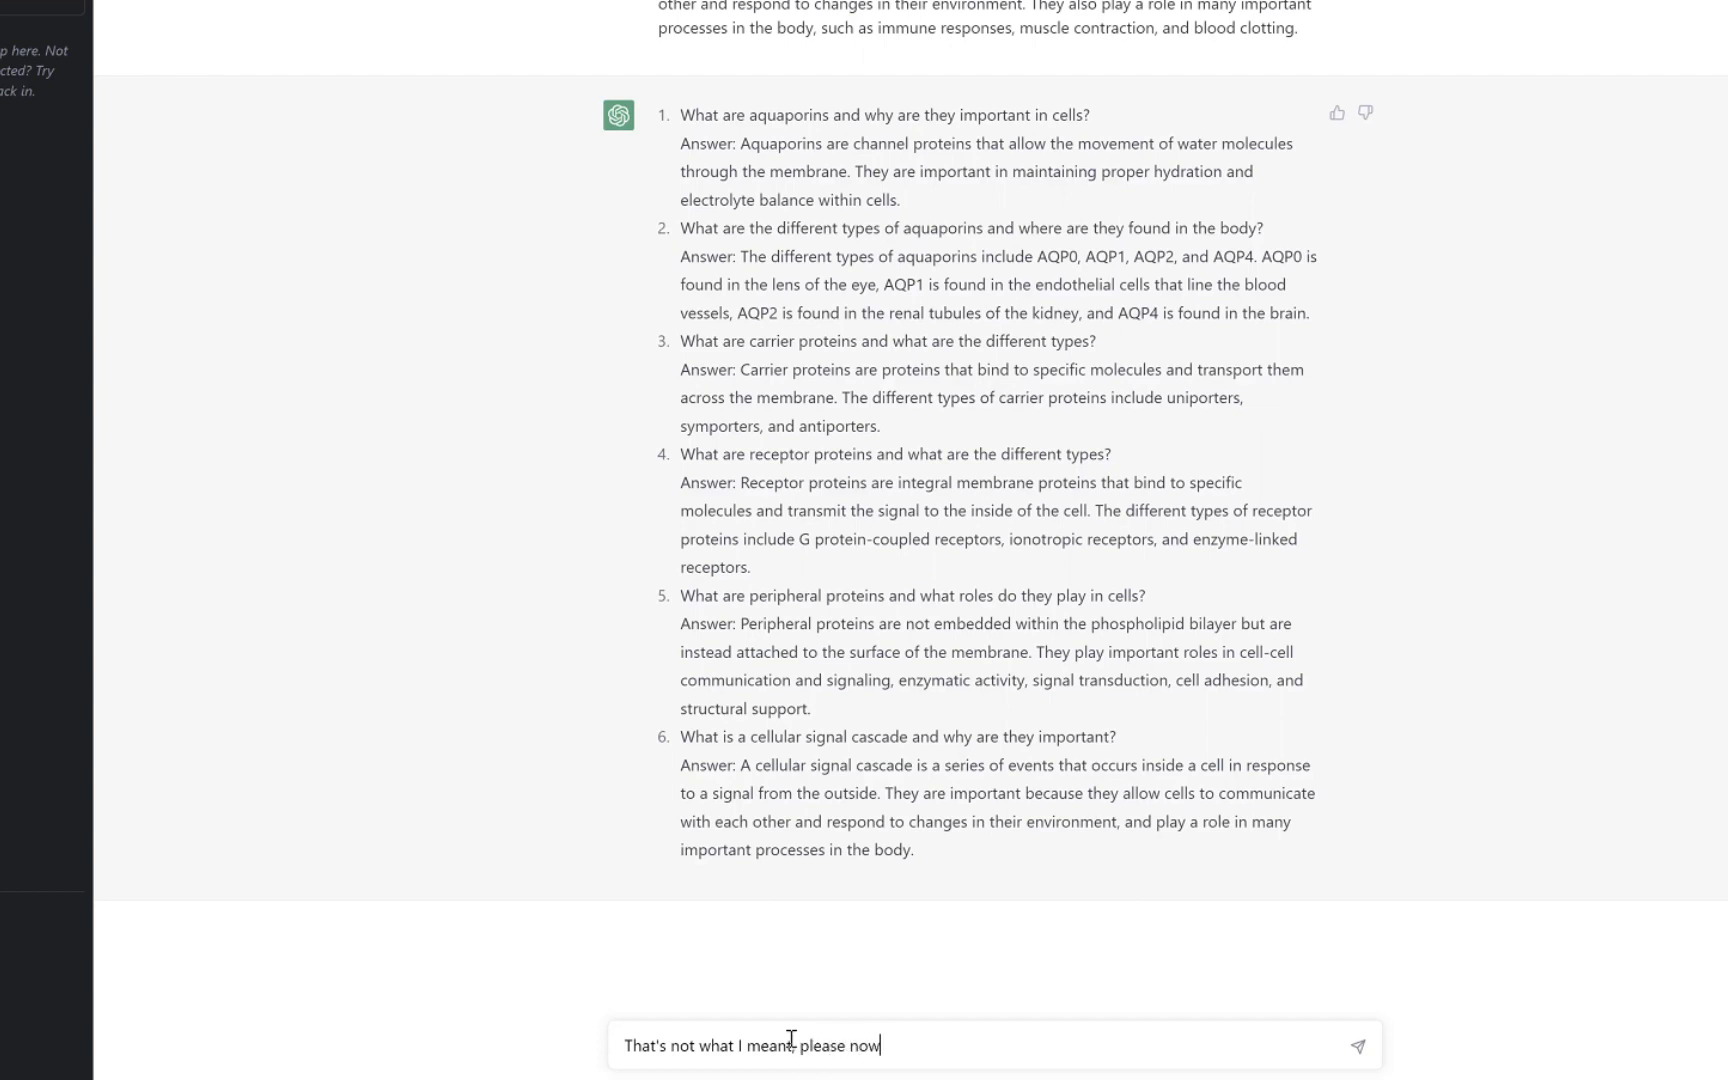
{"action": "type", "text": " format it where the questions is "}
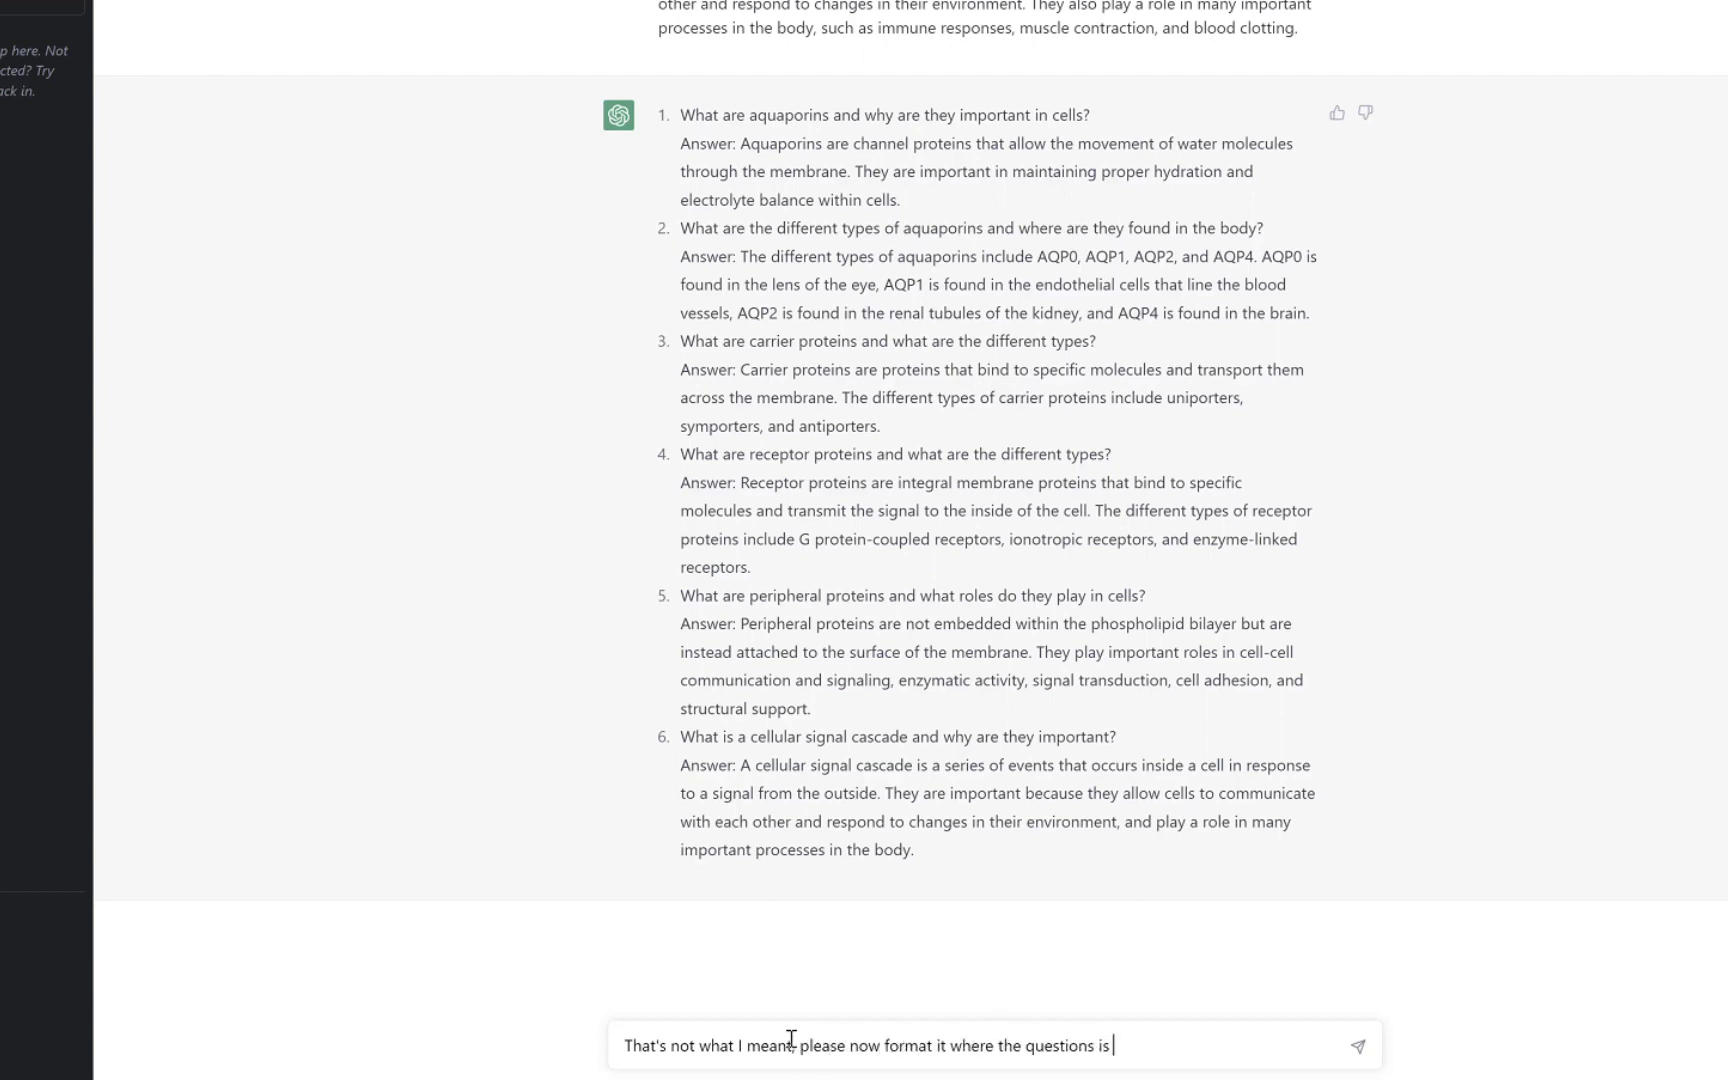
{"action": "type", "text": "iubn"}
{"action": "type", "text": "n one coloumn"}
{"action": "type", "text": " of the C"}
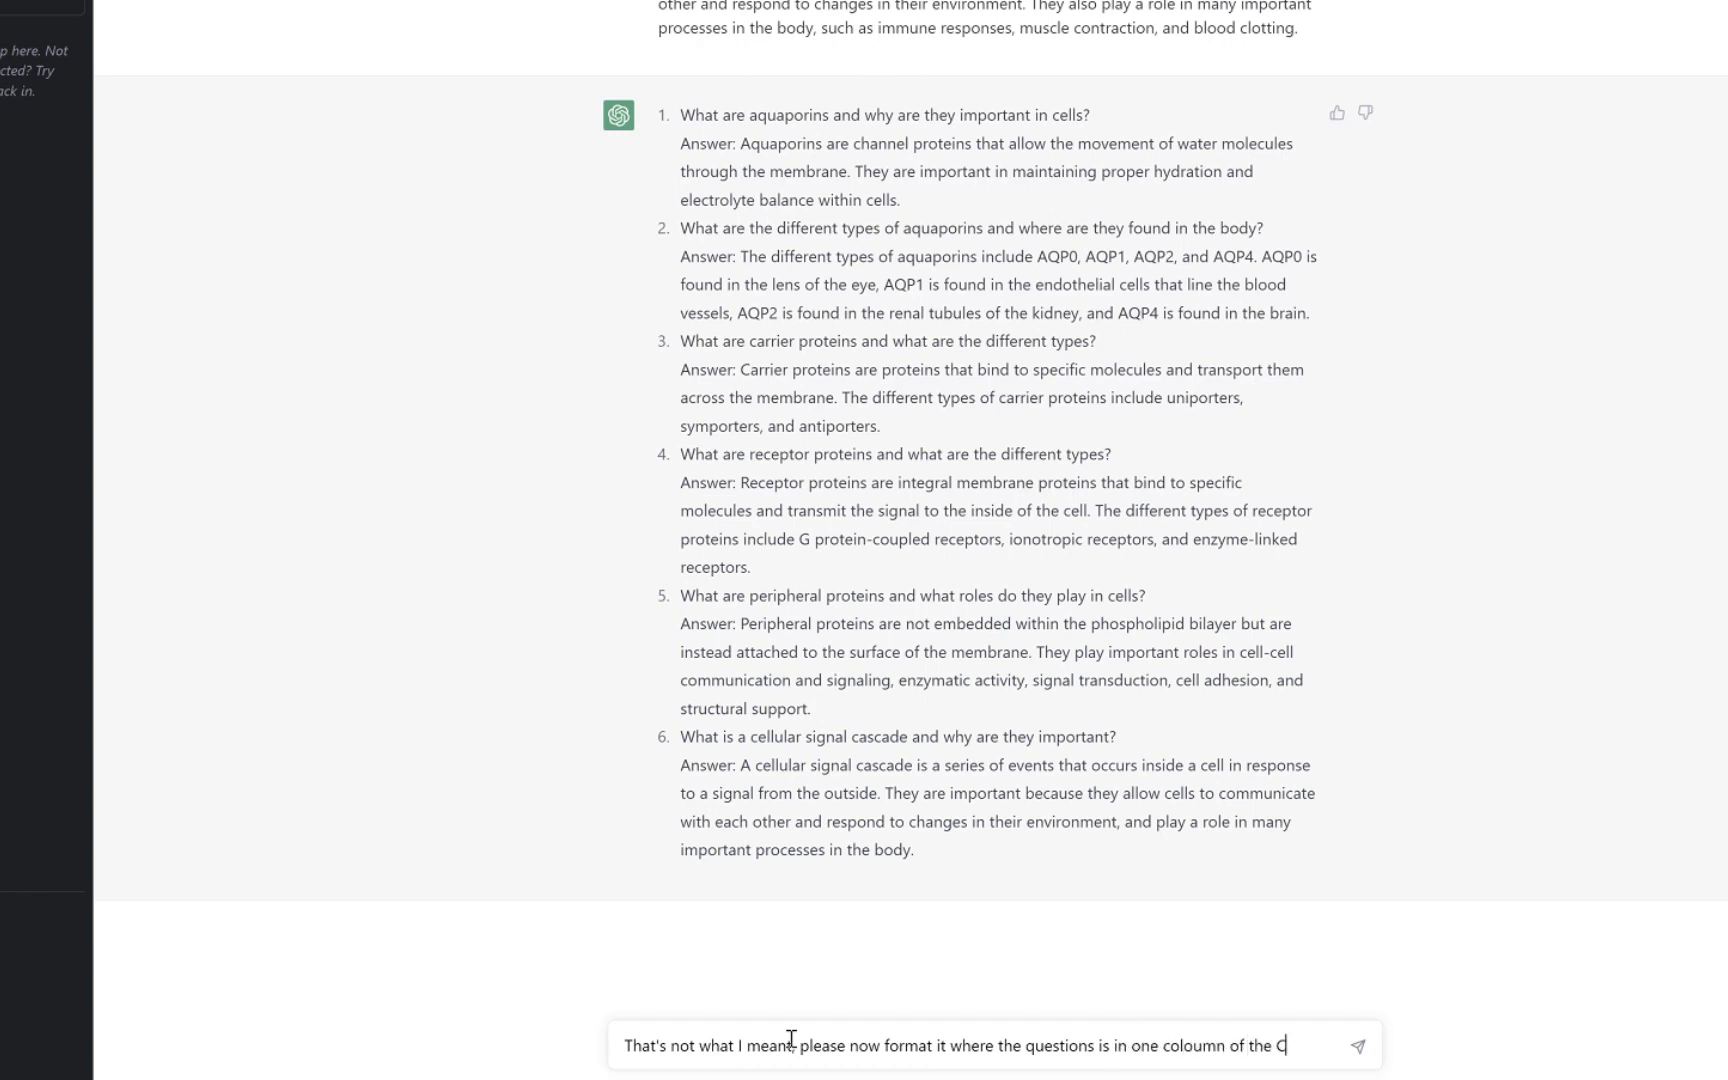
{"action": "type", "text": "SV and the answer "}
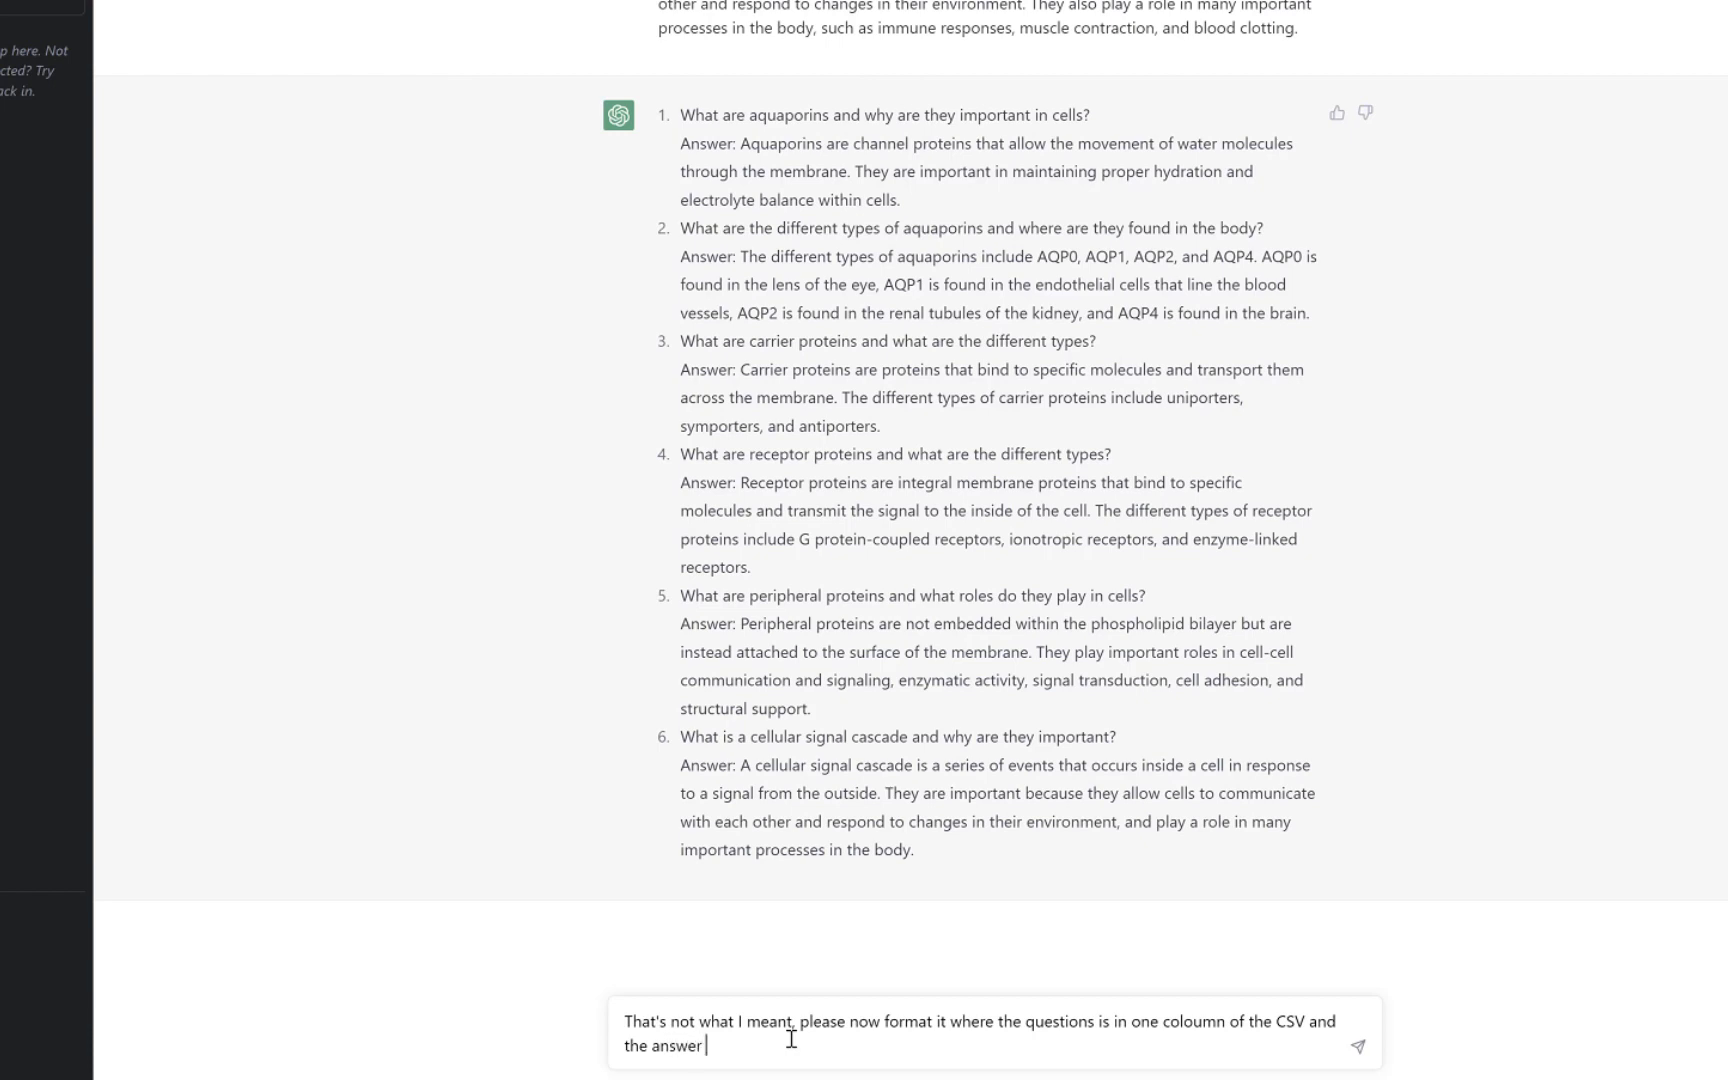
{"action": "type", "text": "is the other opn"}
{"action": "left_click_drag", "start_coordinate": [750, 1046], "coordinate": [784, 1049]}
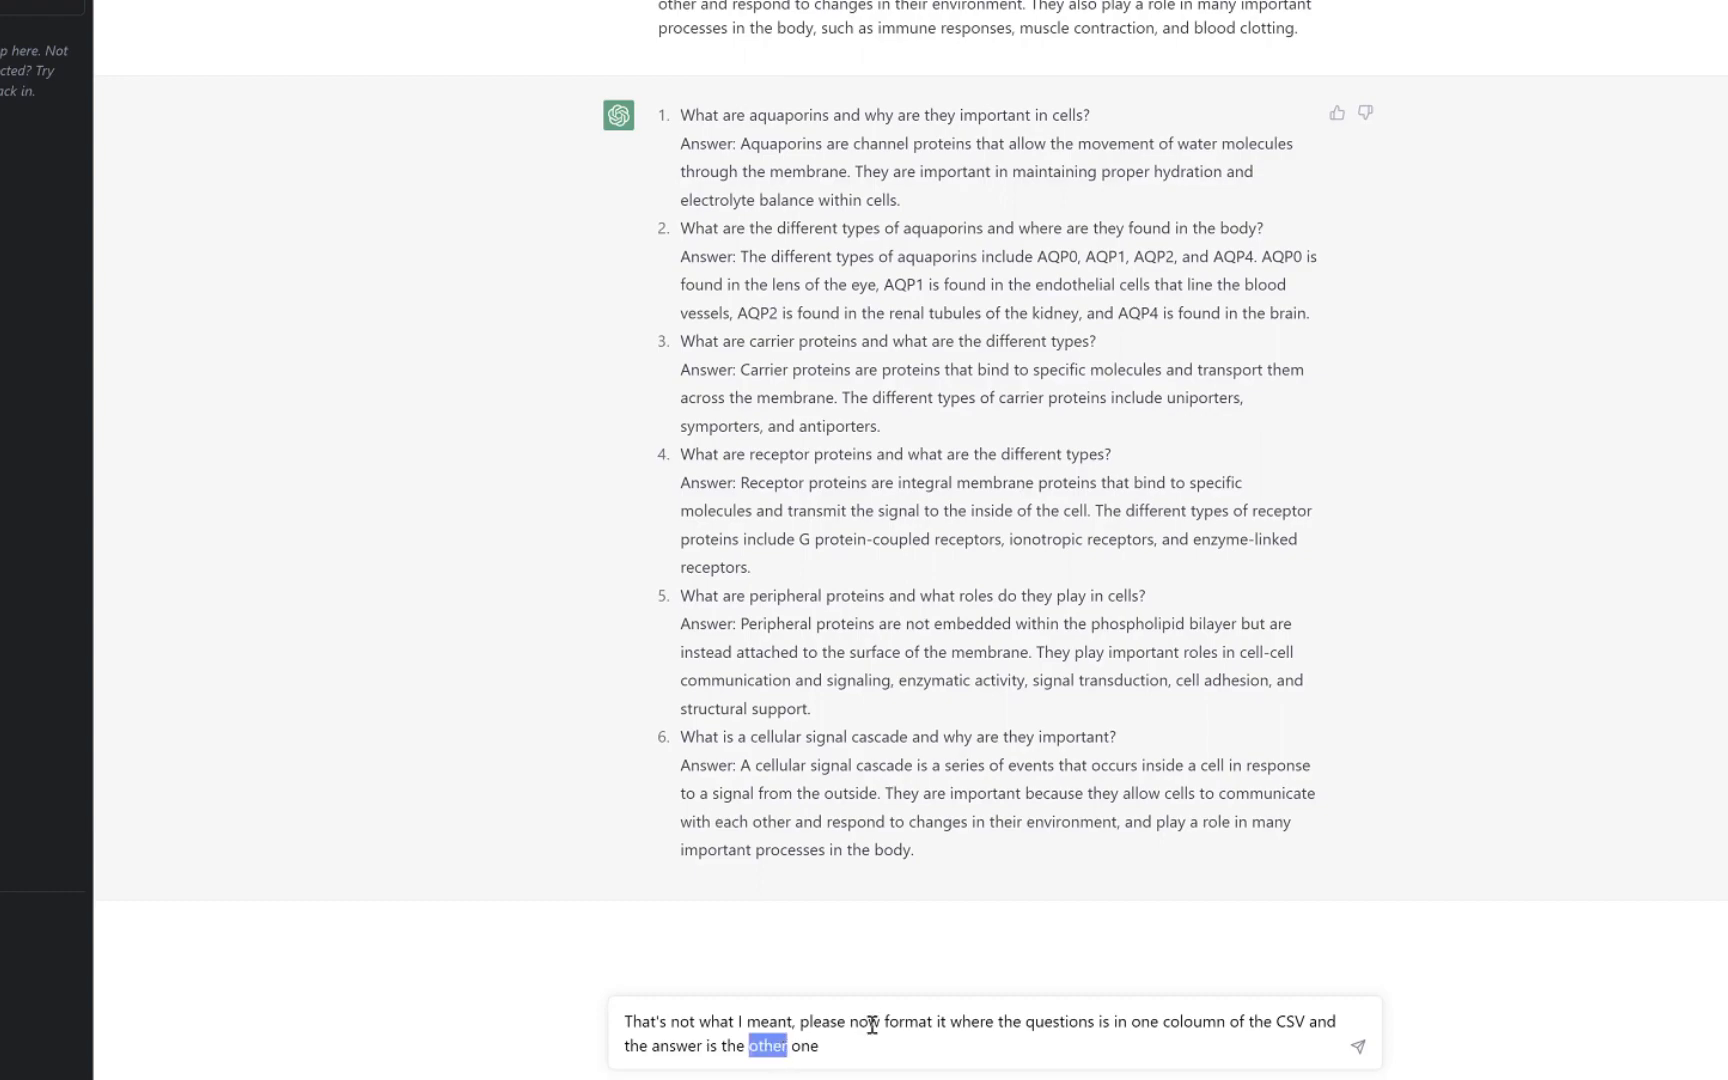
{"action": "type", "text": "second"}
{"action": "key", "text": "Return"}
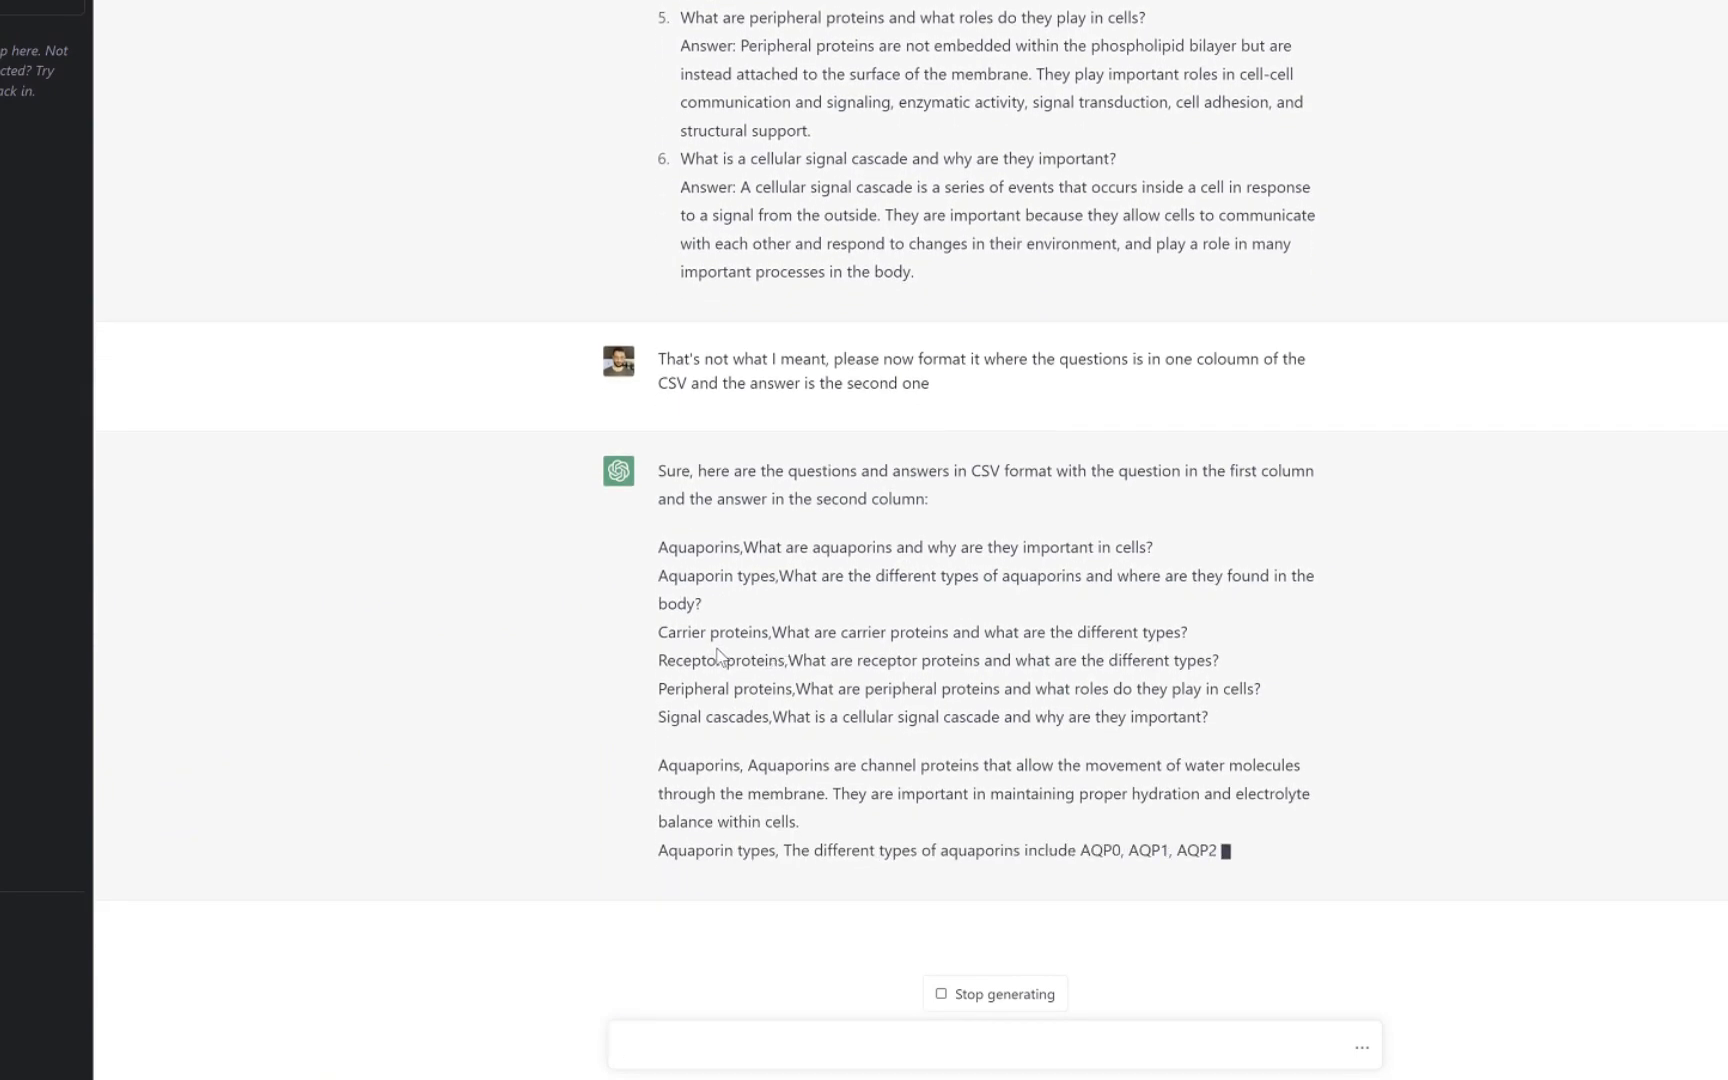
Examine the reformatted reply, checking how each term and its explanation are separated by a comma
{"action": "scroll", "coordinate": [725, 655], "scroll_direction": "up", "scroll_amount": 10}
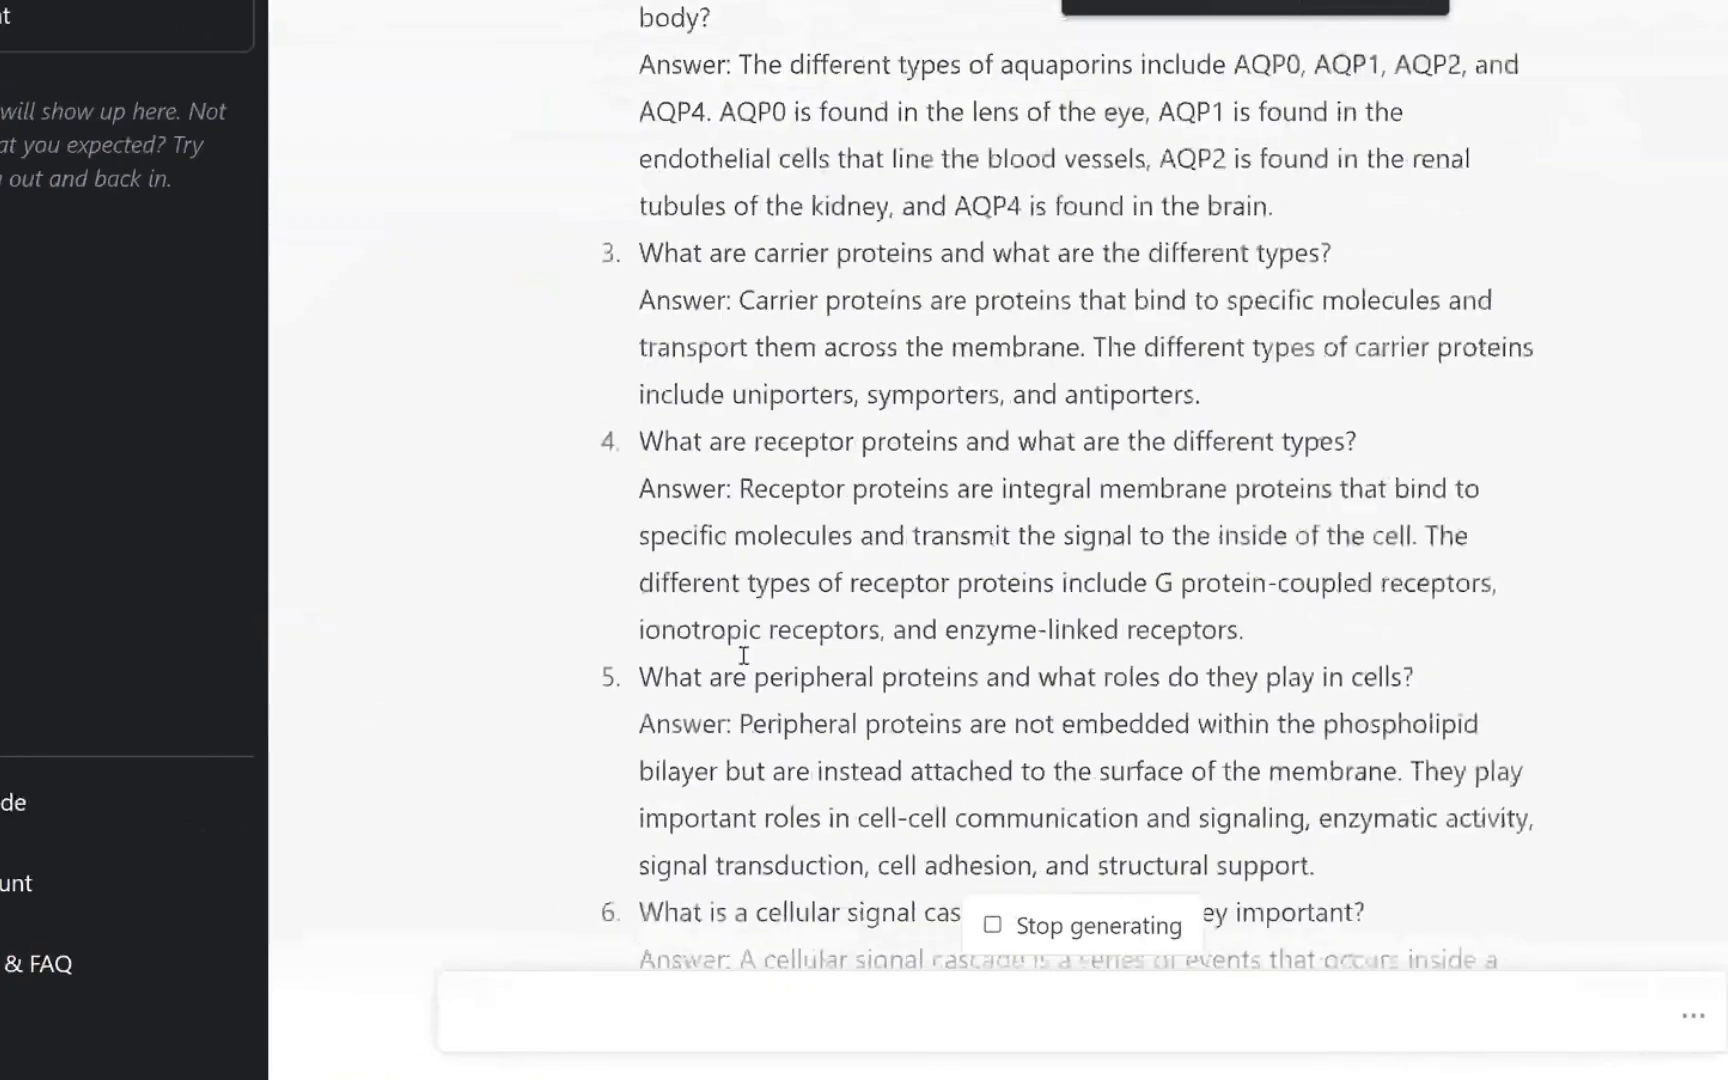
{"action": "scroll", "coordinate": [744, 655], "scroll_direction": "down", "scroll_amount": 10}
{"action": "scroll", "coordinate": [656, 518], "scroll_direction": "up", "scroll_amount": 3}
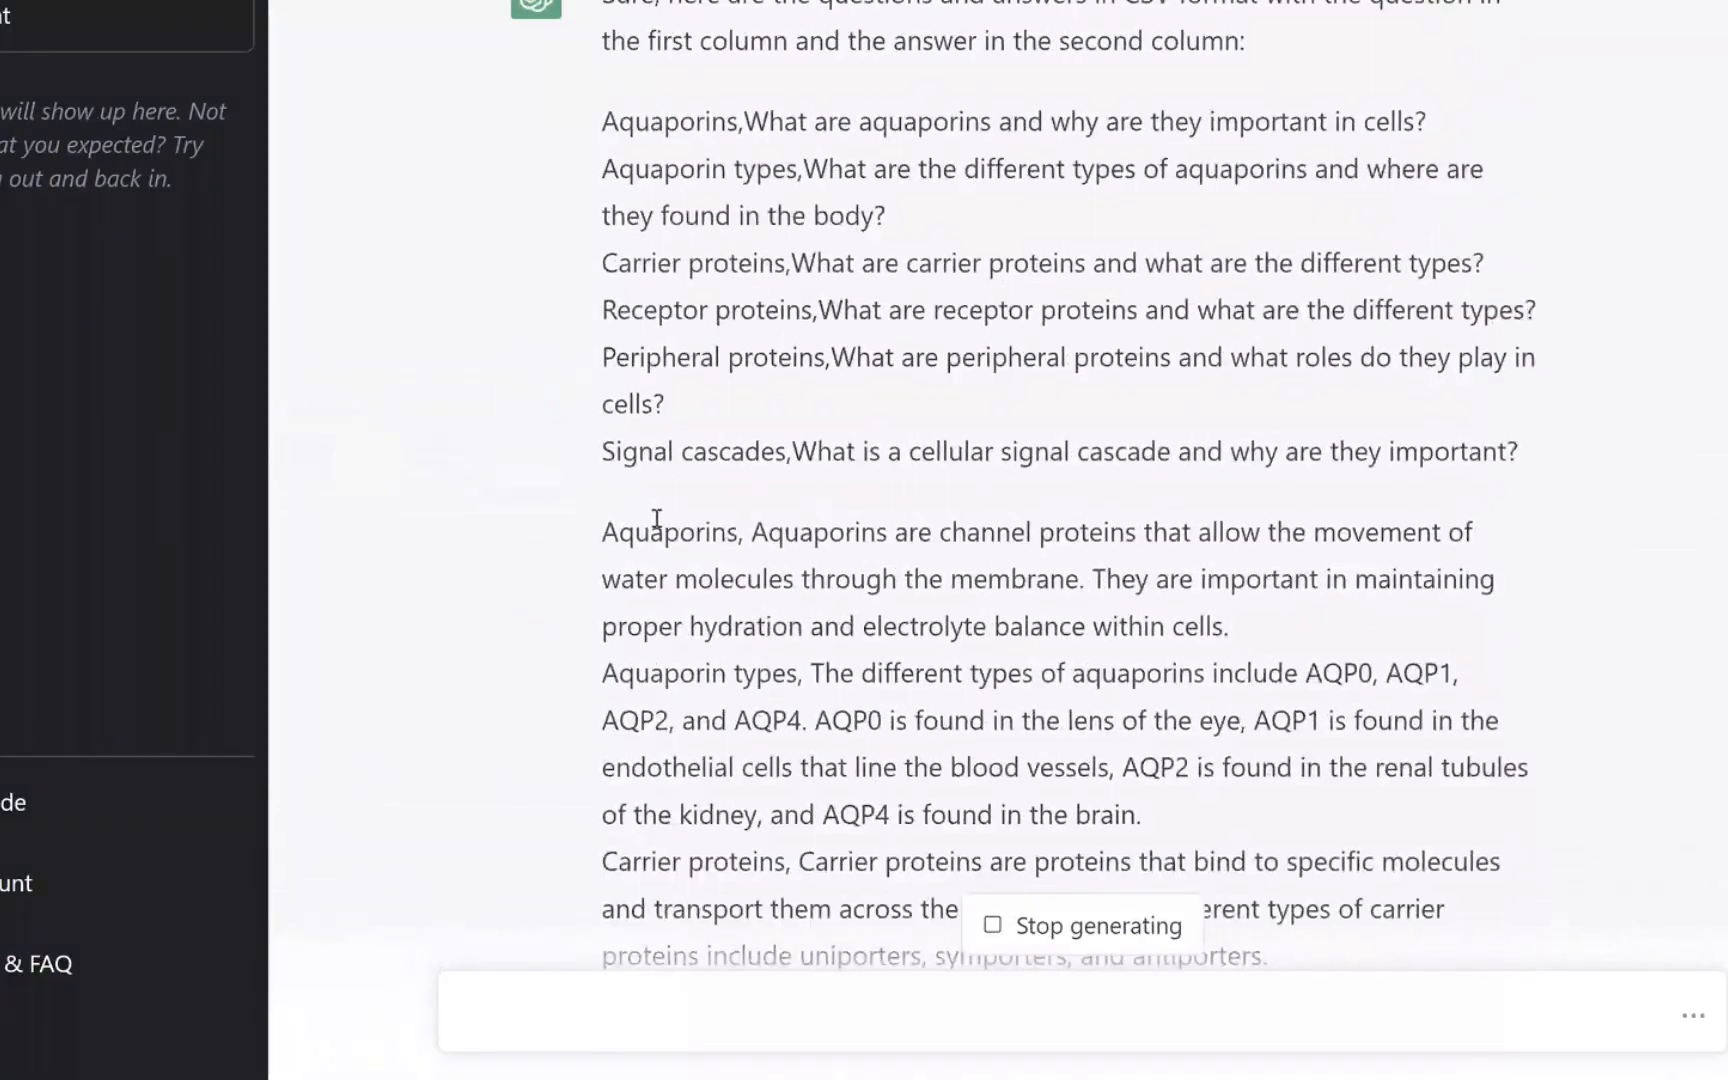
{"action": "left_click_drag", "start_coordinate": [603, 531], "coordinate": [1187, 687]}
{"action": "left_click", "coordinate": [1187, 687]}
{"action": "scroll", "coordinate": [1187, 687], "scroll_direction": "down", "scroll_amount": 3}
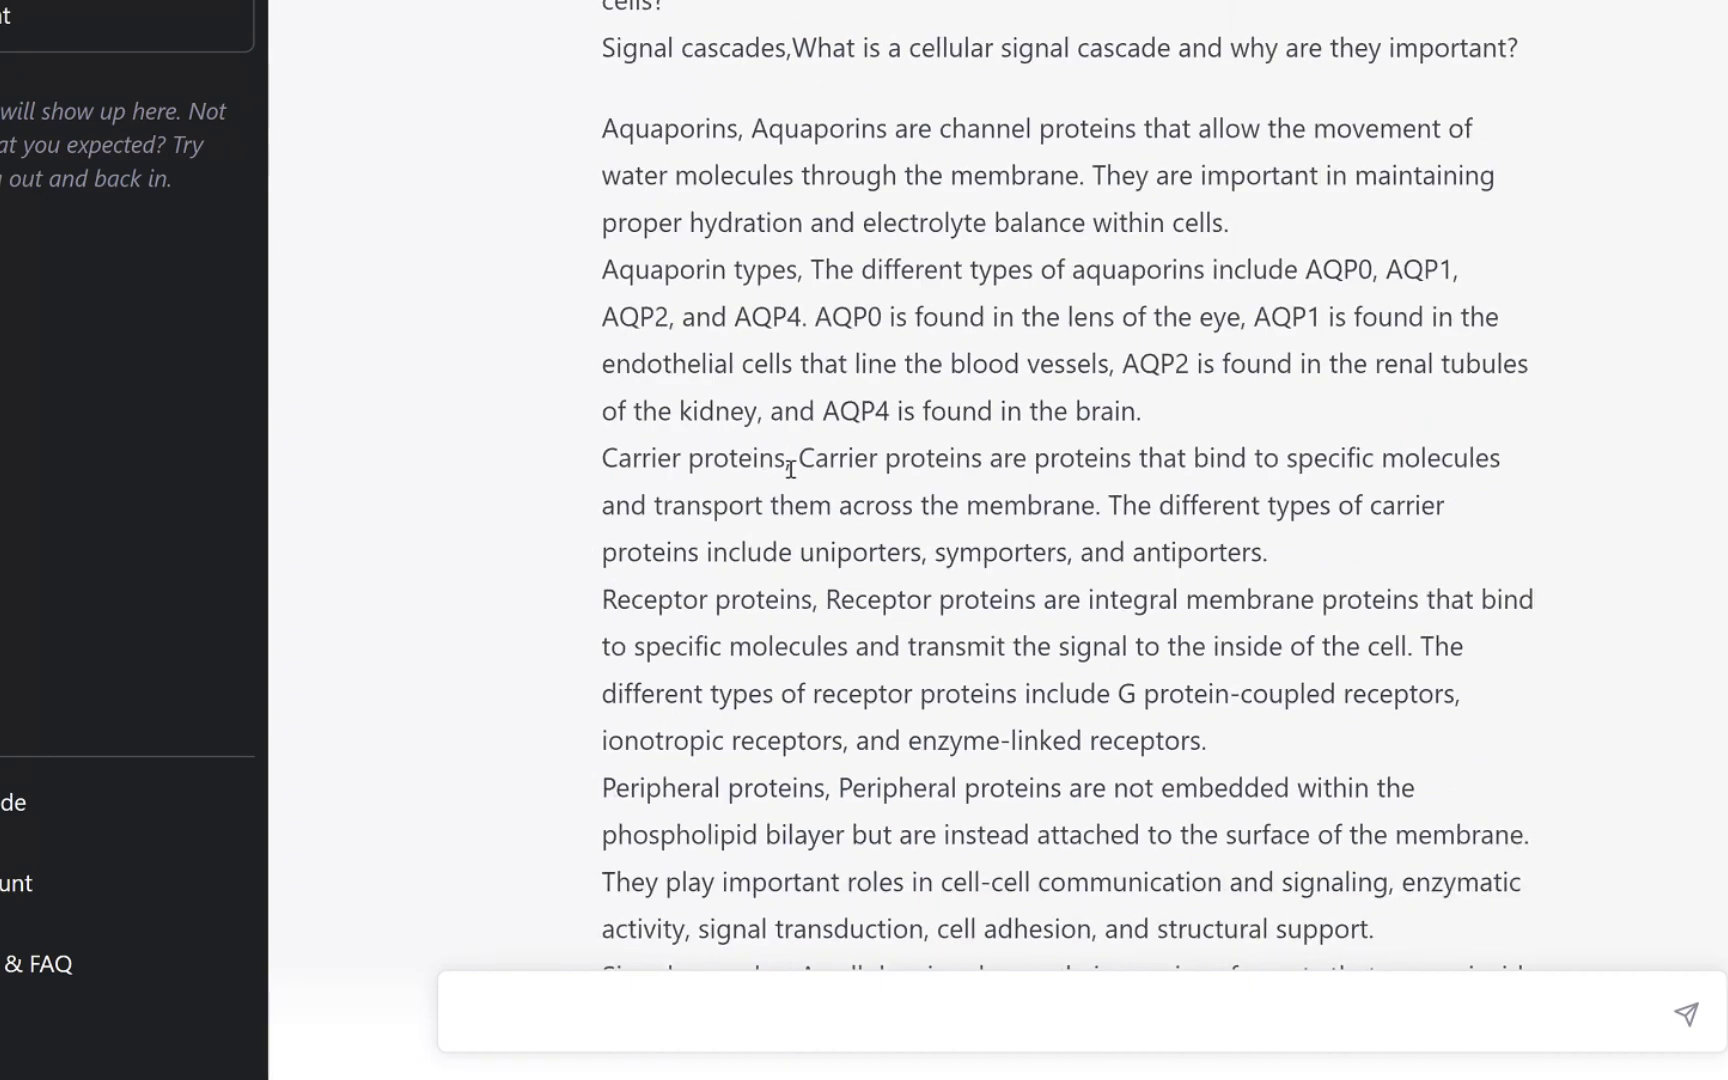
{"action": "left_click_drag", "start_coordinate": [793, 465], "coordinate": [1246, 545]}
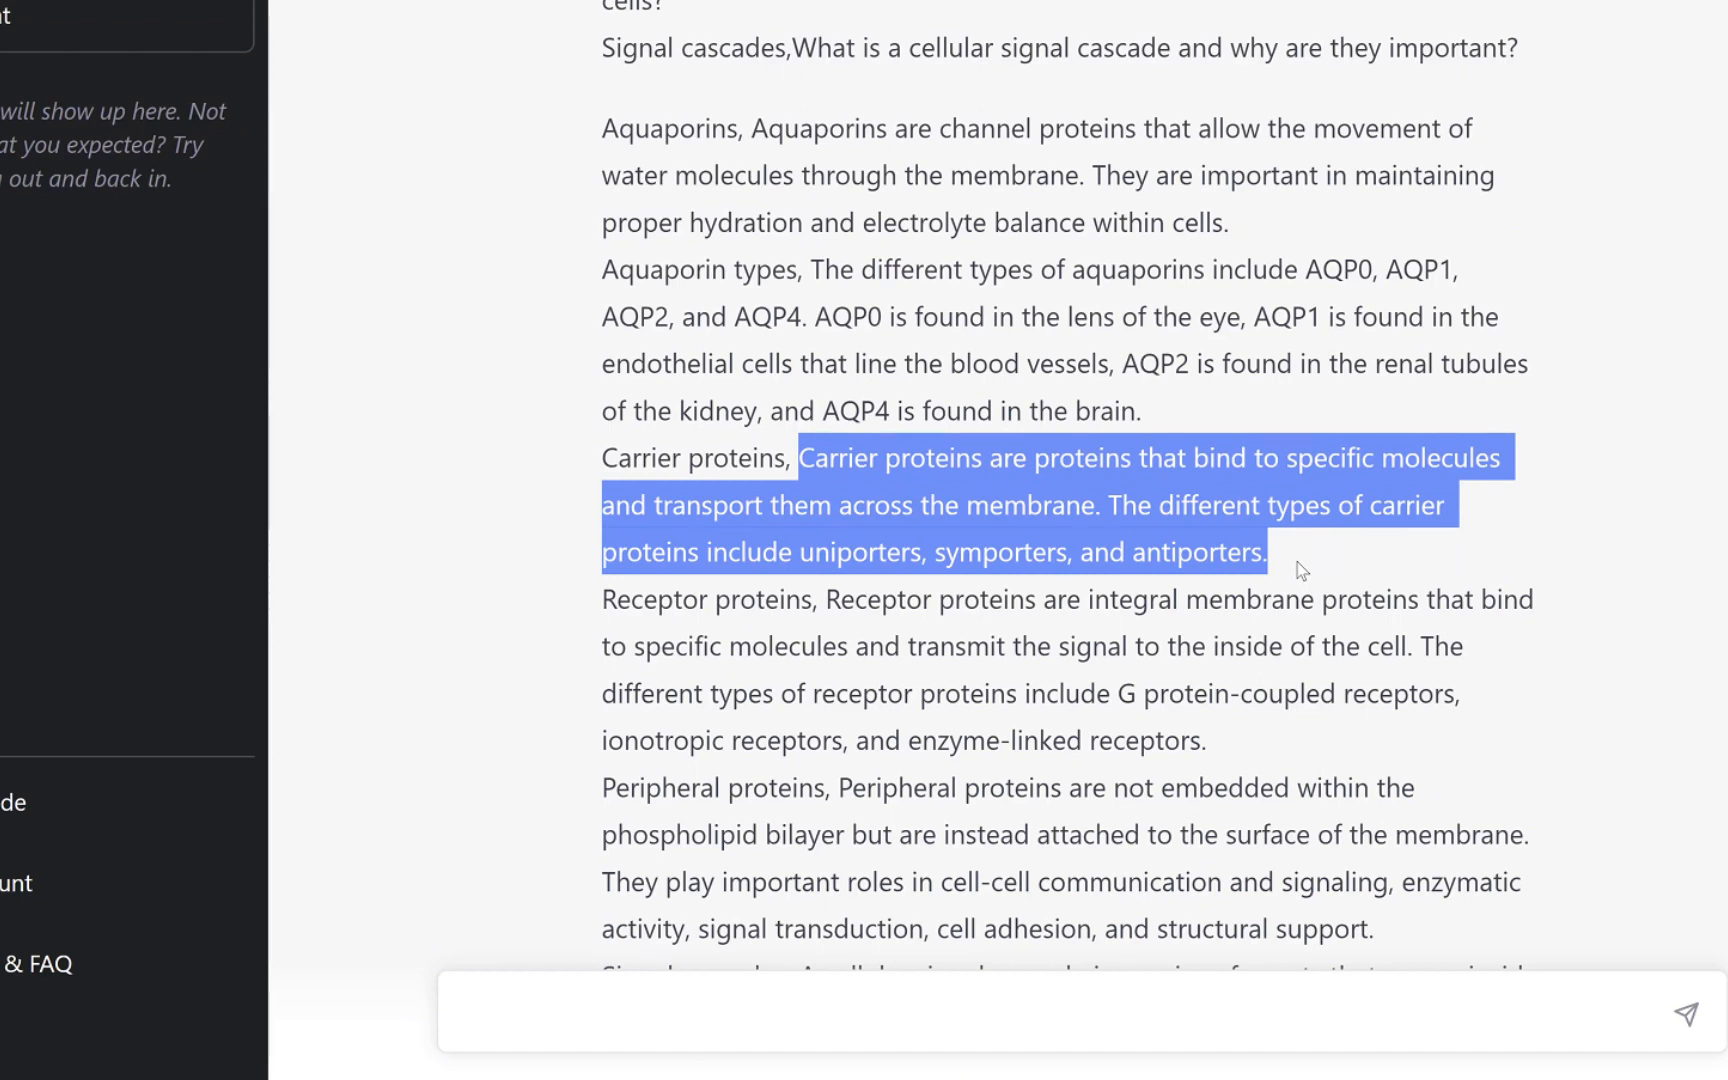
{"action": "scroll", "coordinate": [1296, 567], "scroll_direction": "down", "scroll_amount": 5}
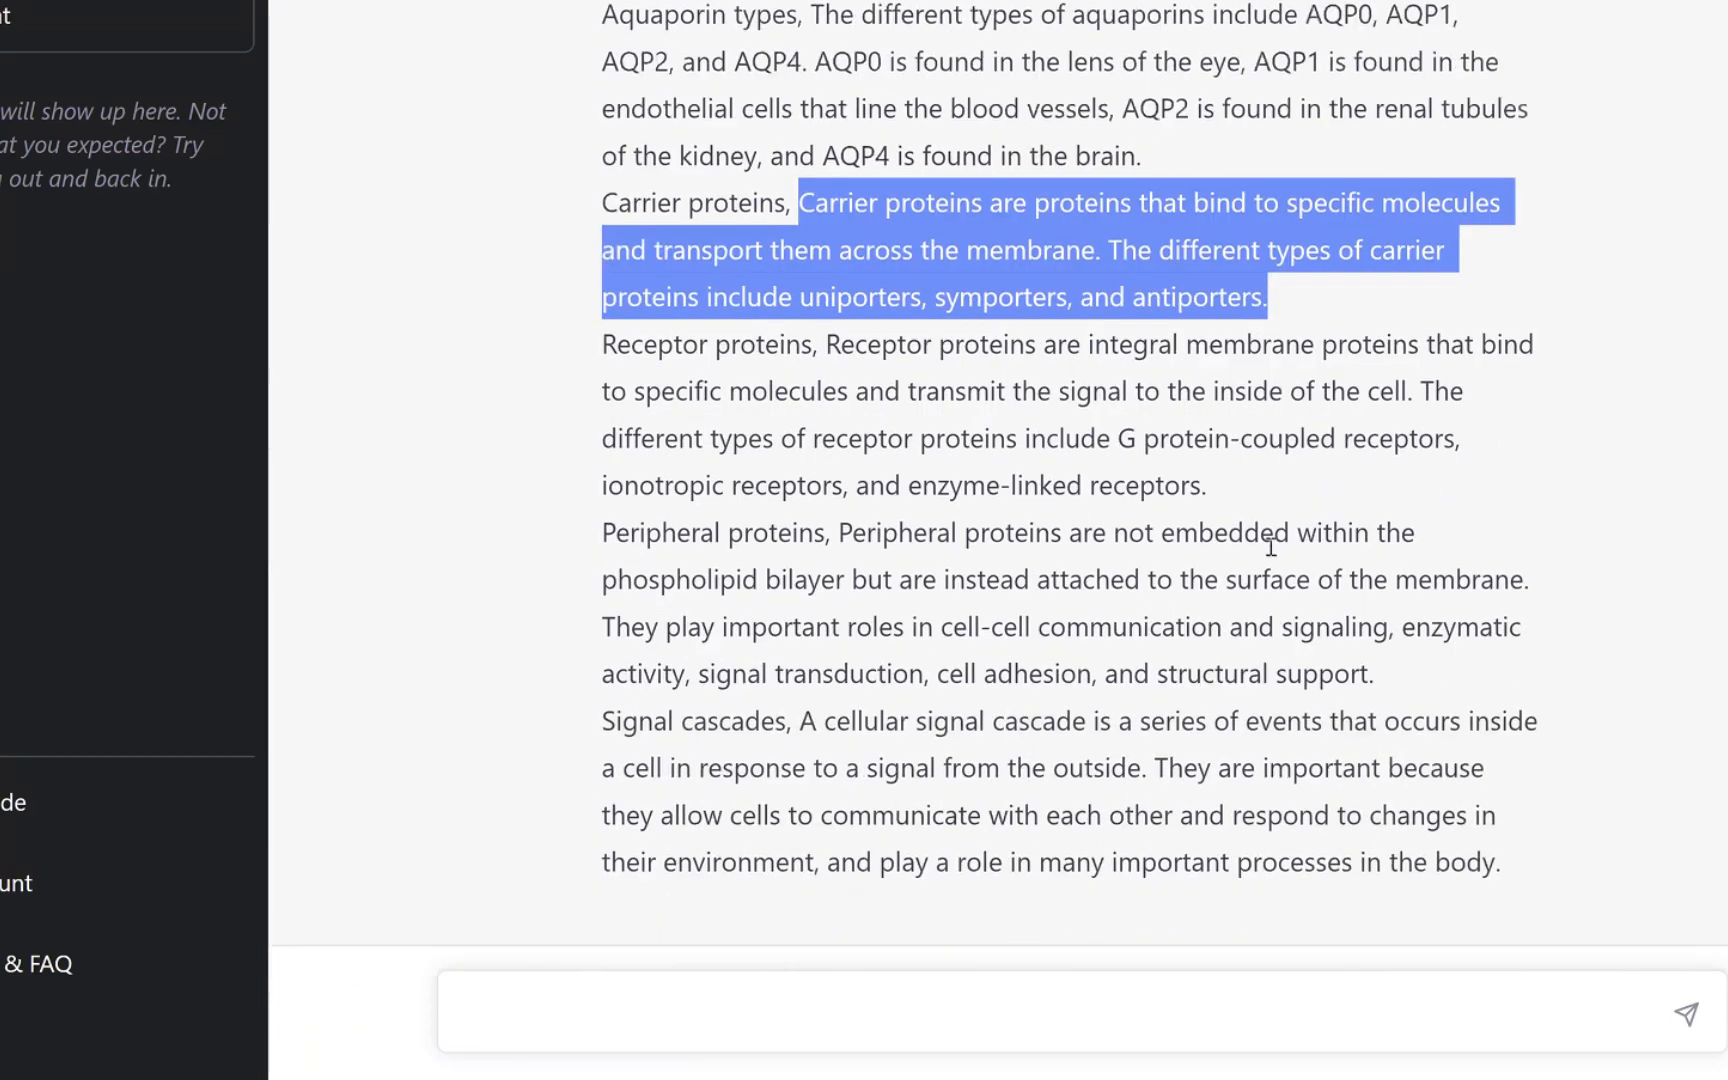
{"action": "left_click", "coordinate": [1500, 697]}
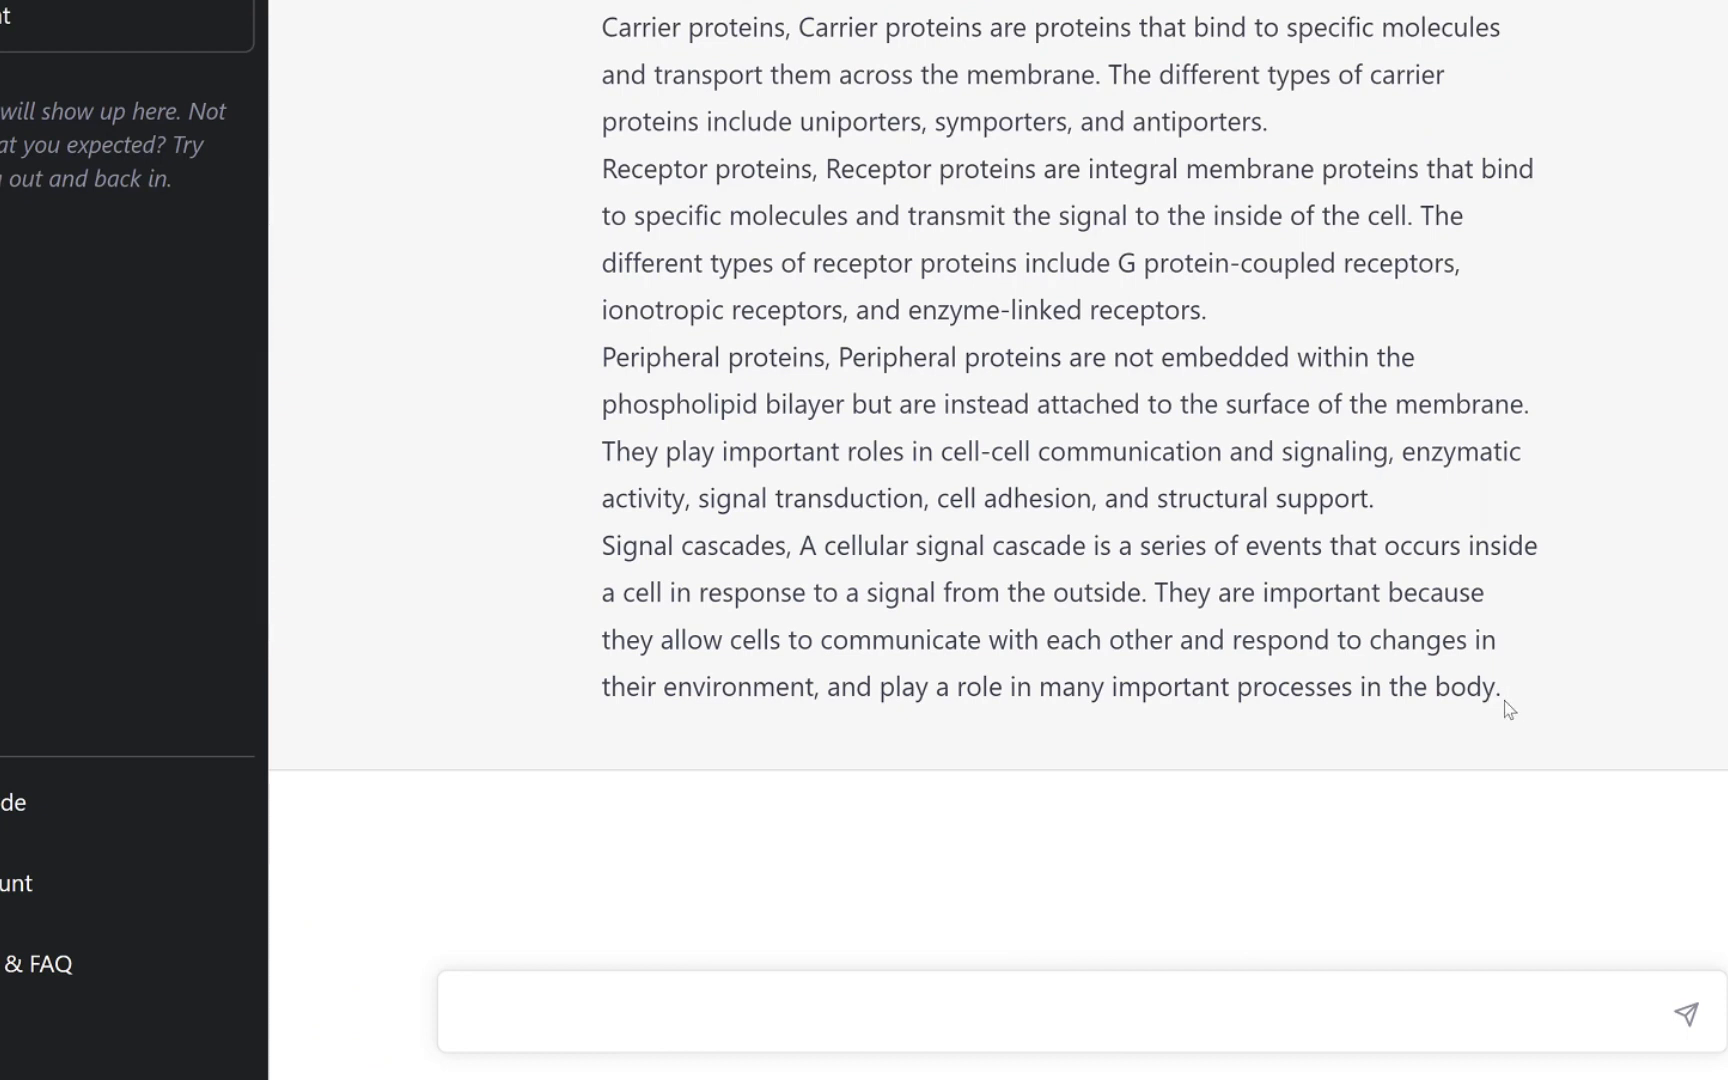
Copy the term and explanation rows from Aquaporins through Signal cascades, and minimize the browser
{"action": "left_click_drag", "start_coordinate": [1497, 721], "coordinate": [608, 378]}
{"action": "scroll", "coordinate": [733, 486], "scroll_direction": "up", "scroll_amount": 6}
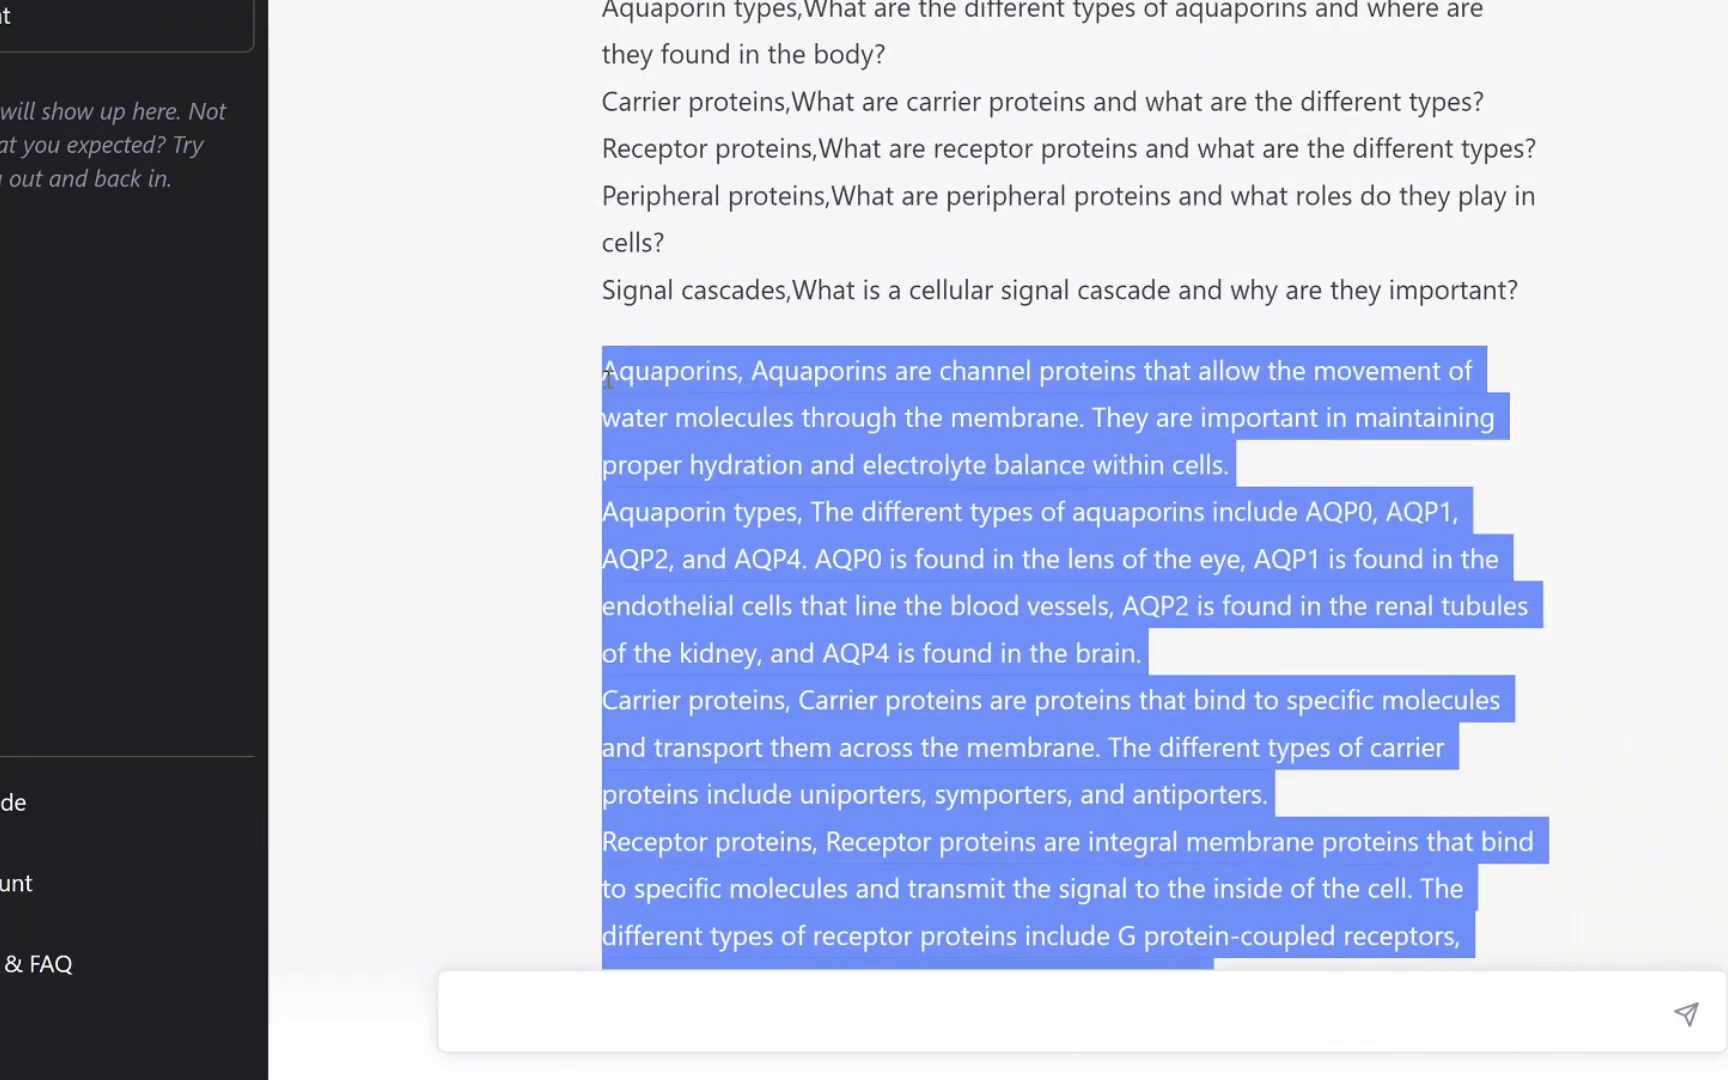
{"action": "left_click", "coordinate": [1726, 2]}
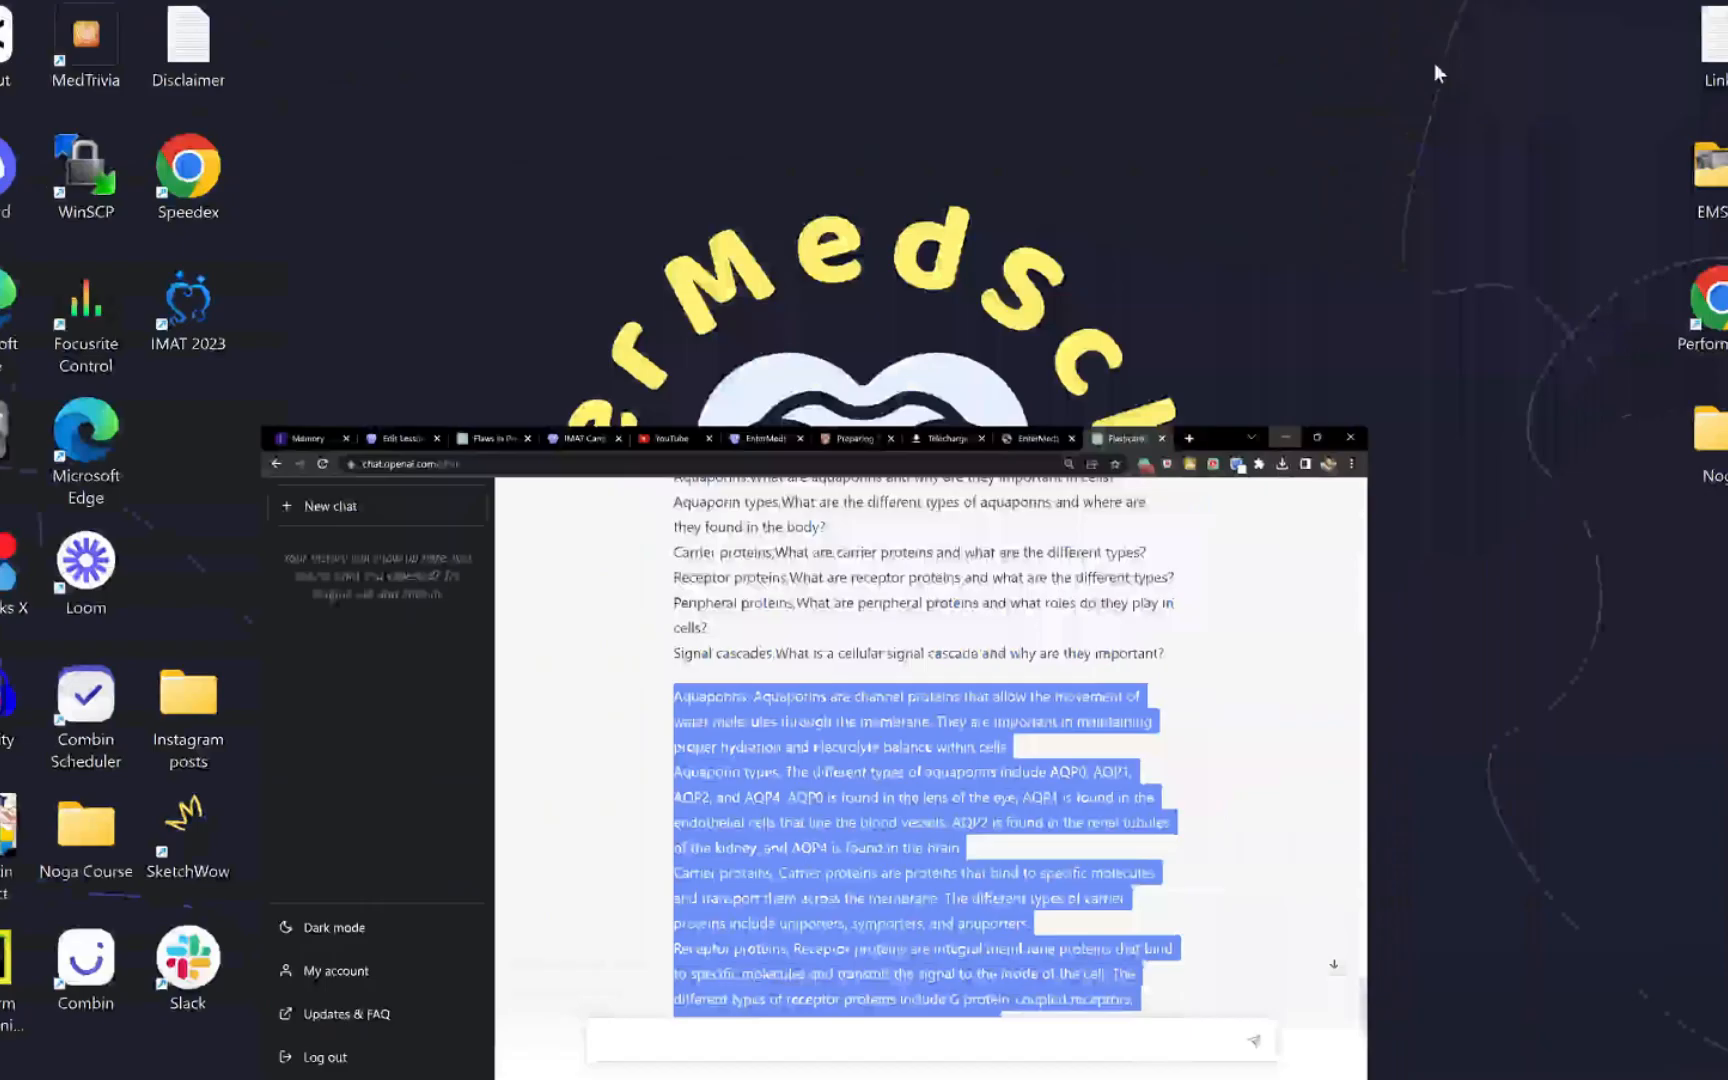
Create a new text document on the desktop named "Anki example"
{"action": "right_click", "coordinate": [420, 366]}
{"action": "mouse_move", "coordinate": [536, 586]}
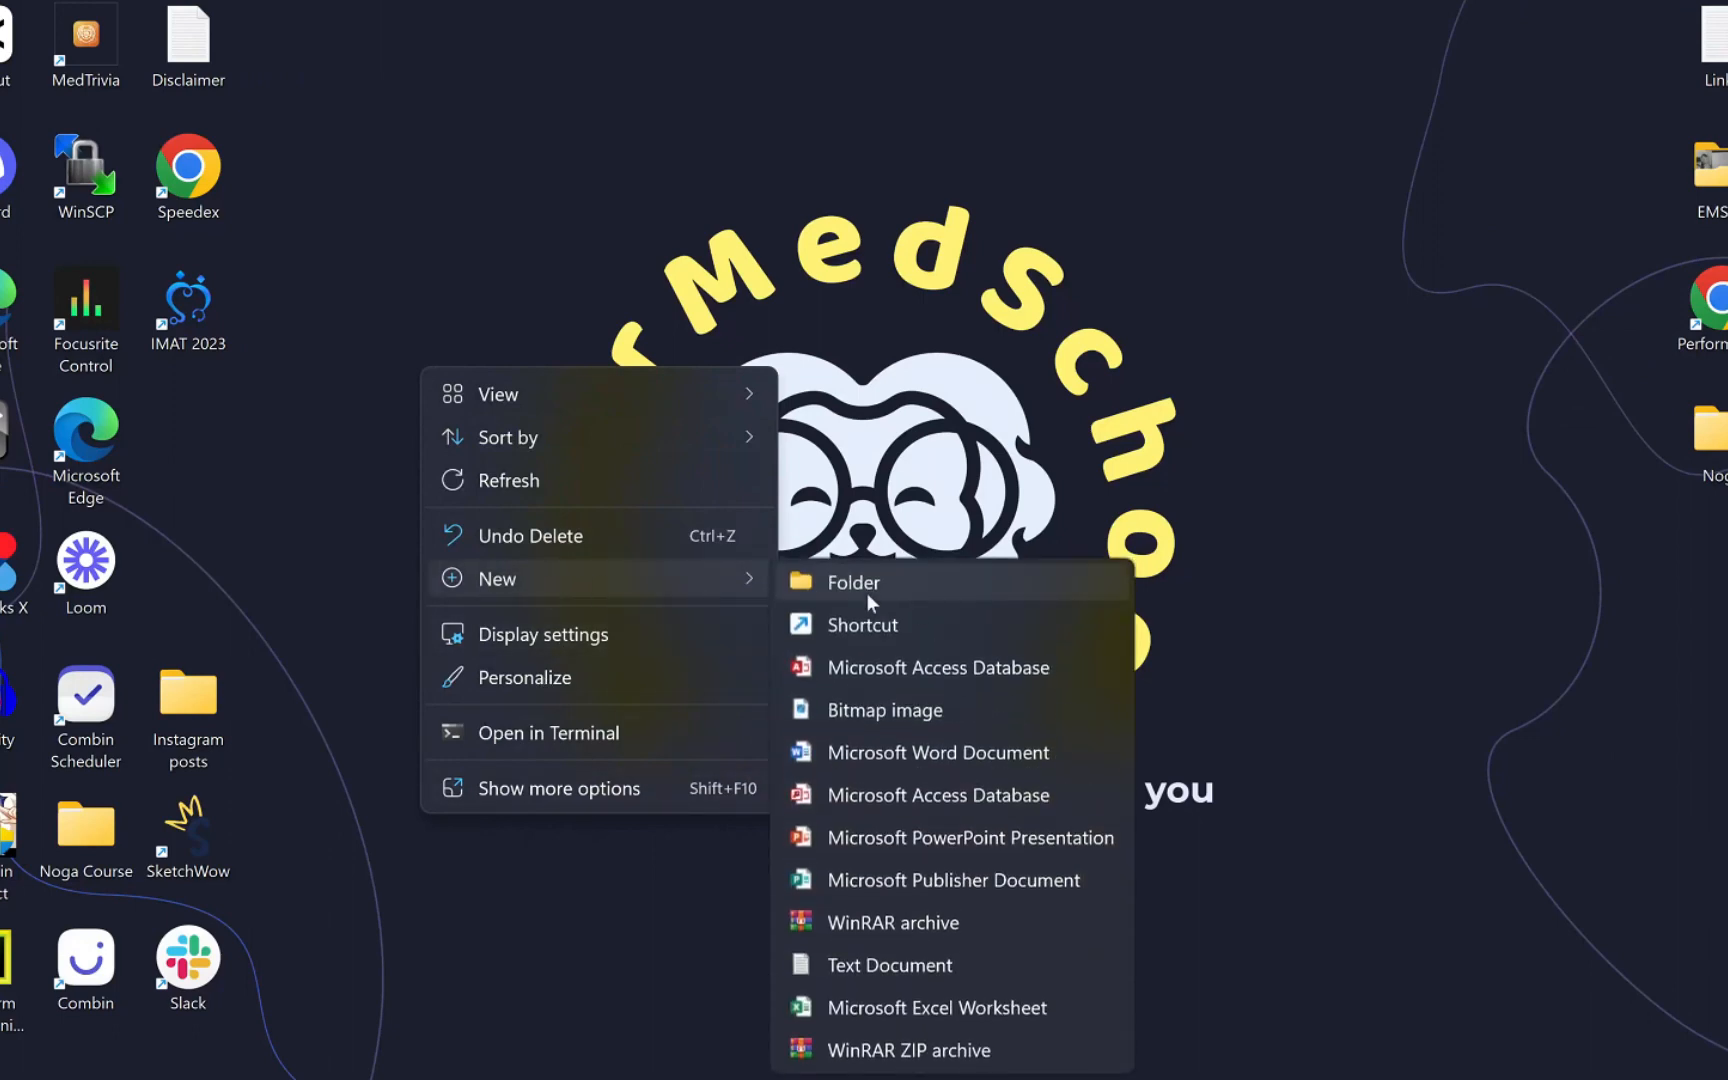
{"action": "left_click", "coordinate": [900, 965]}
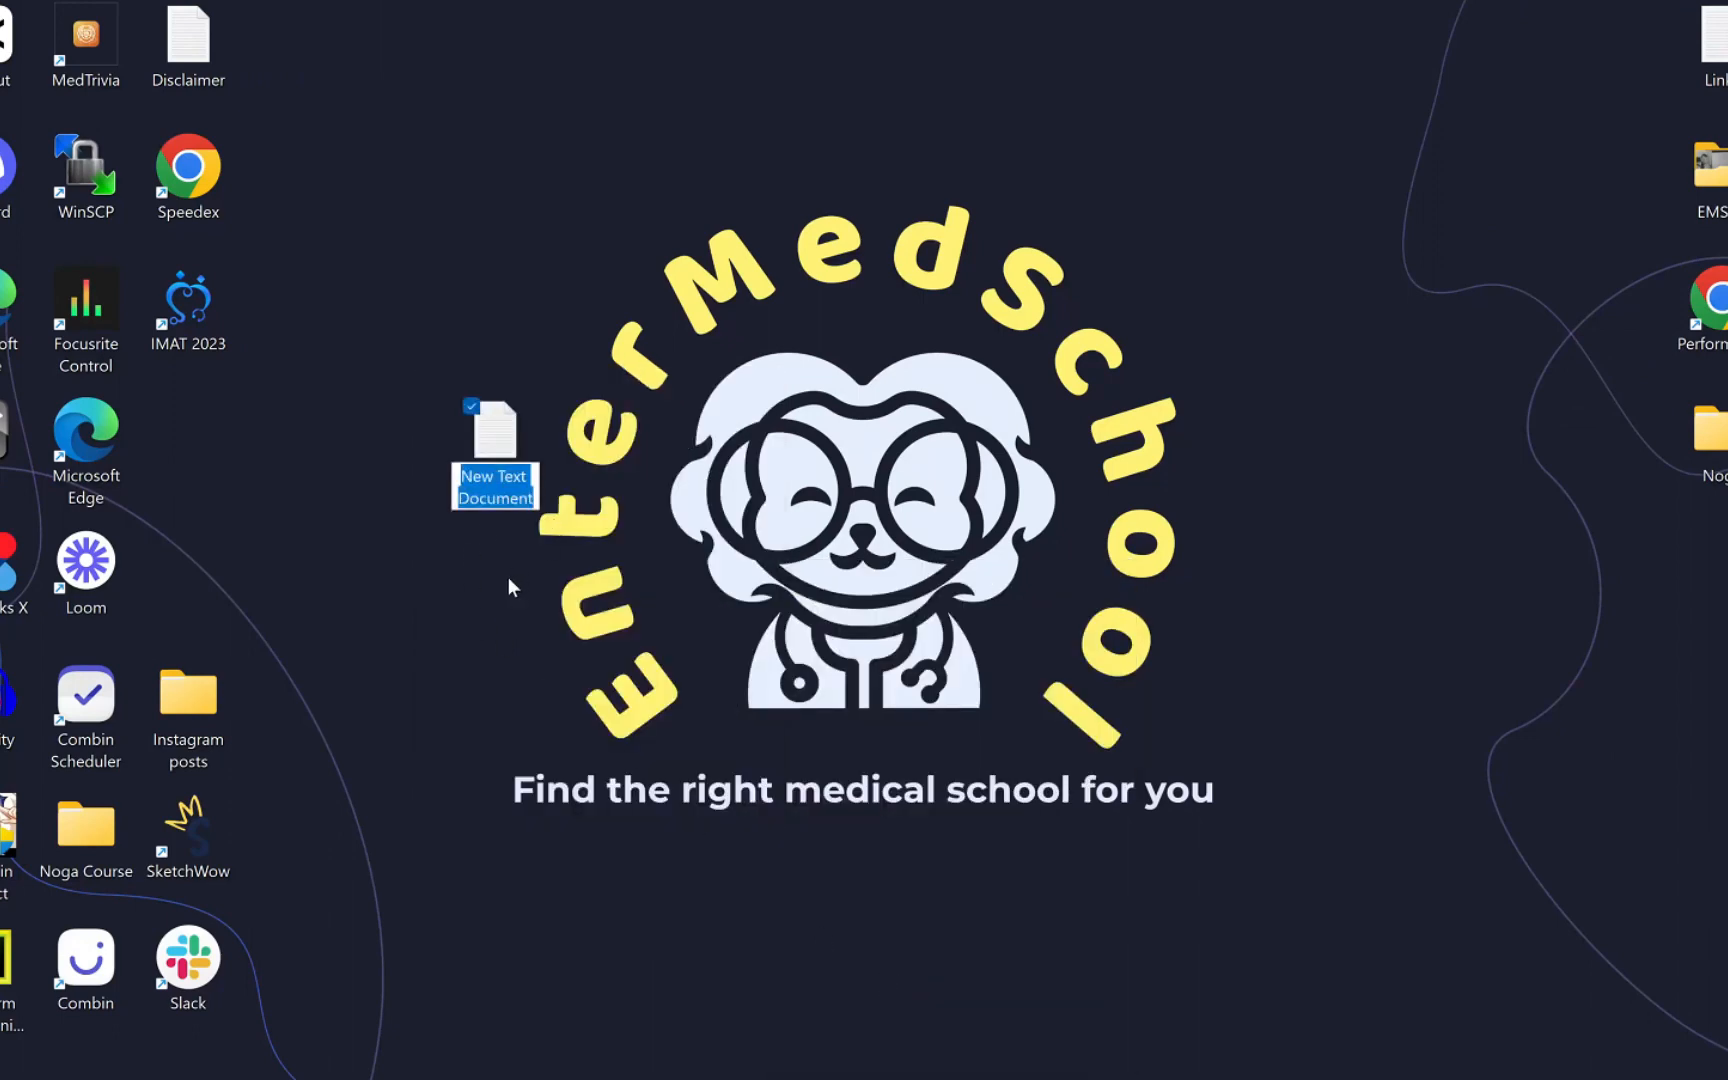
{"action": "type", "text": "Anki example"}
{"action": "key", "text": "Return"}
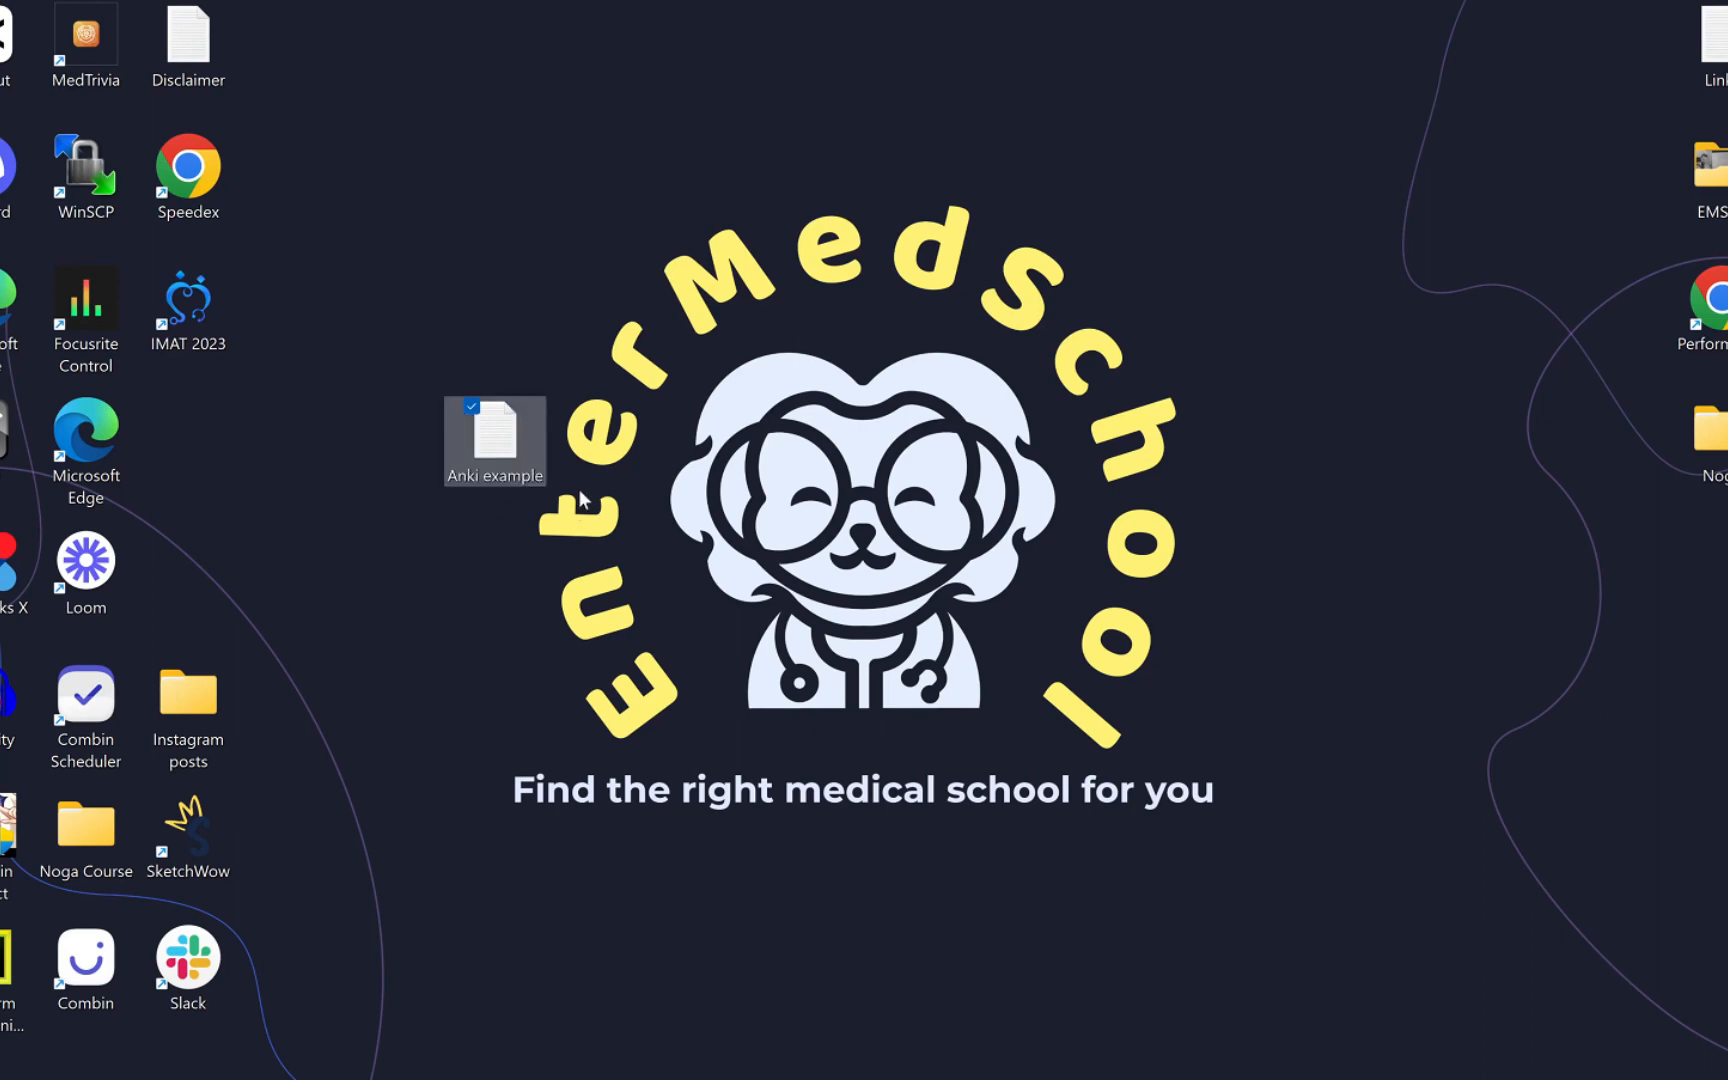
Open the Anki example text file, paste the copied flashcard rows into it and close it
{"action": "key", "text": "Return"}
{"action": "left_click_drag", "start_coordinate": [878, 12], "coordinate": [514, 0]}
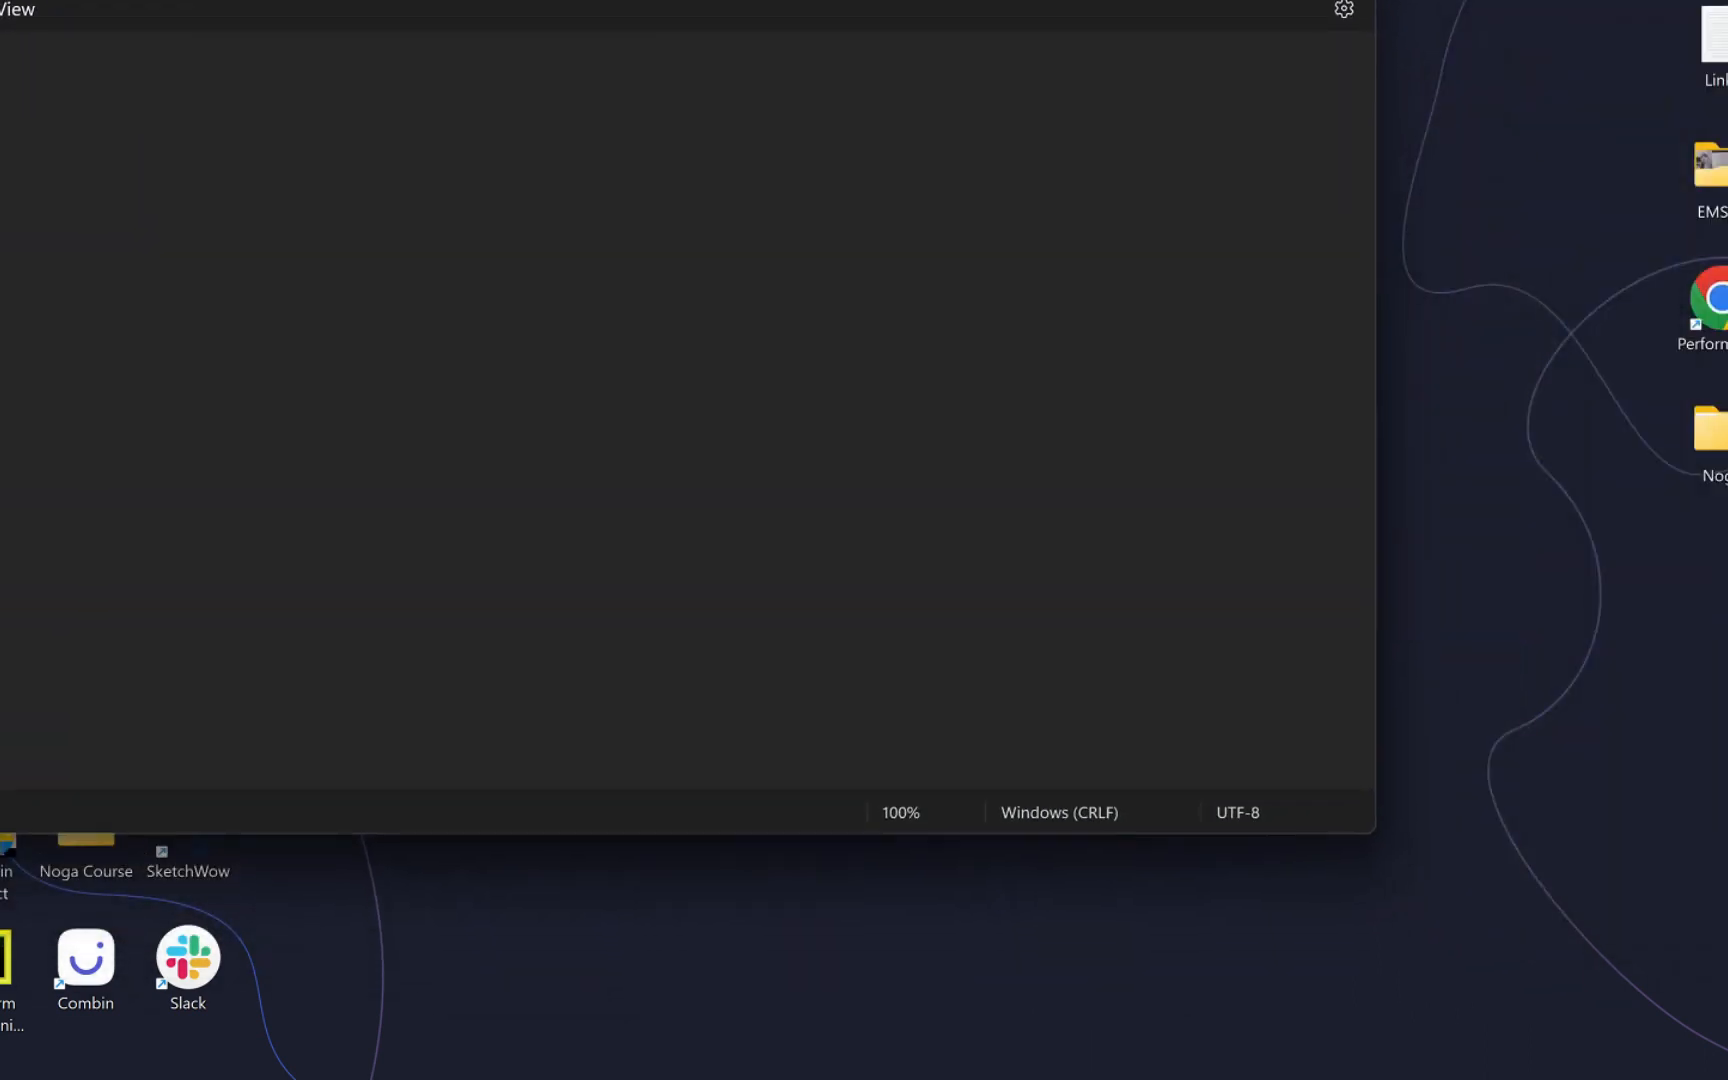
{"action": "left_click_drag", "start_coordinate": [1374, 795], "coordinate": [1251, 932]}
{"action": "key", "text": "ctrl+v"}
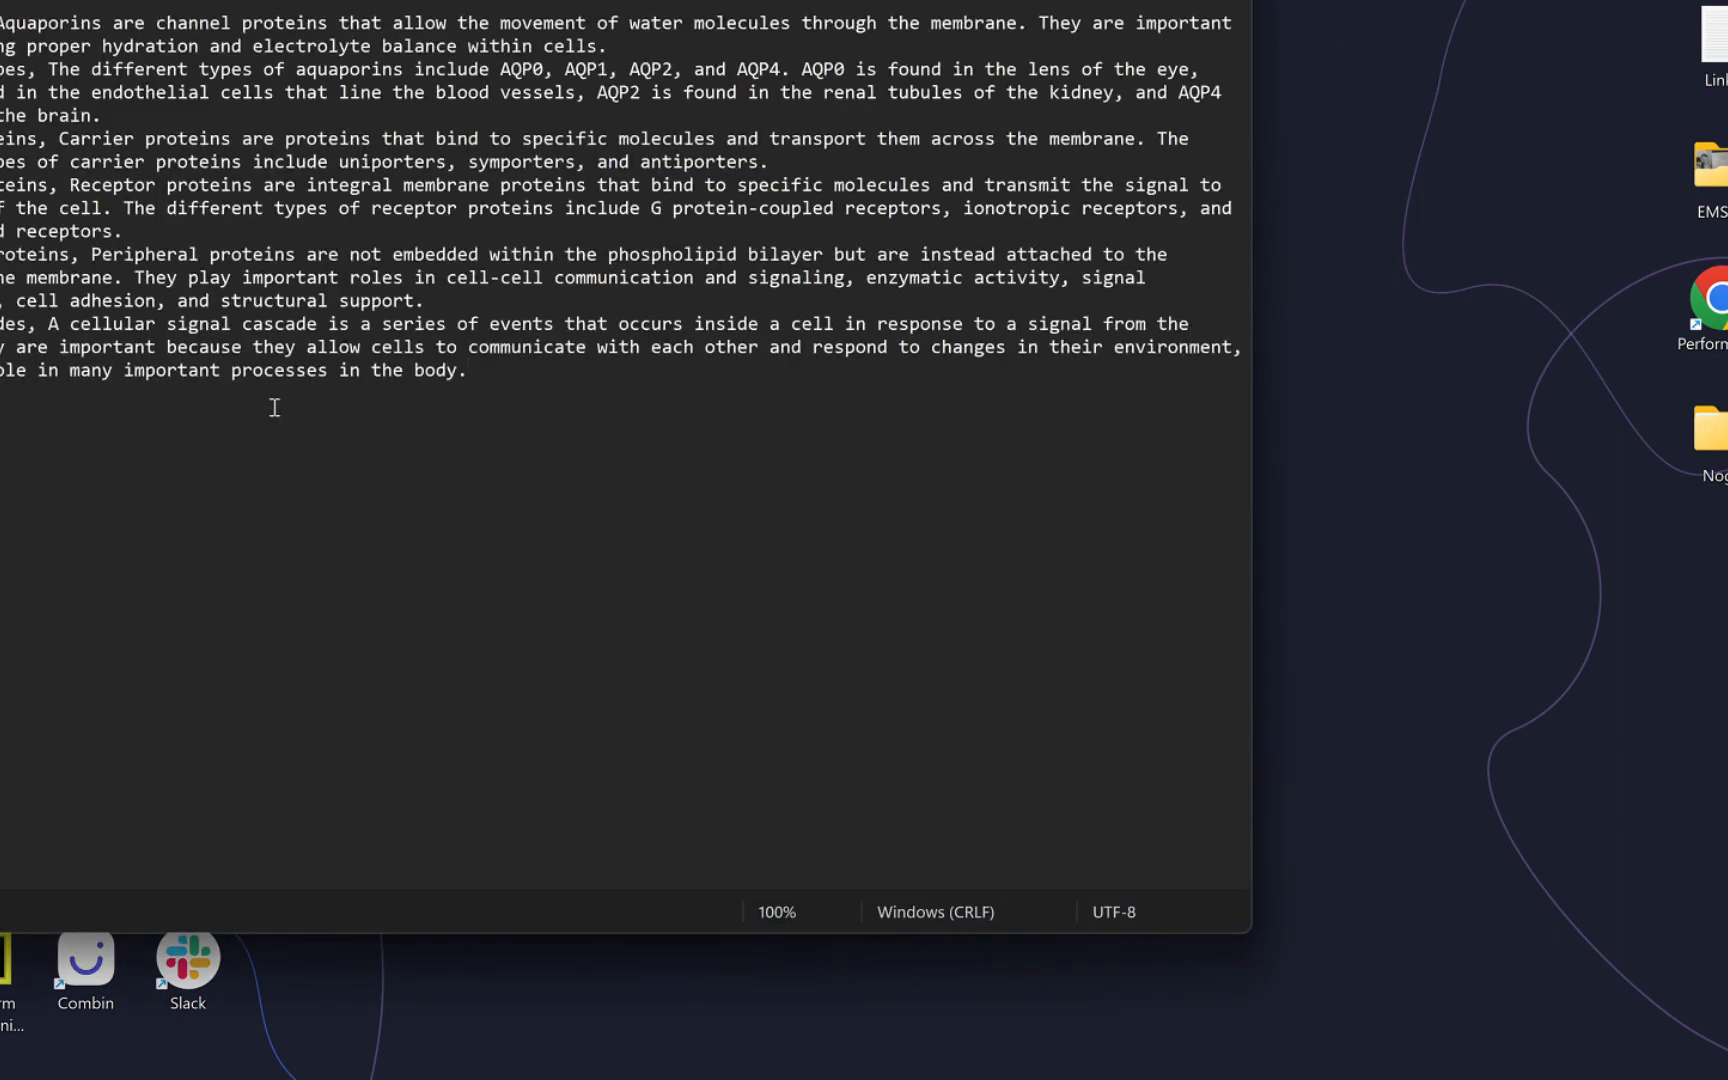
{"action": "left_click", "coordinate": [0, 0]}
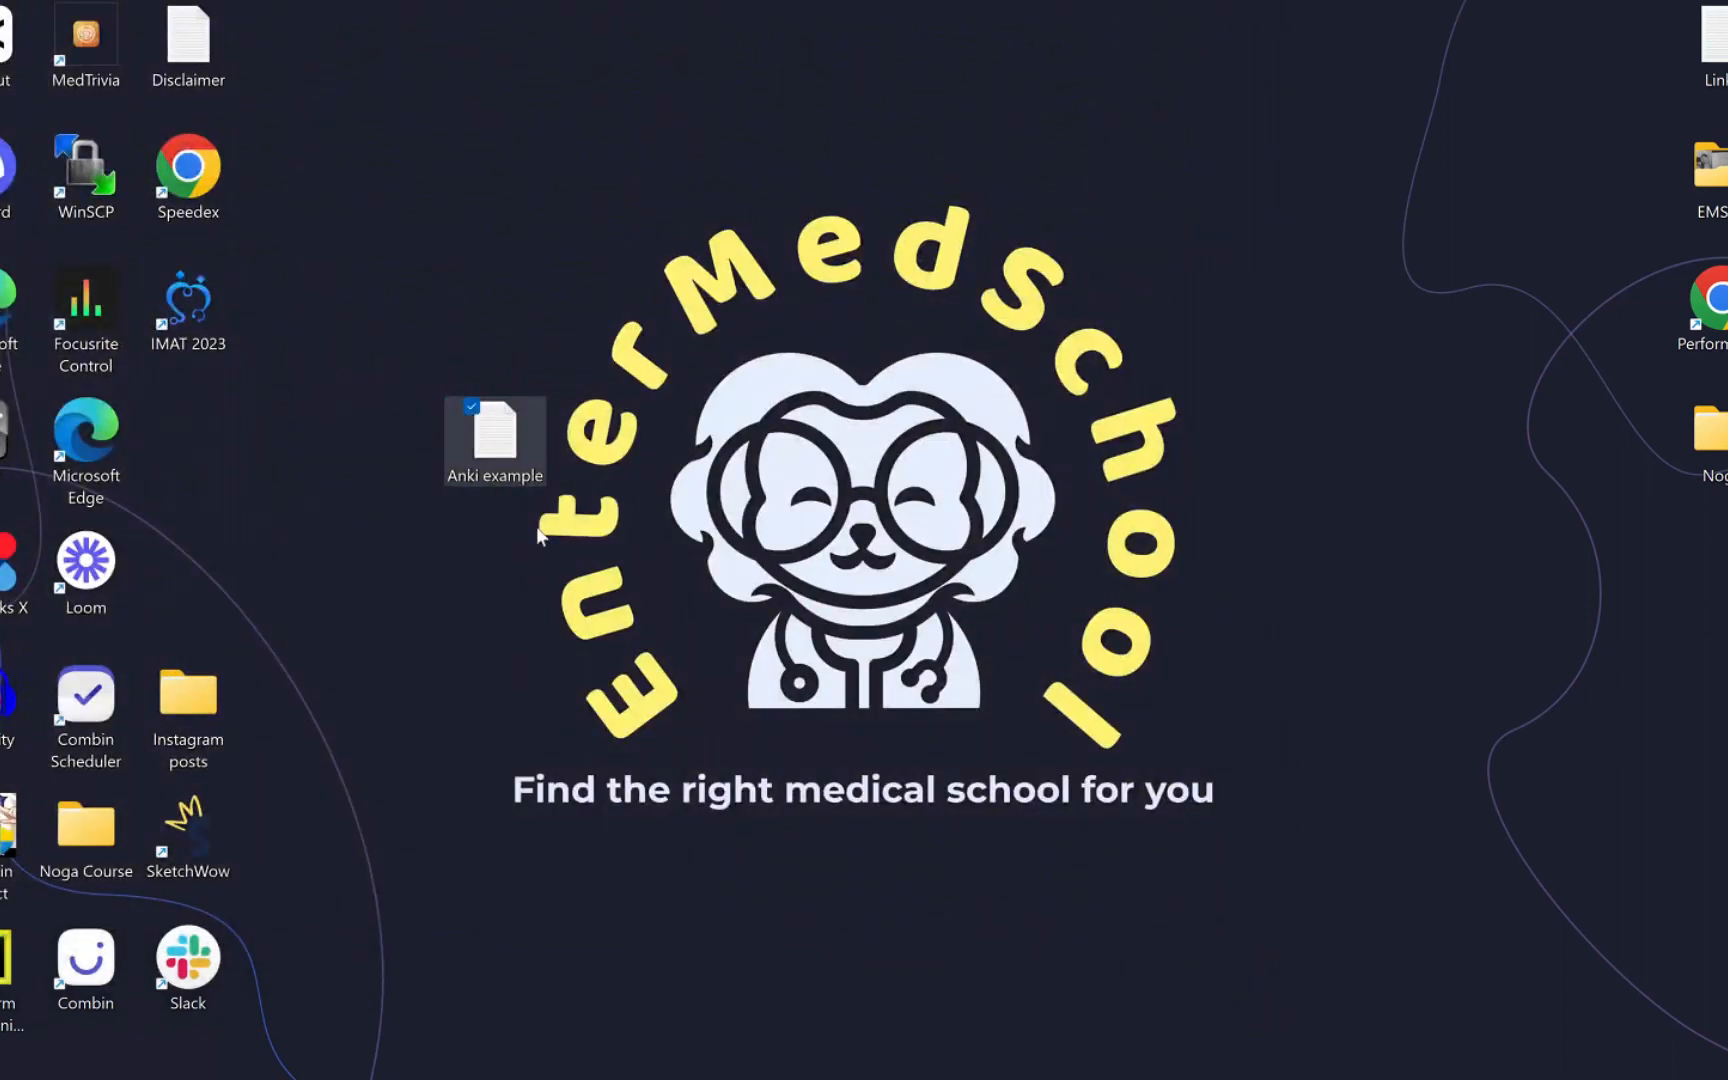
Rename the Anki example text file on the desktop to "Anki example.csv"
{"action": "right_click", "coordinate": [507, 412]}
{"action": "left_click", "coordinate": [629, 458]}
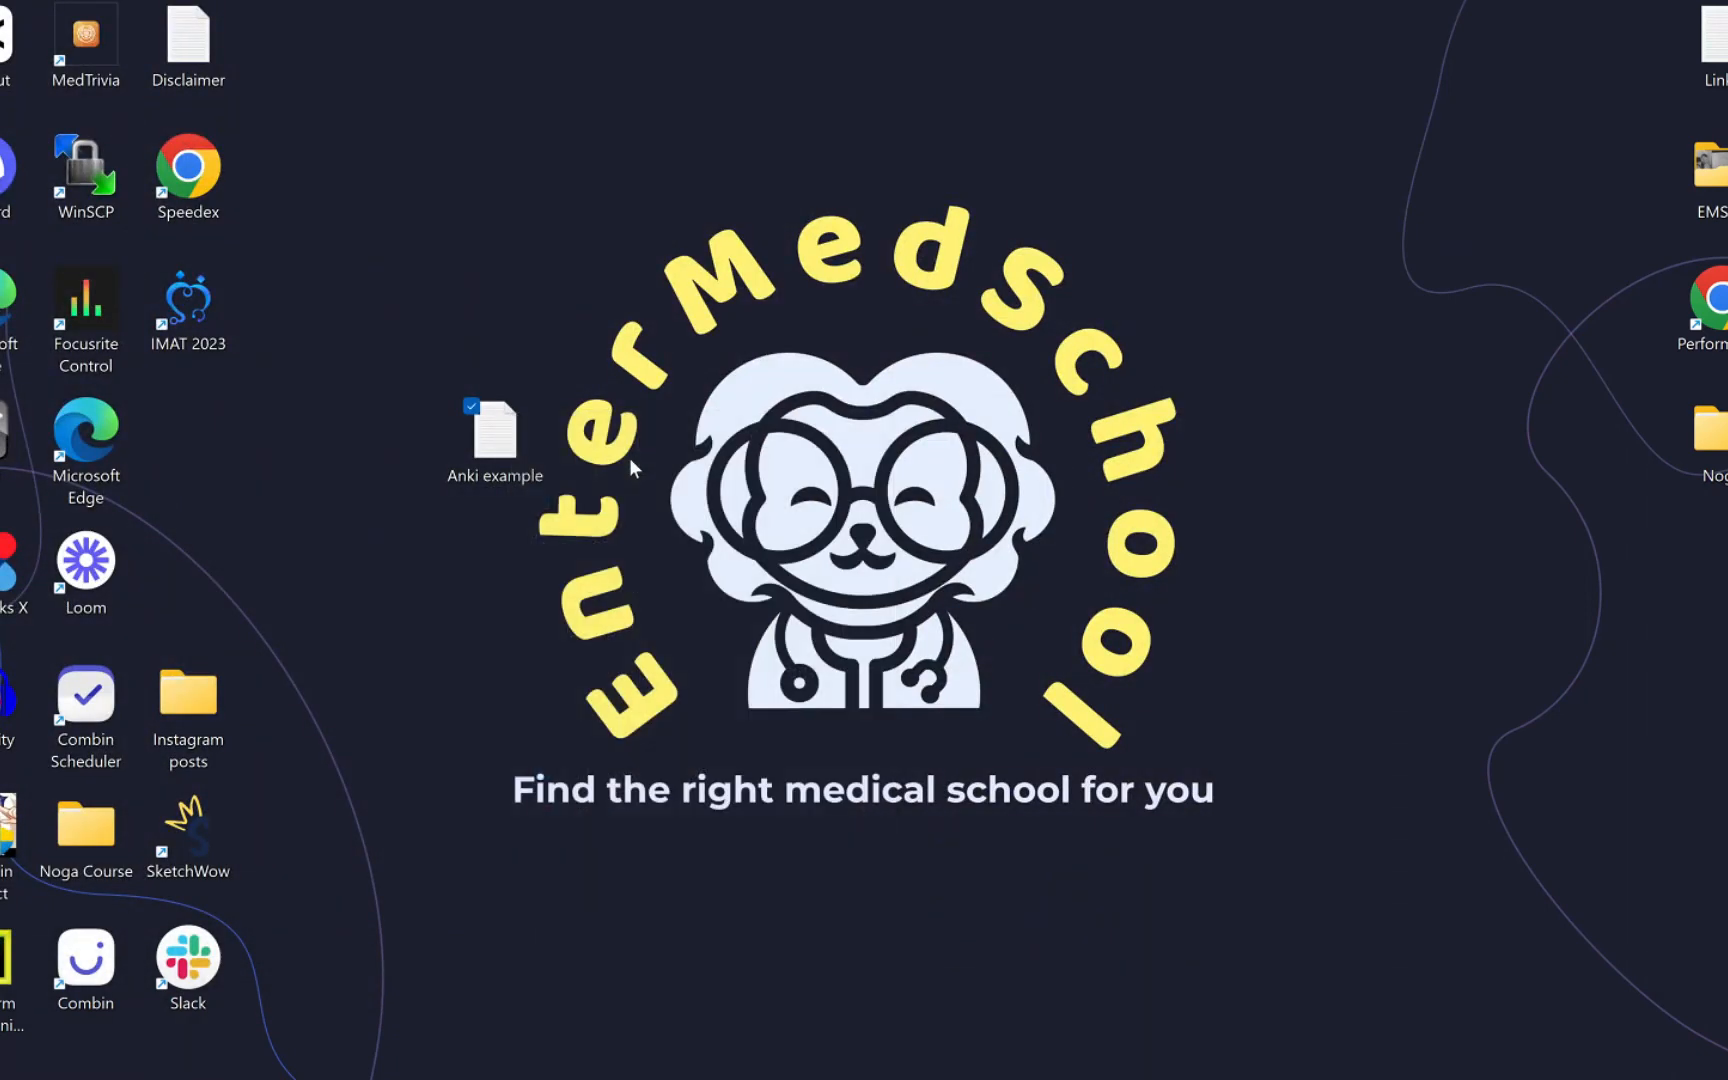
{"action": "key", "text": "End"}
{"action": "type", "text": ".csv"}
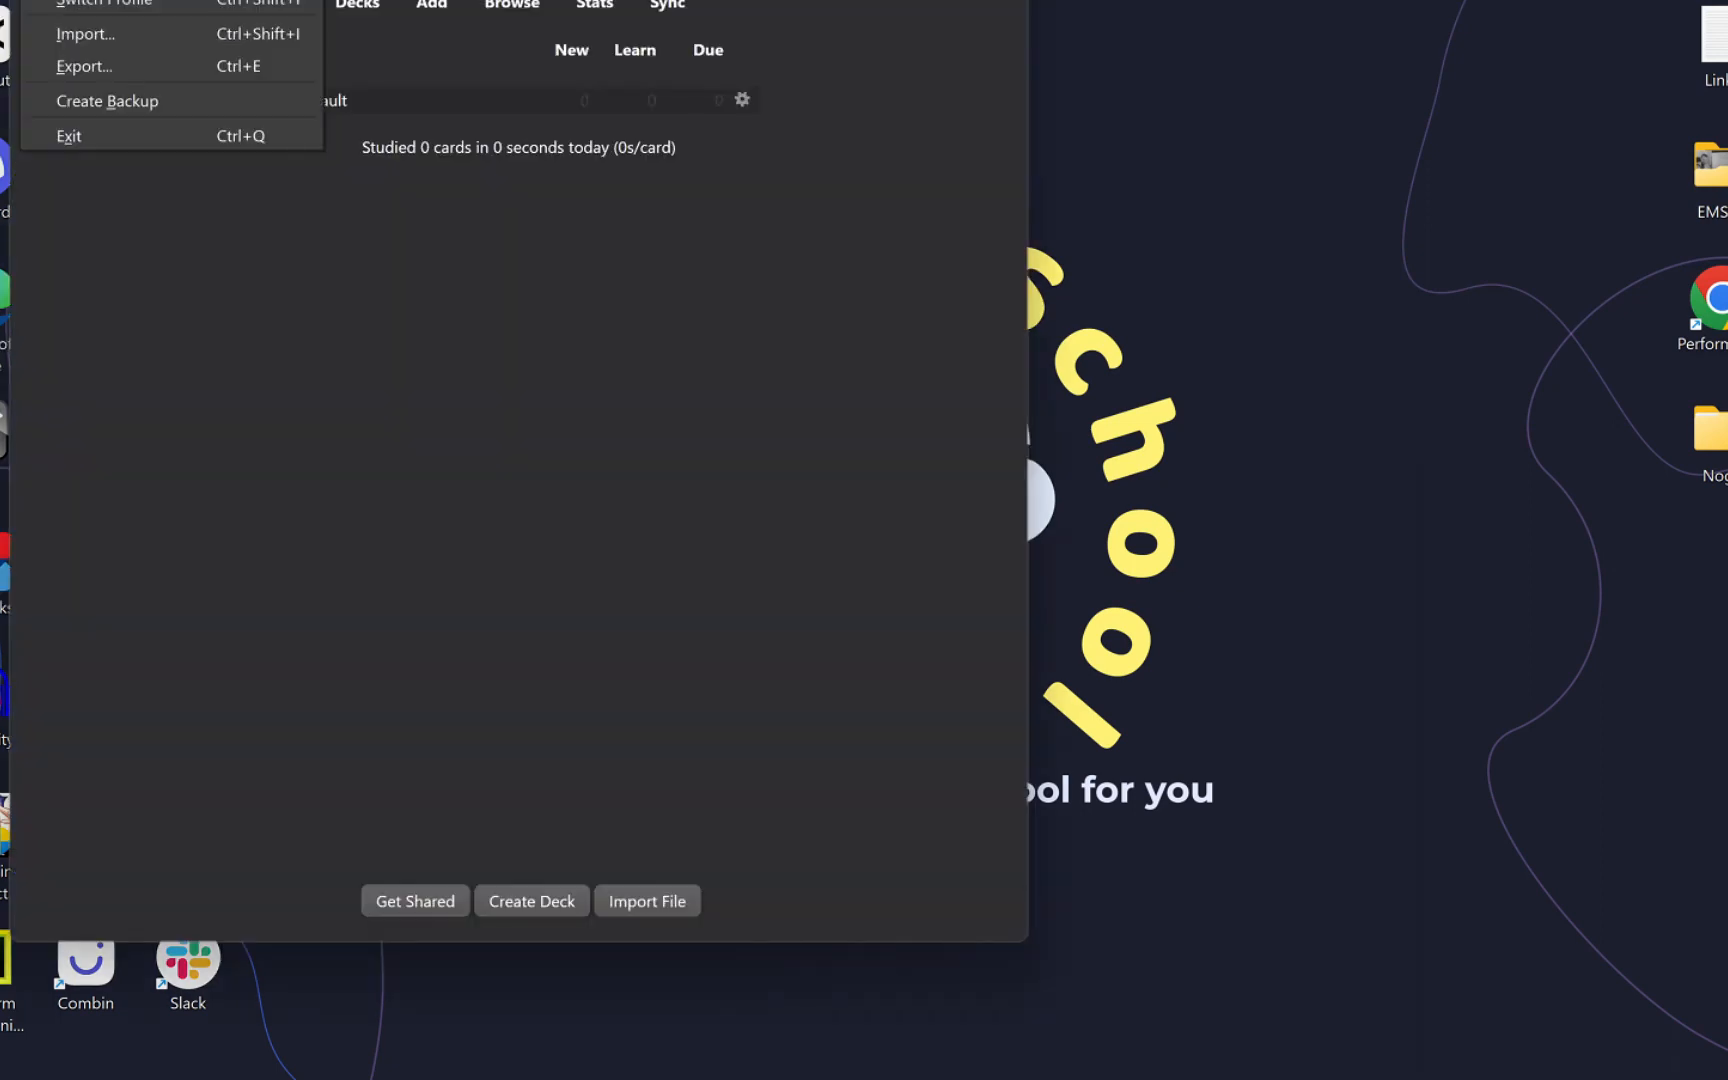
Switch to Anki and load Anki example.csv from the desktop for import, with Default as the target deck
{"action": "left_click", "coordinate": [70, 33]}
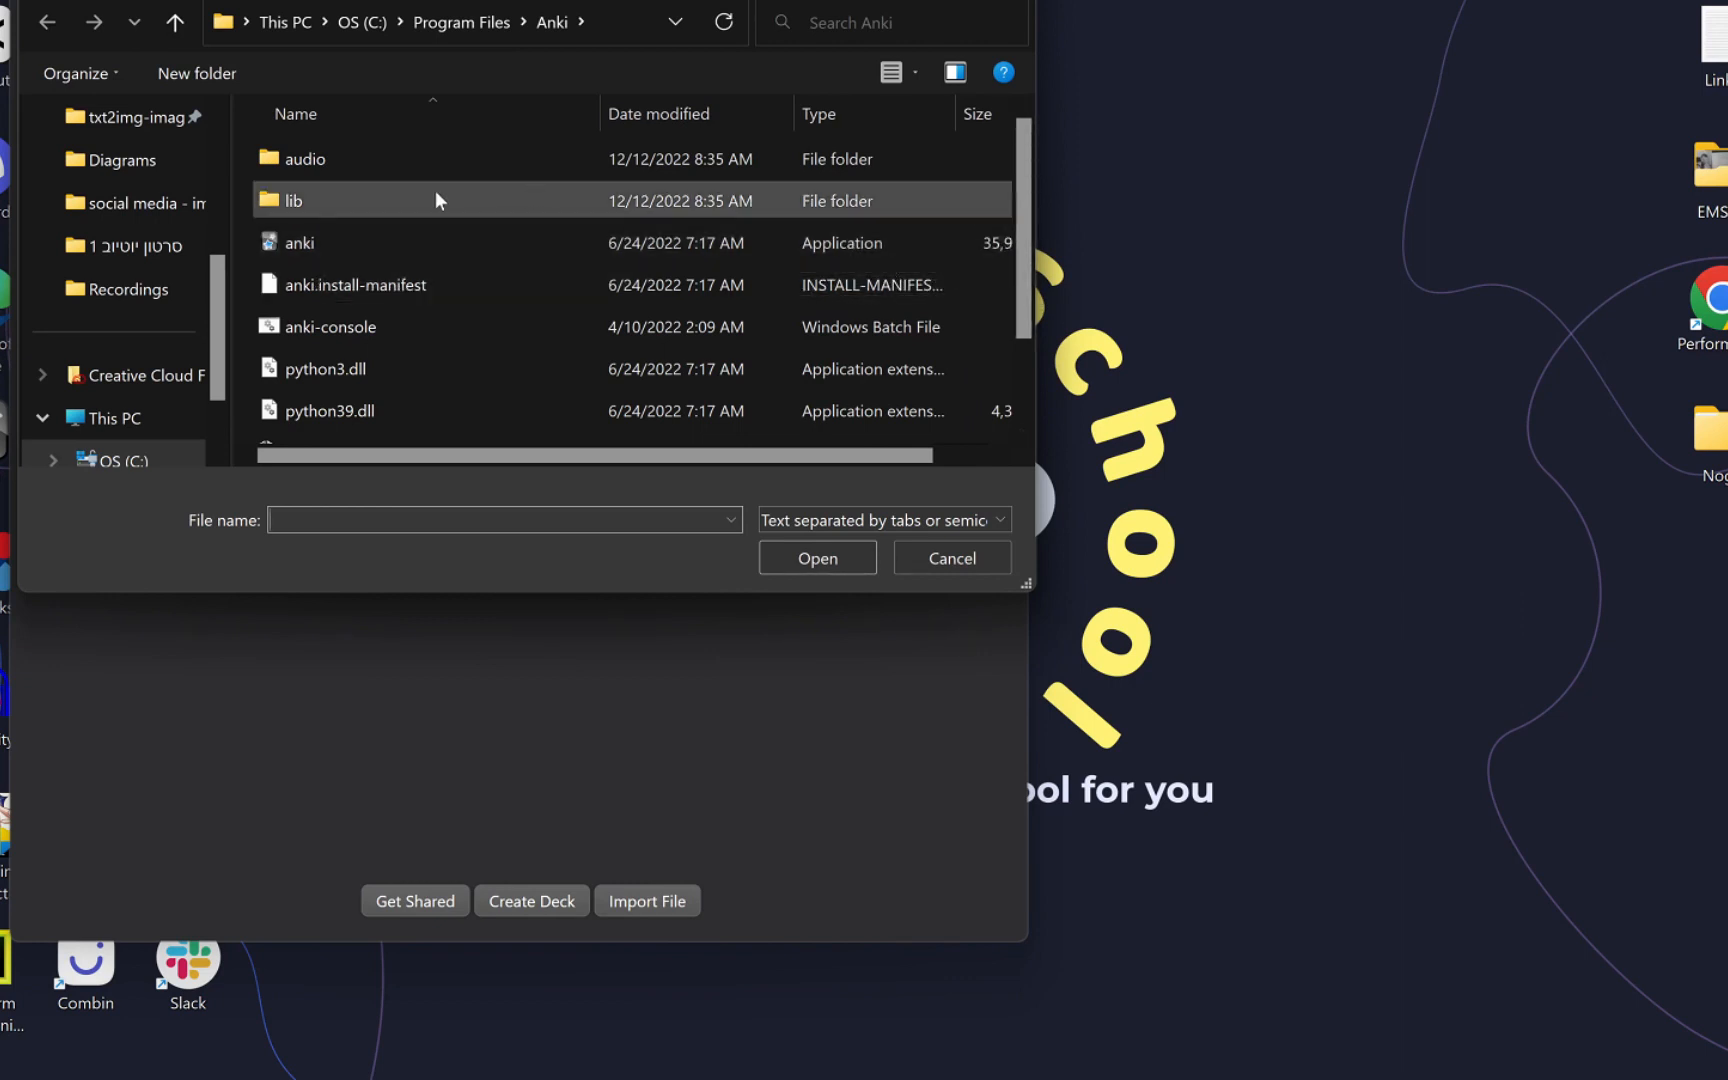
{"action": "scroll", "coordinate": [112, 218], "scroll_direction": "up", "scroll_amount": 4}
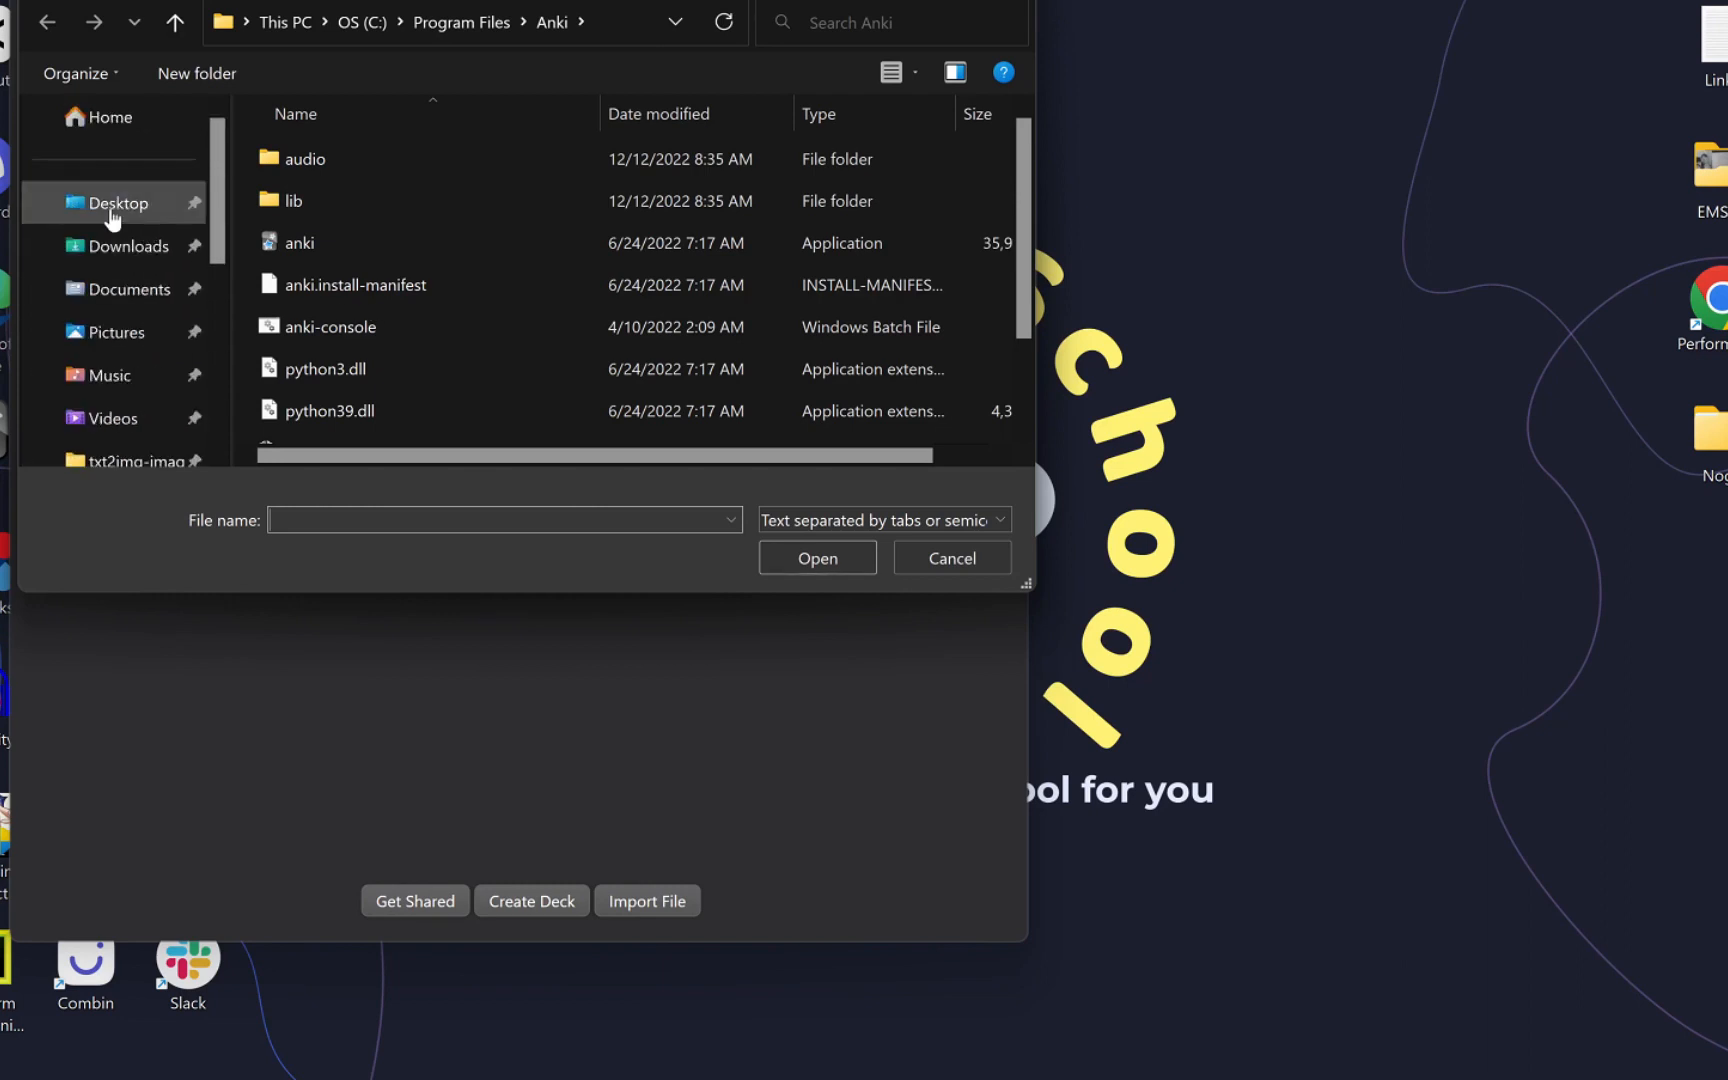
{"action": "left_click", "coordinate": [112, 205]}
{"action": "scroll", "coordinate": [700, 356], "scroll_direction": "down", "scroll_amount": 5}
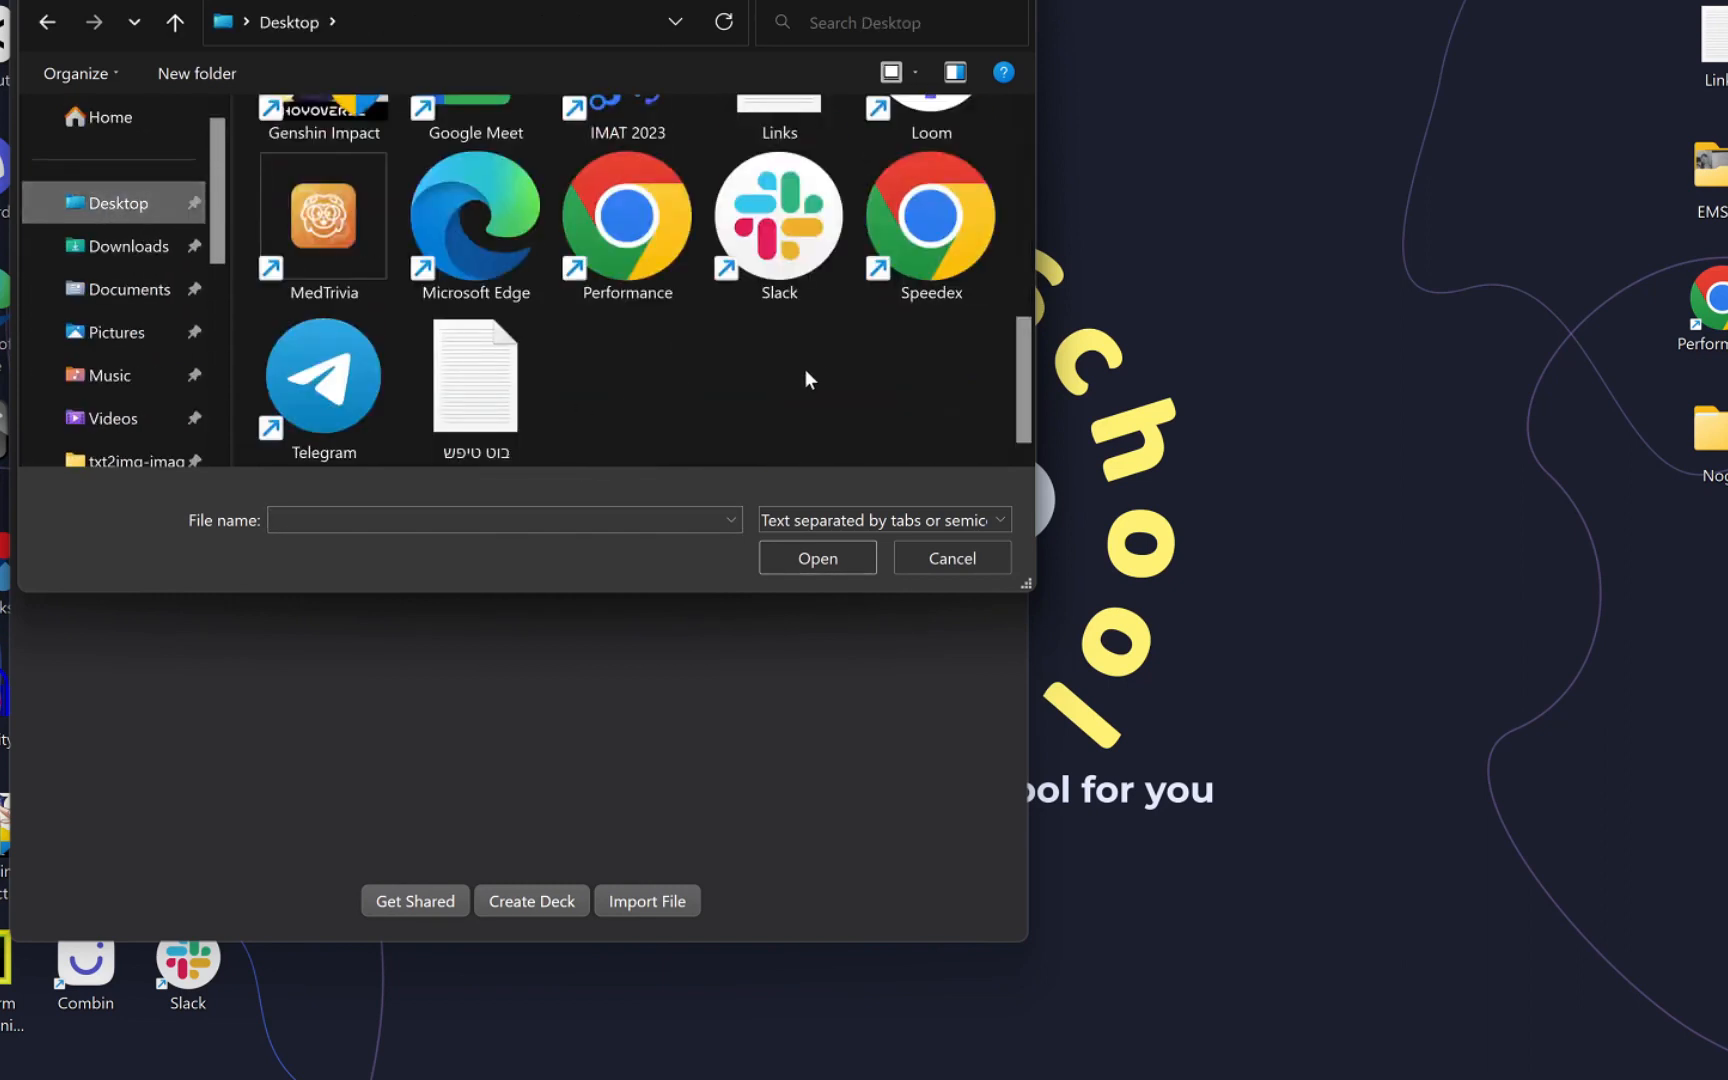
{"action": "scroll", "coordinate": [821, 369], "scroll_direction": "up", "scroll_amount": 1}
{"action": "scroll", "coordinate": [771, 224], "scroll_direction": "up", "scroll_amount": 3}
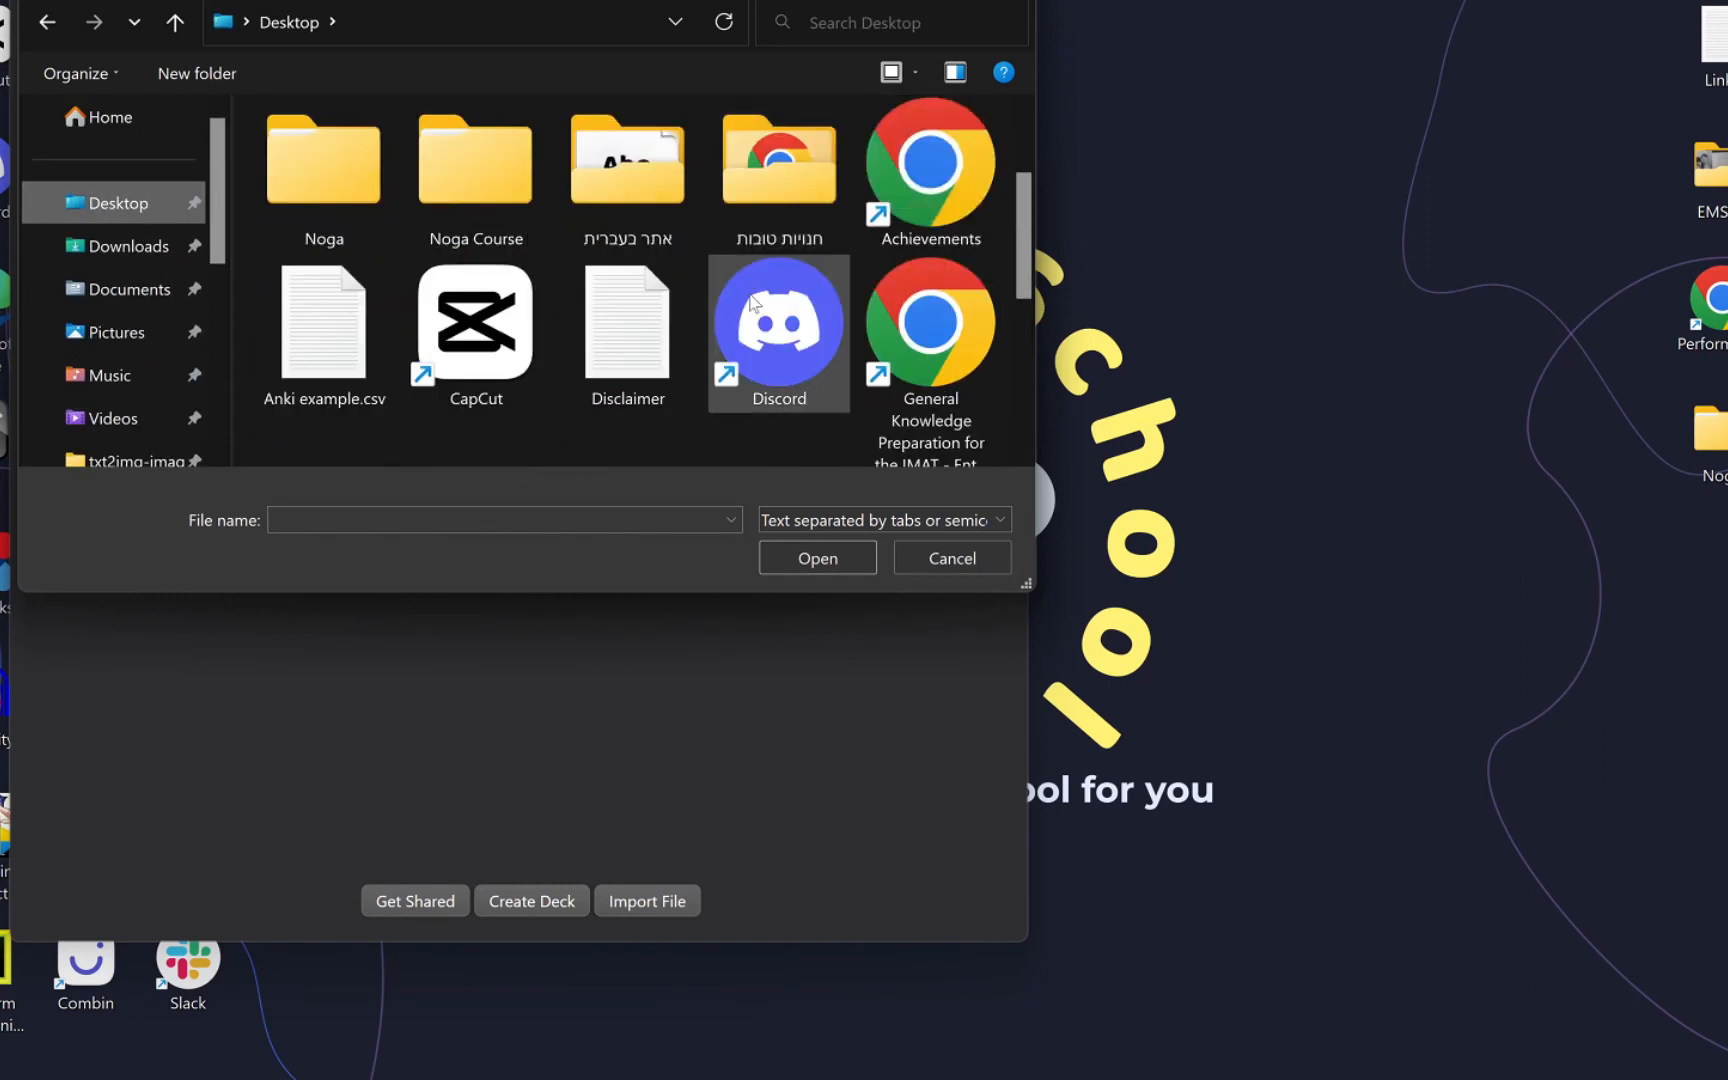
{"action": "left_click", "coordinate": [318, 335]}
{"action": "left_click", "coordinate": [818, 558]}
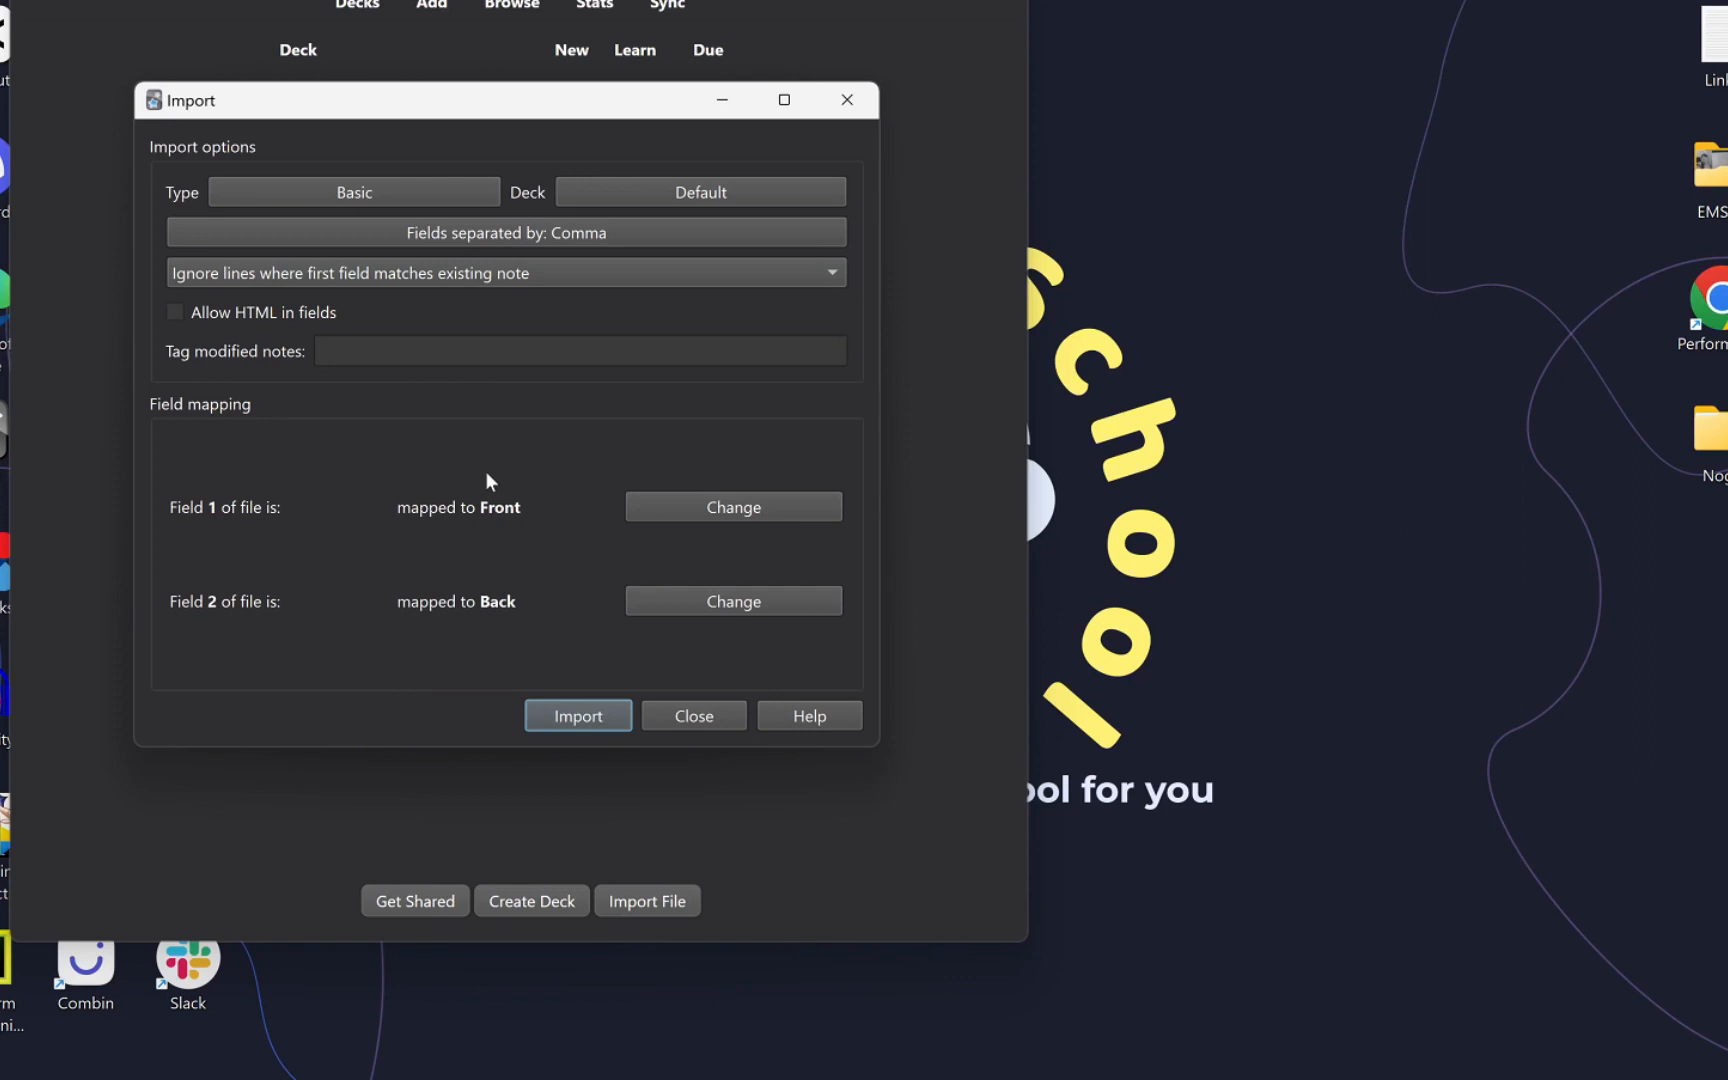
{"action": "left_click", "coordinate": [647, 196]}
{"action": "left_click", "coordinate": [559, 597]}
Switch to the ChatGPT conversation and ask it to add a third column that always contains the word "aquaporins"
{"action": "mouse_move", "coordinate": [742, 1078]}
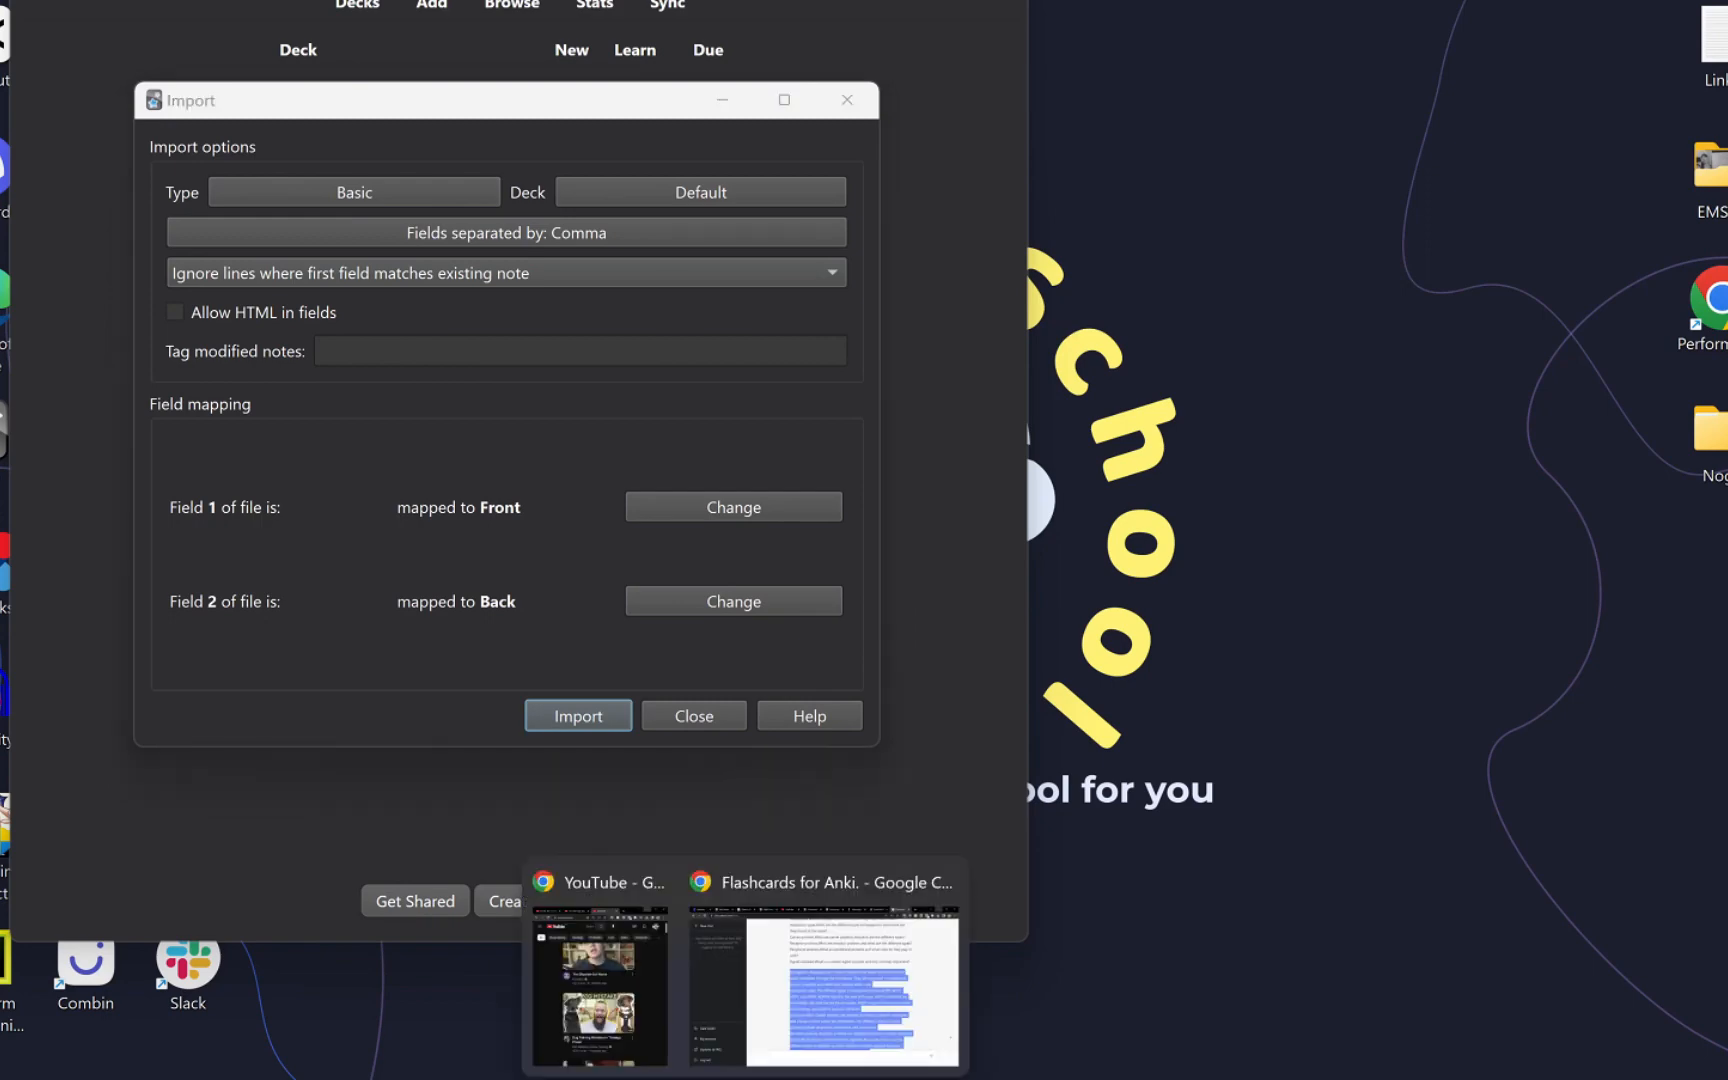
{"action": "left_click", "coordinate": [841, 1022]}
{"action": "scroll", "coordinate": [836, 890], "scroll_direction": "down", "scroll_amount": 5}
{"action": "left_click", "coordinate": [699, 1045]}
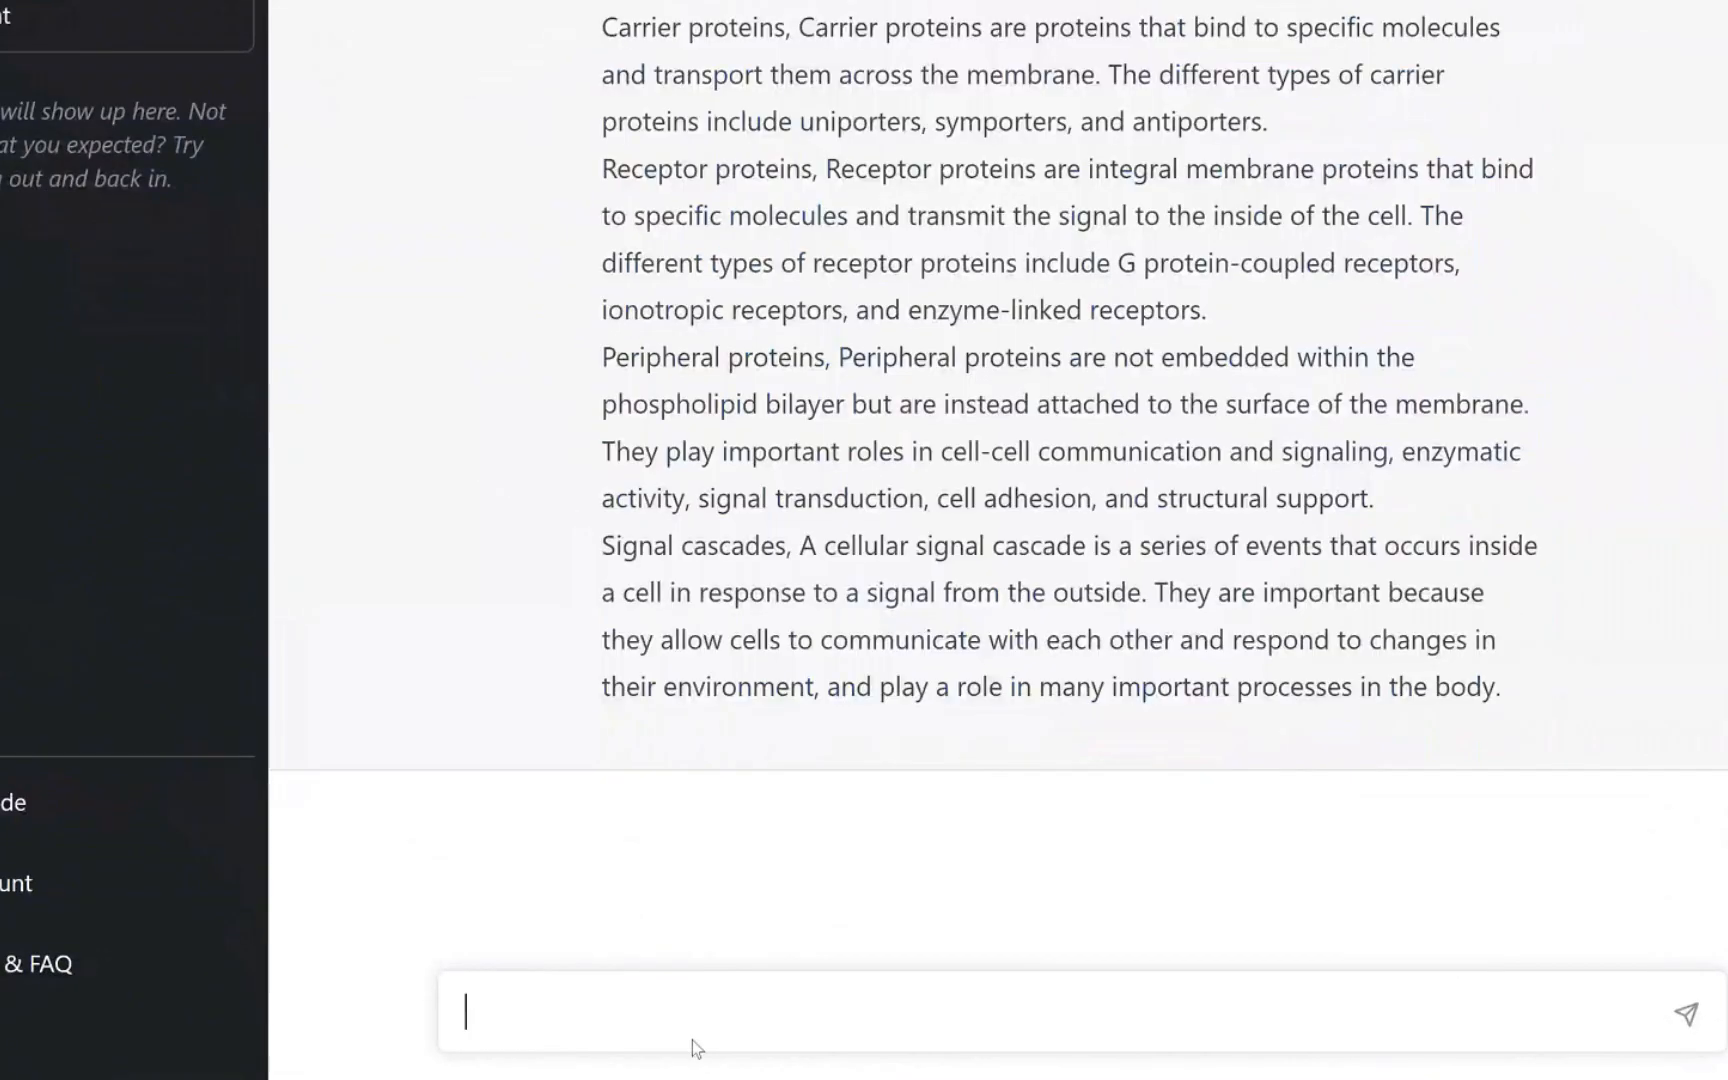
{"action": "type", "text": "Hey, can you add a"}
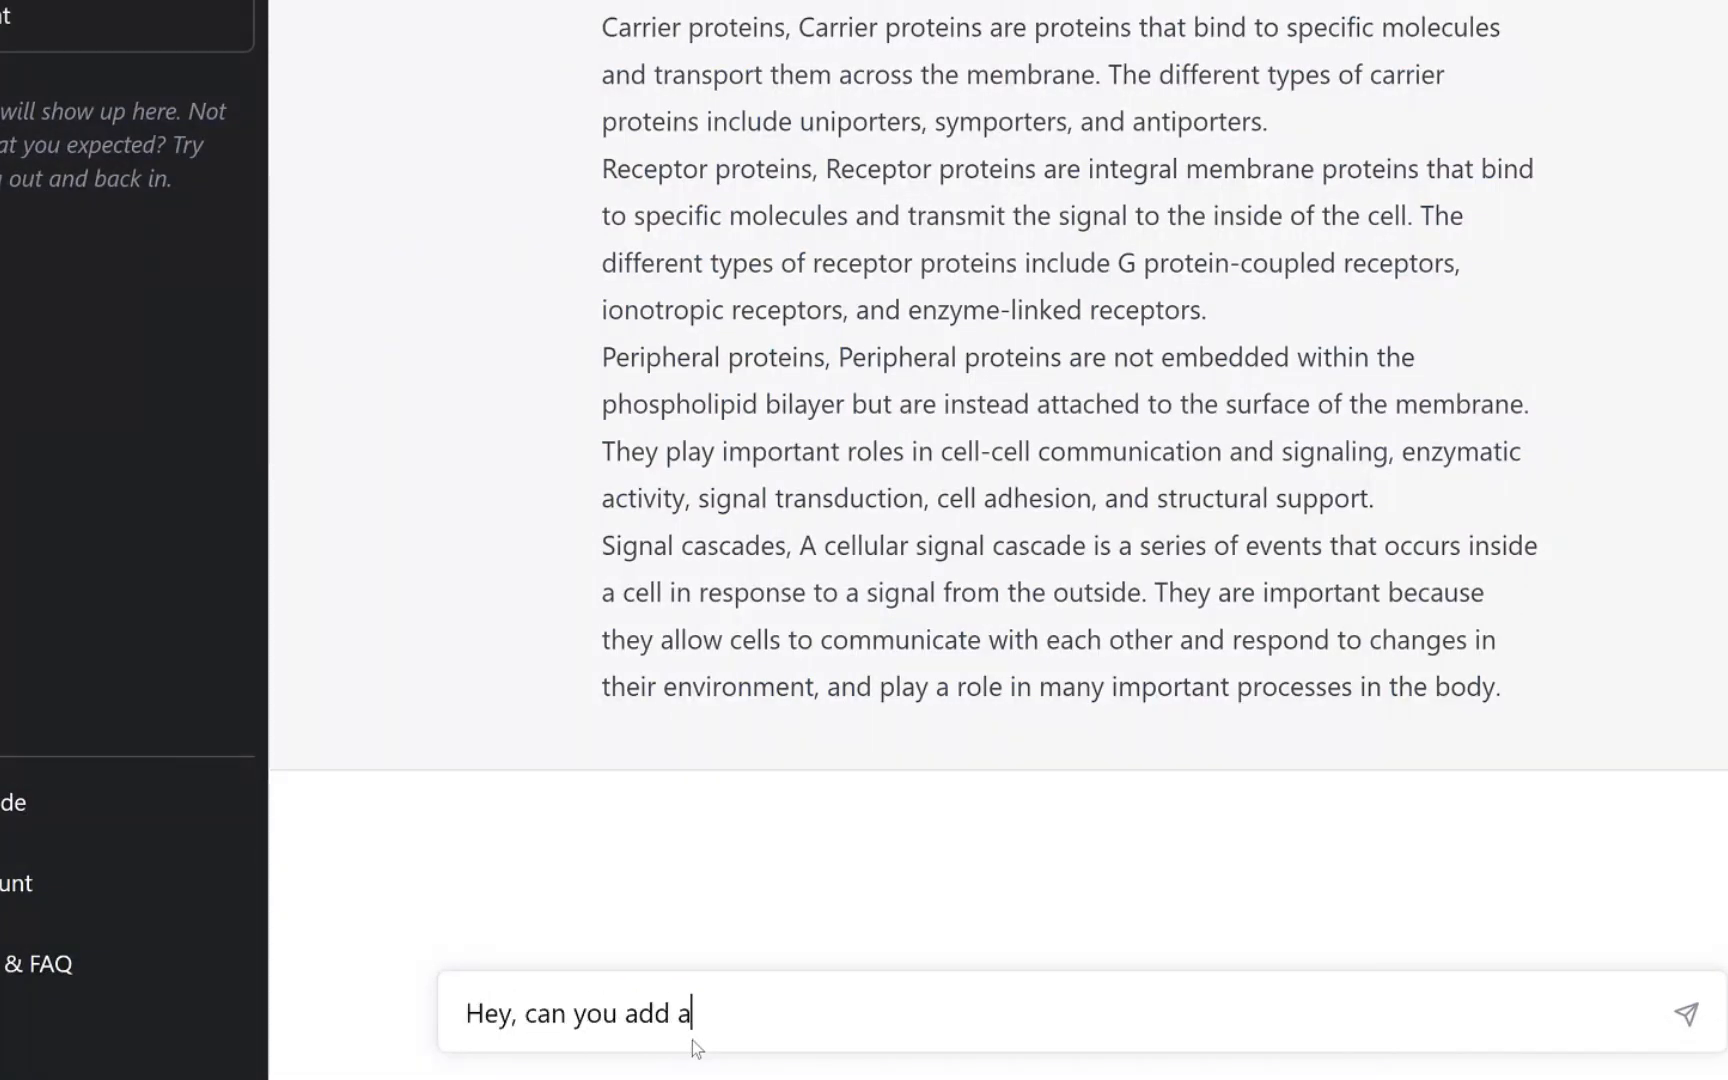
{"action": "type", "text": " third coloumn"}
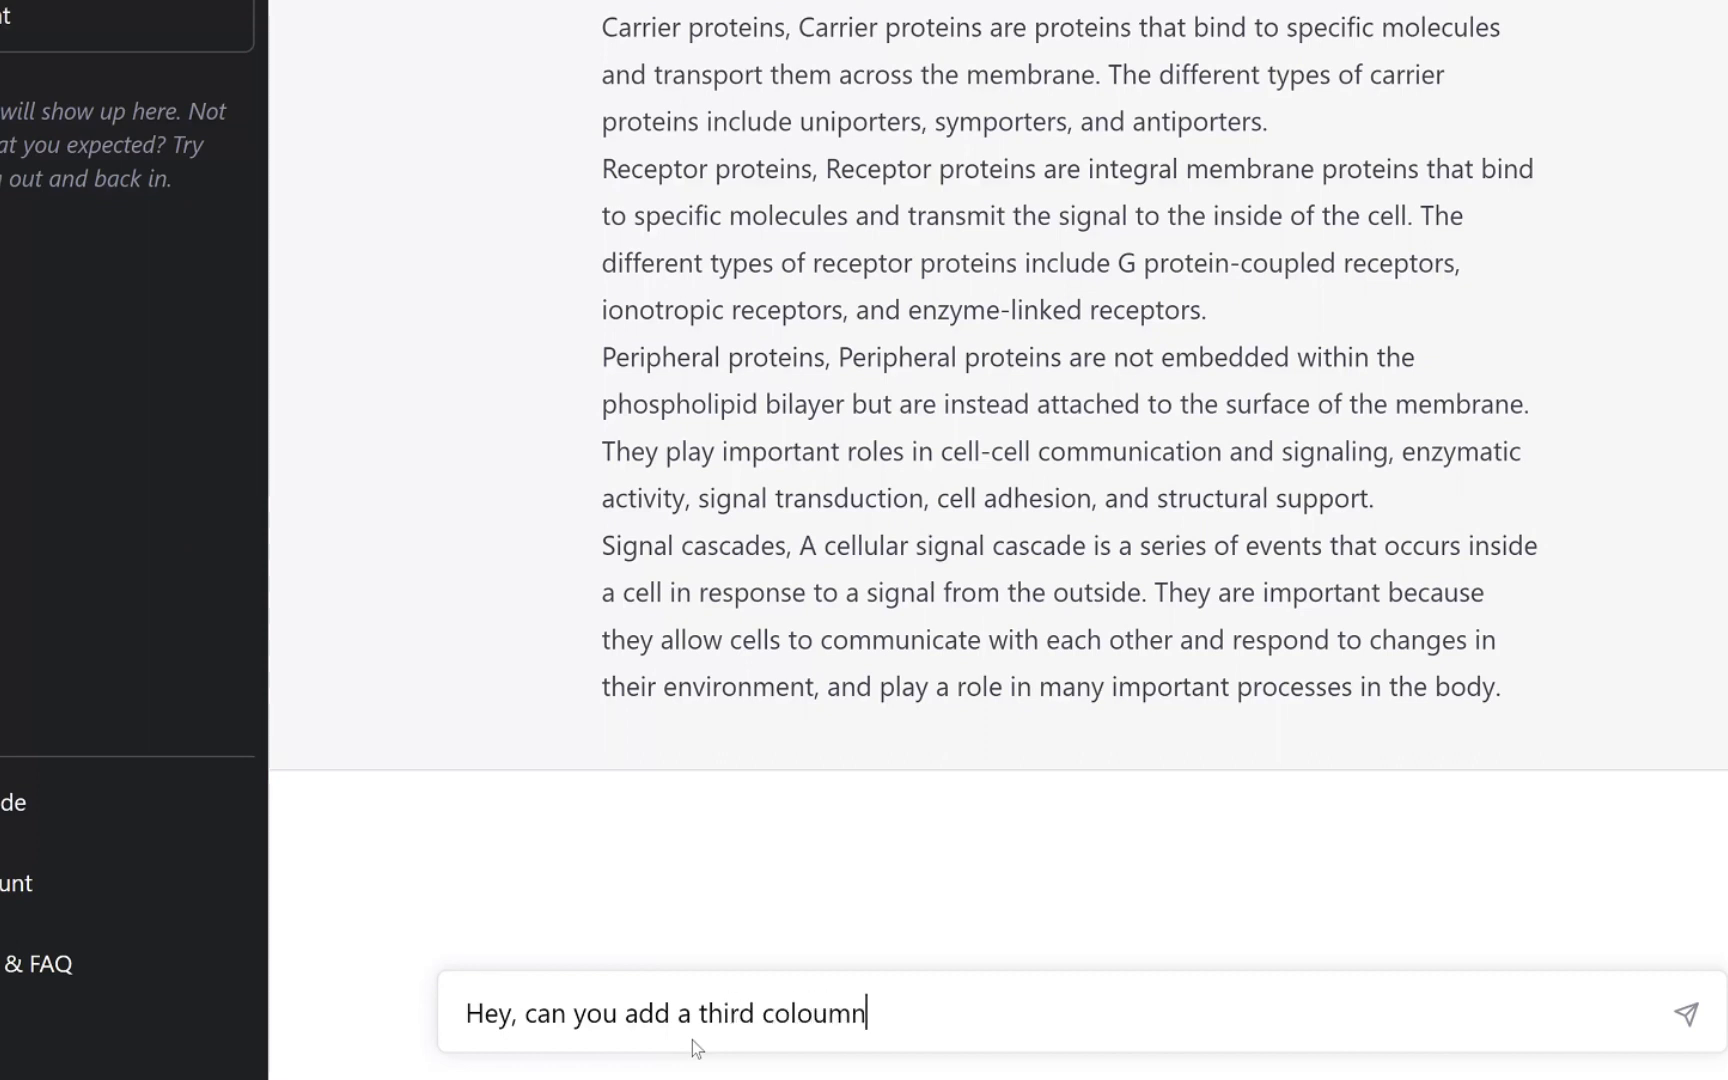
{"action": "key", "text": "BackSpace"}
{"action": "type", "text": ","}
{"action": "key", "text": "BackSpace"}
{"action": "key", "text": "BackSpace"}
{"action": "type", "text": "?>"}
{"action": "key", "text": "BackSpace"}
{"action": "key", "text": "BackSpace"}
{"action": "type", "text": "every thied c"}
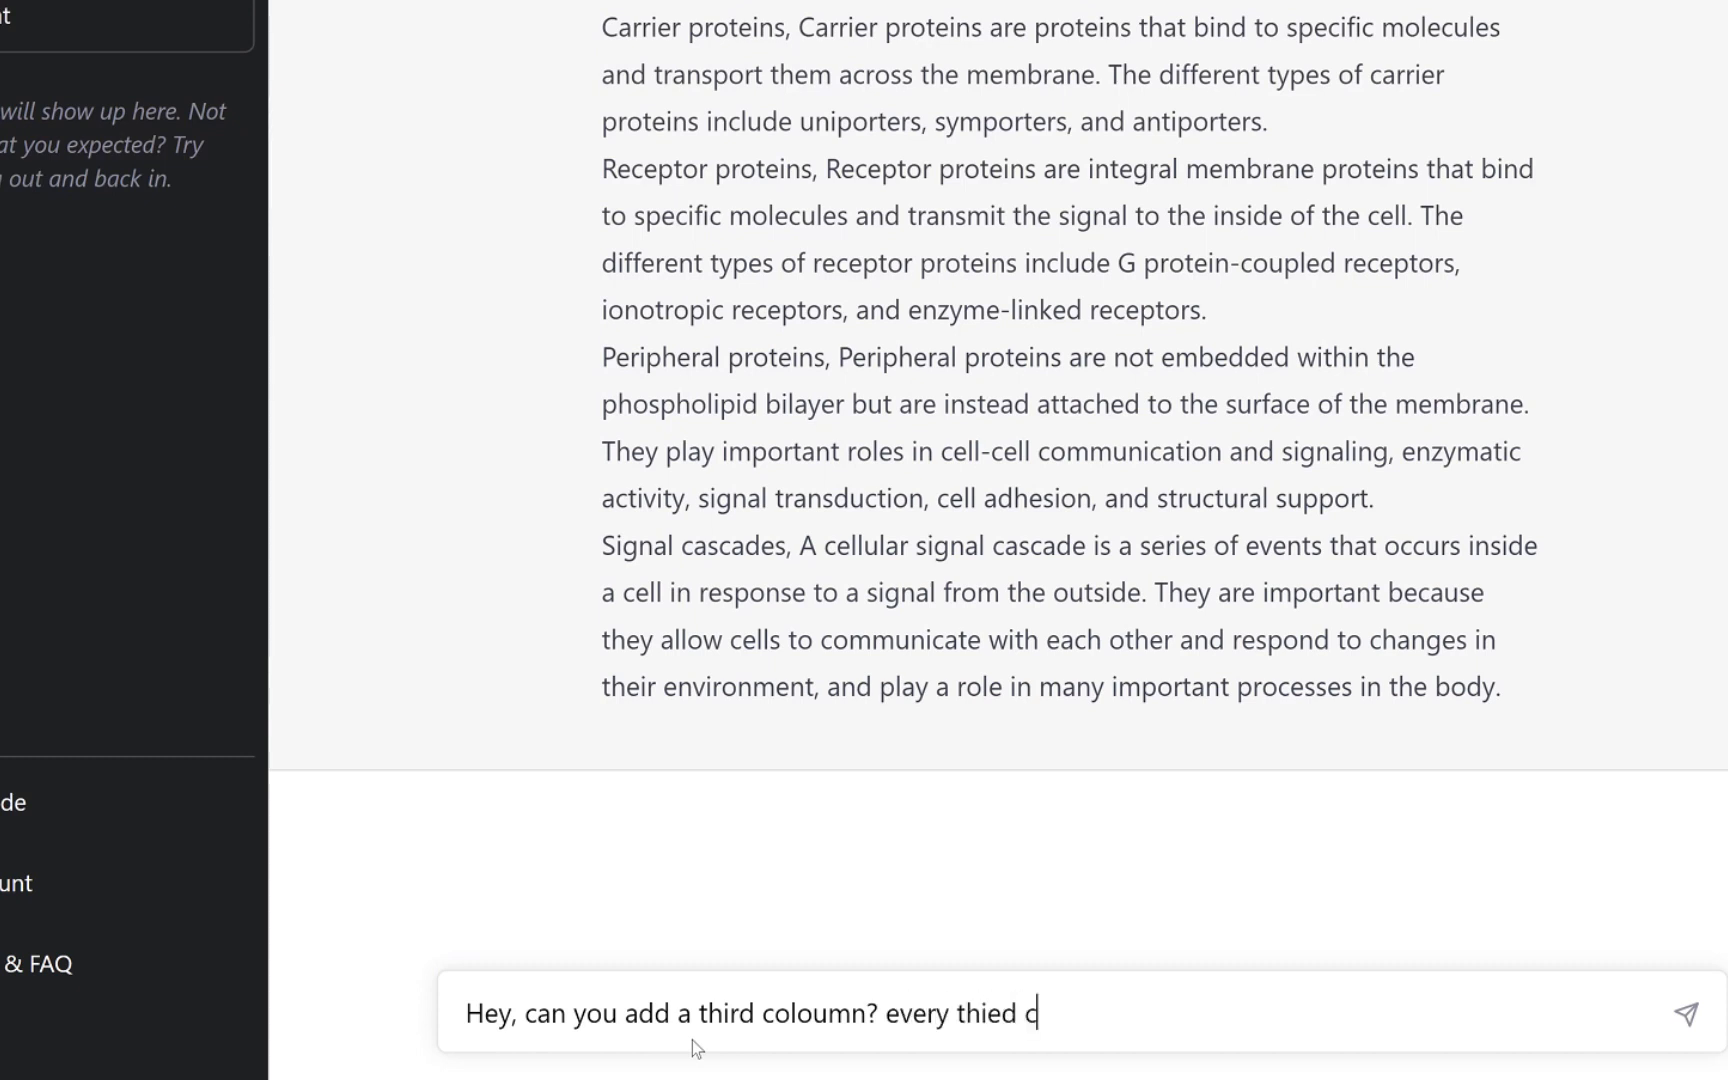
{"action": "type", "text": "oloumn should have"}
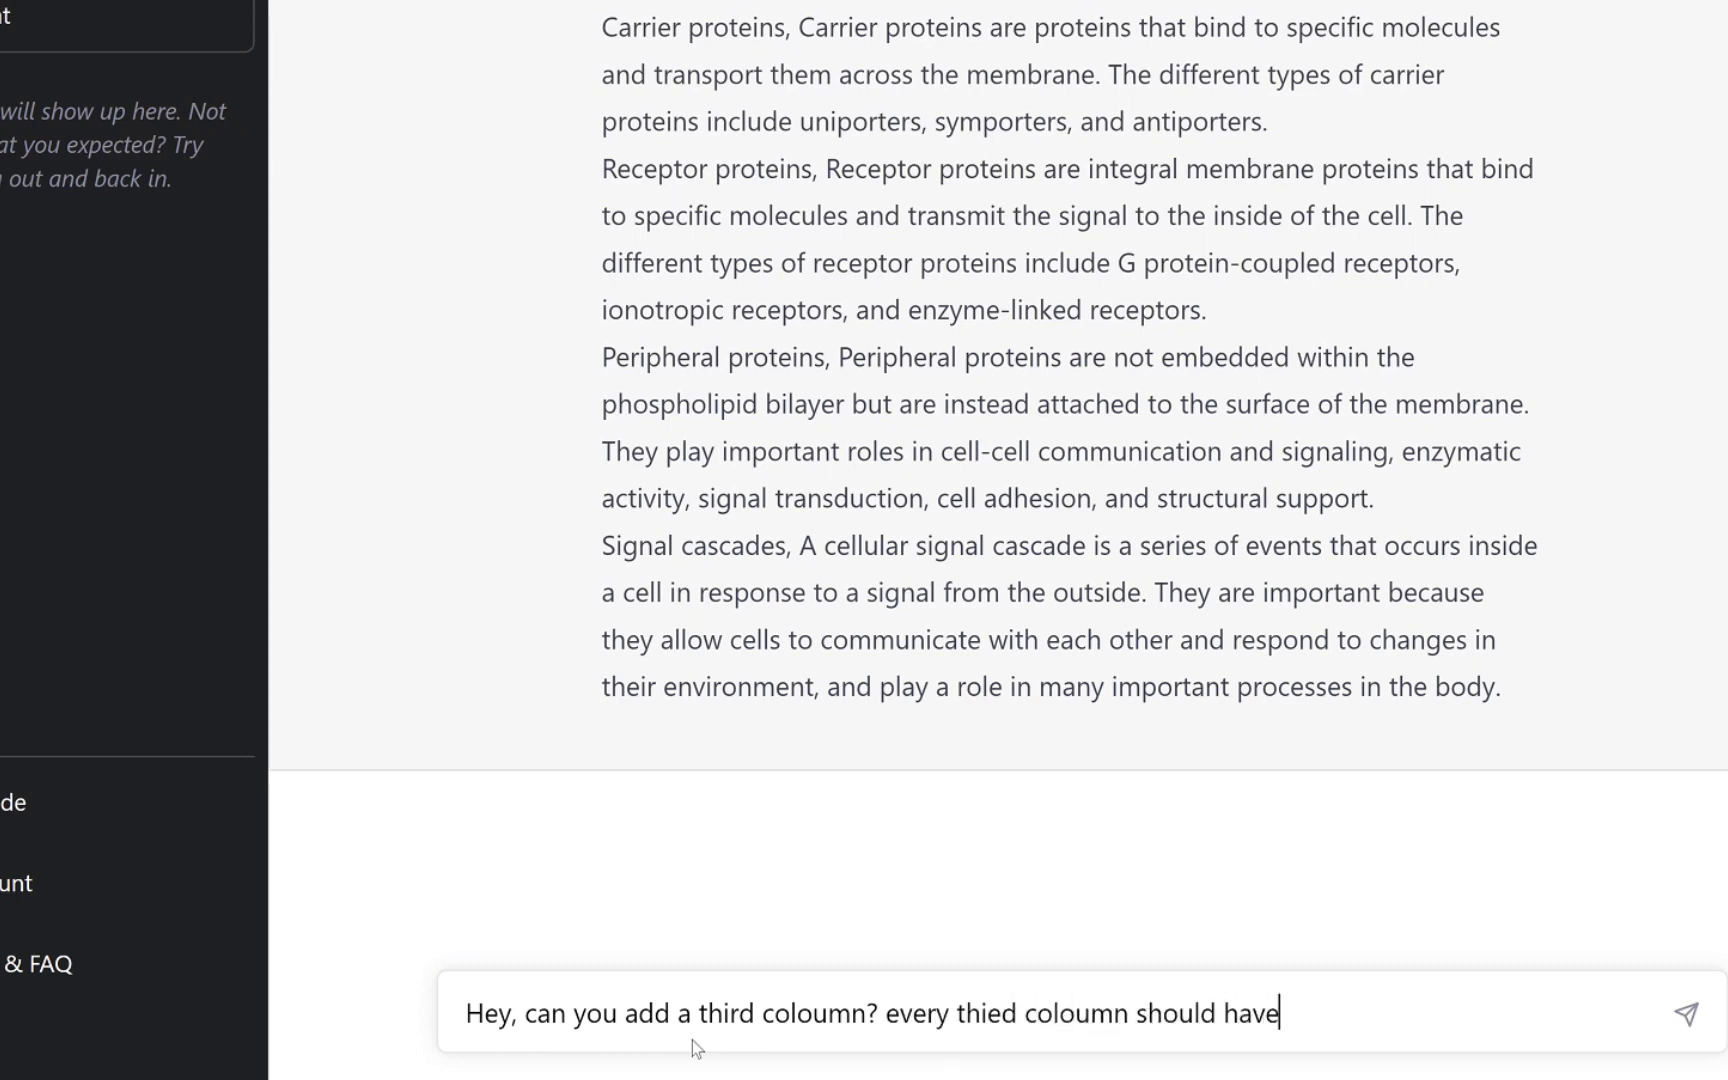
{"action": "type", "text": " the word \""}
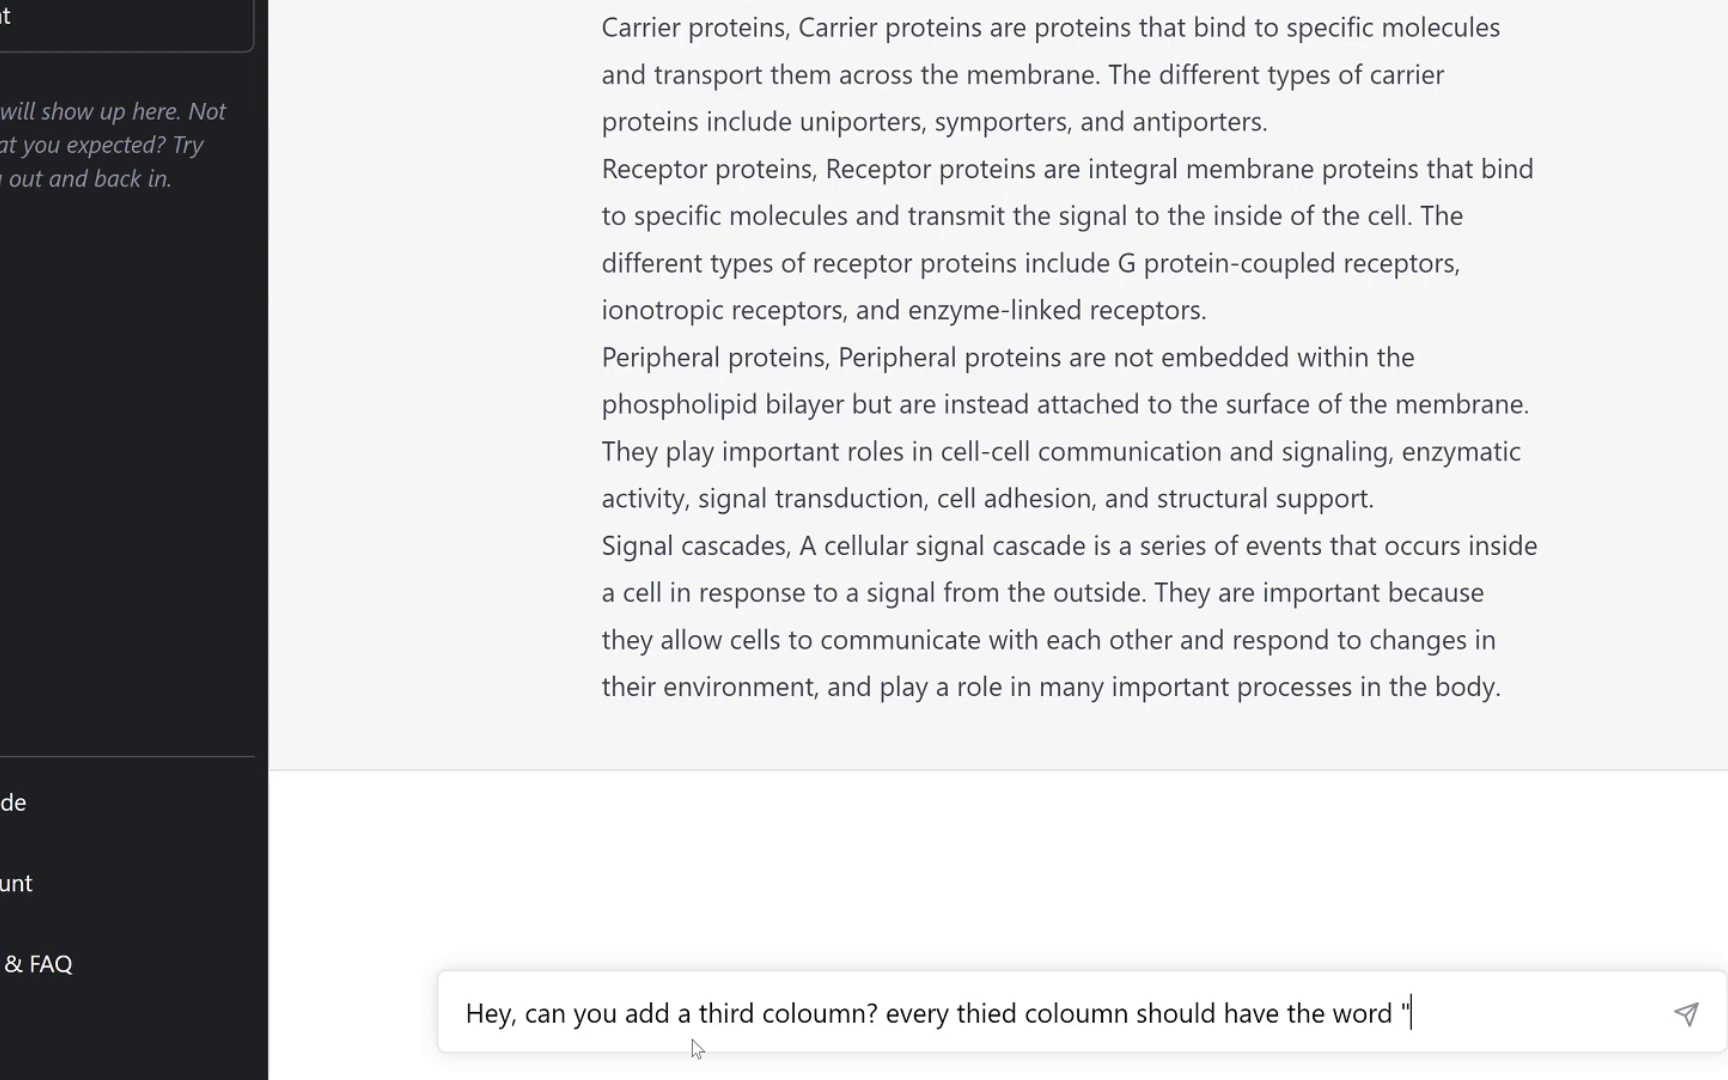
{"action": "type", "text": "aquaporins"}
{"action": "type", "text": "\""}
{"action": "key", "text": "Return"}
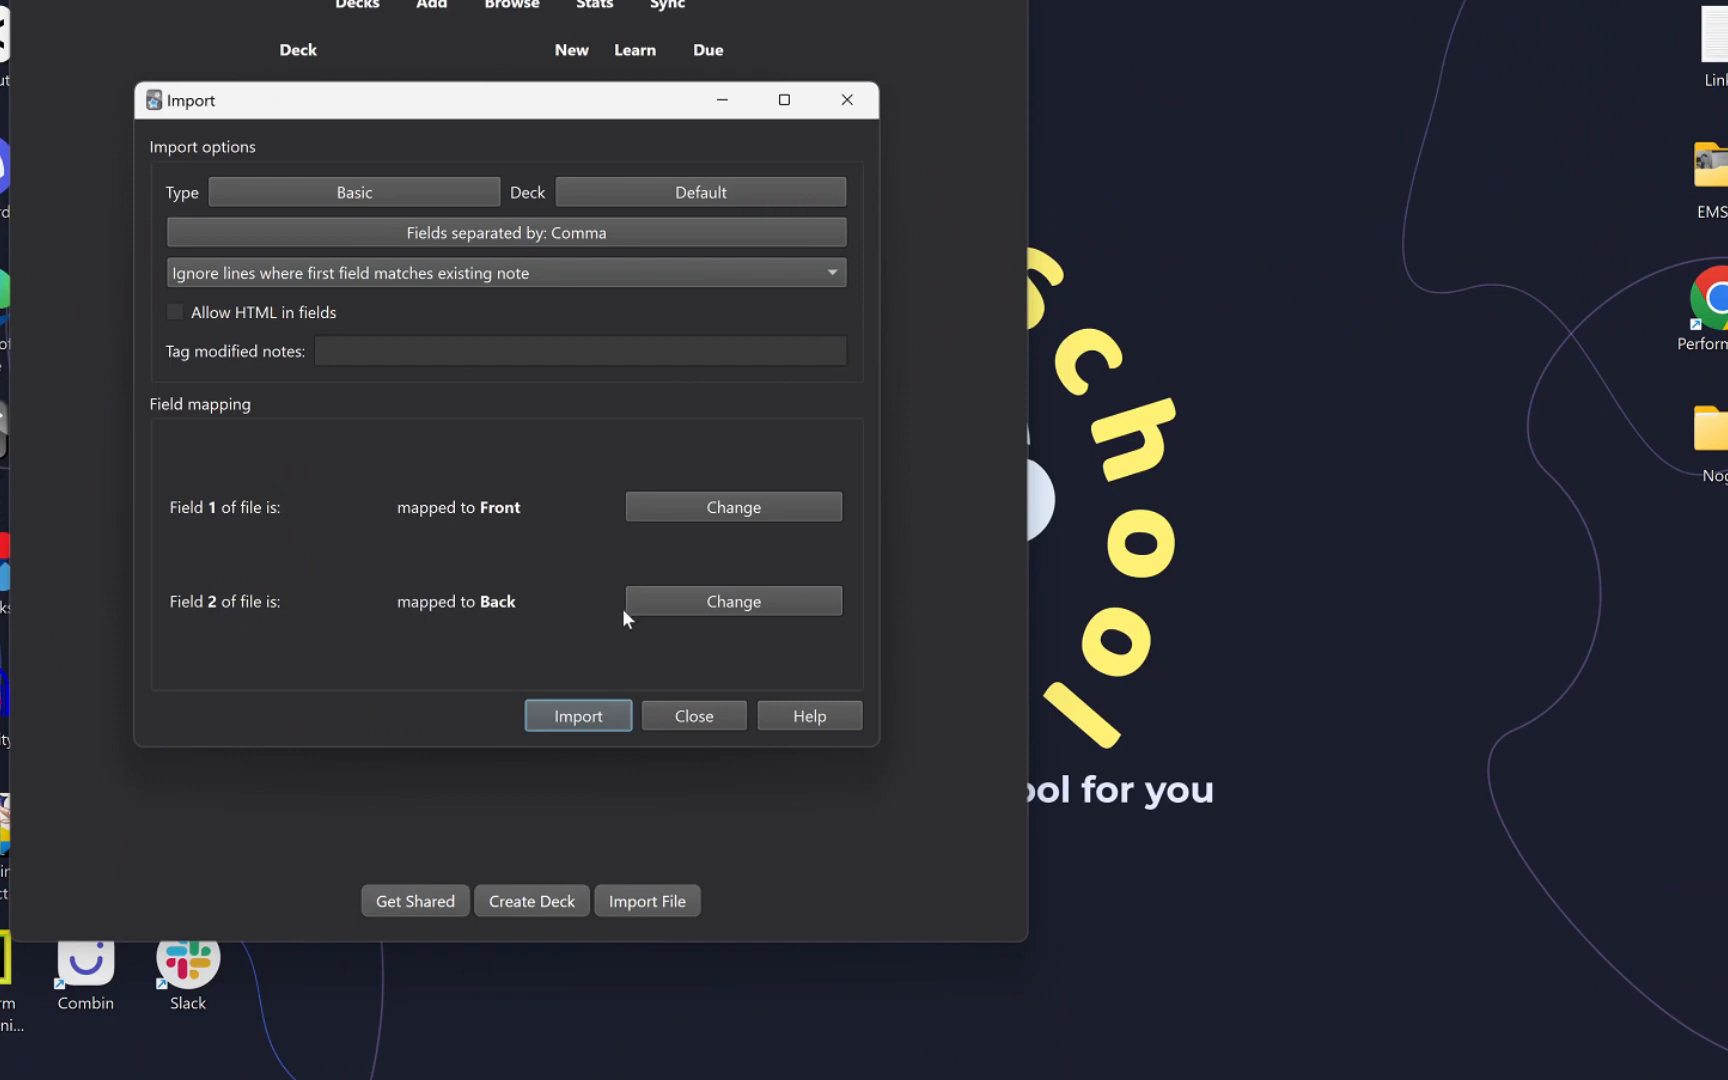
Back in Anki, import the comma-separated file as Basic notes into the Default deck and close the import report
{"action": "left_click", "coordinate": [562, 716]}
{"action": "left_click", "coordinate": [753, 669]}
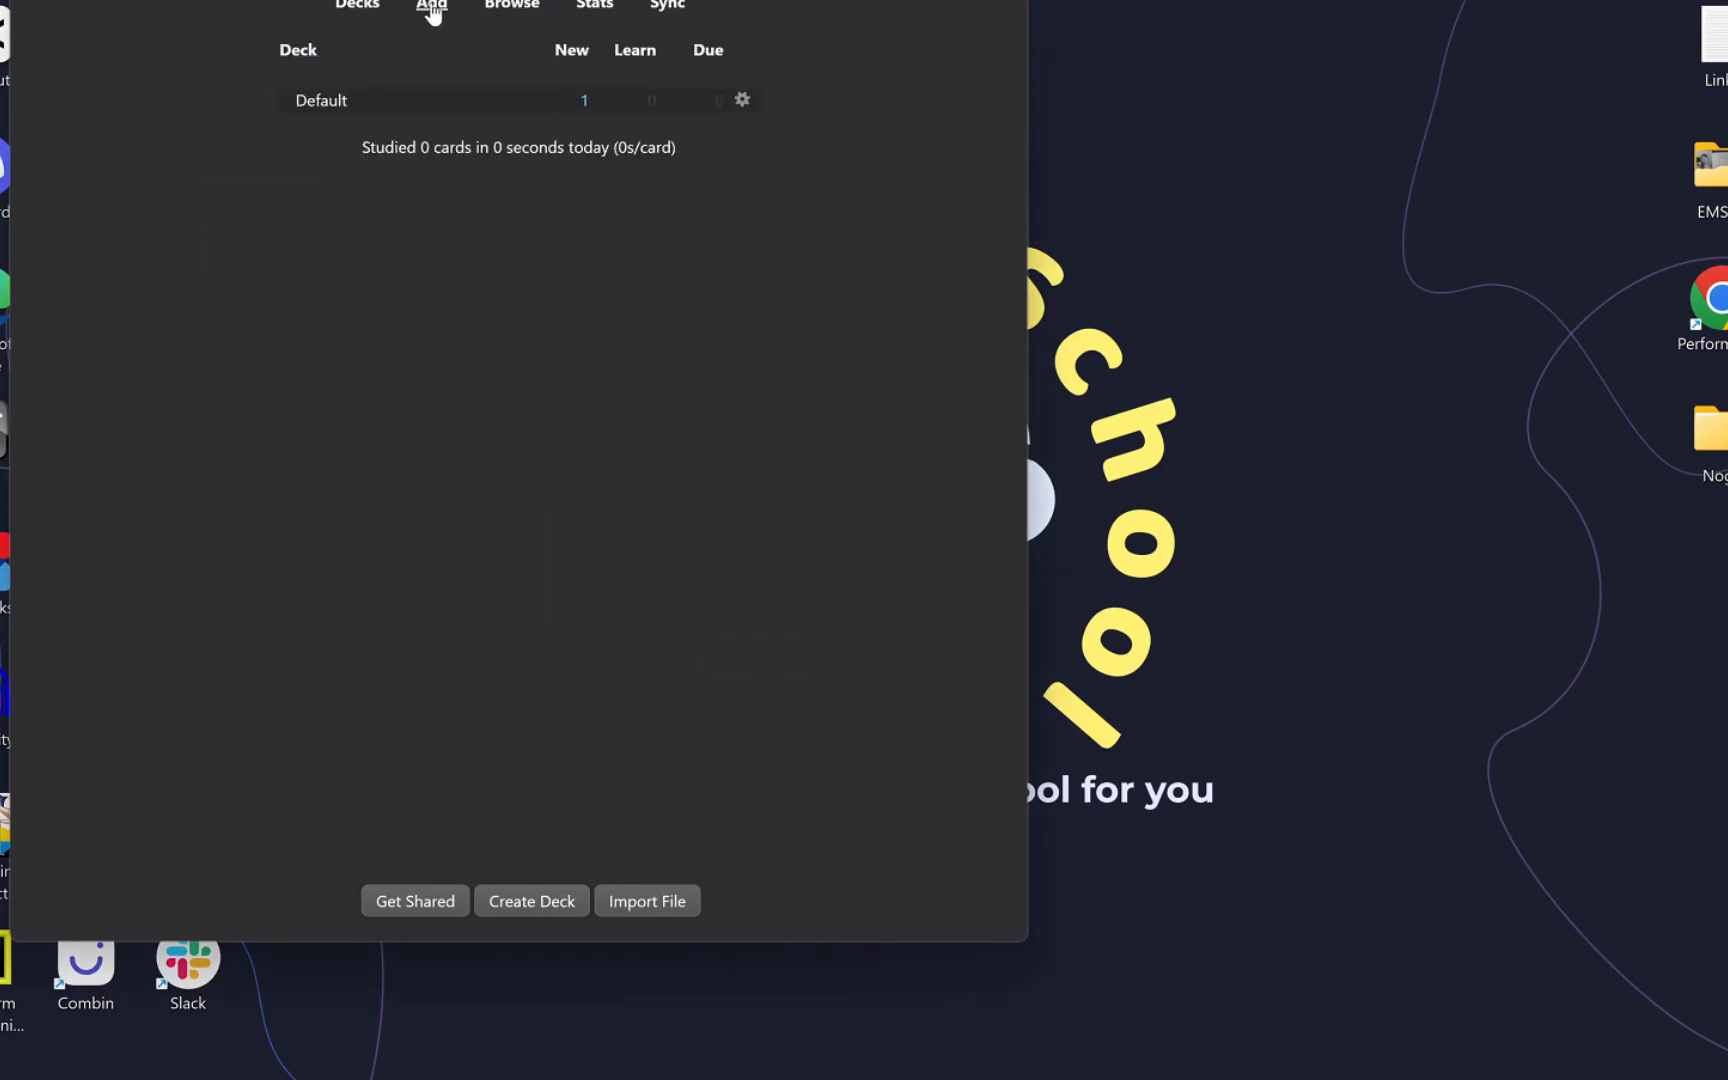
Browse the imported cards, filter them to untagged ones, read the card's back field and close the browser
{"action": "left_click", "coordinate": [509, 6]}
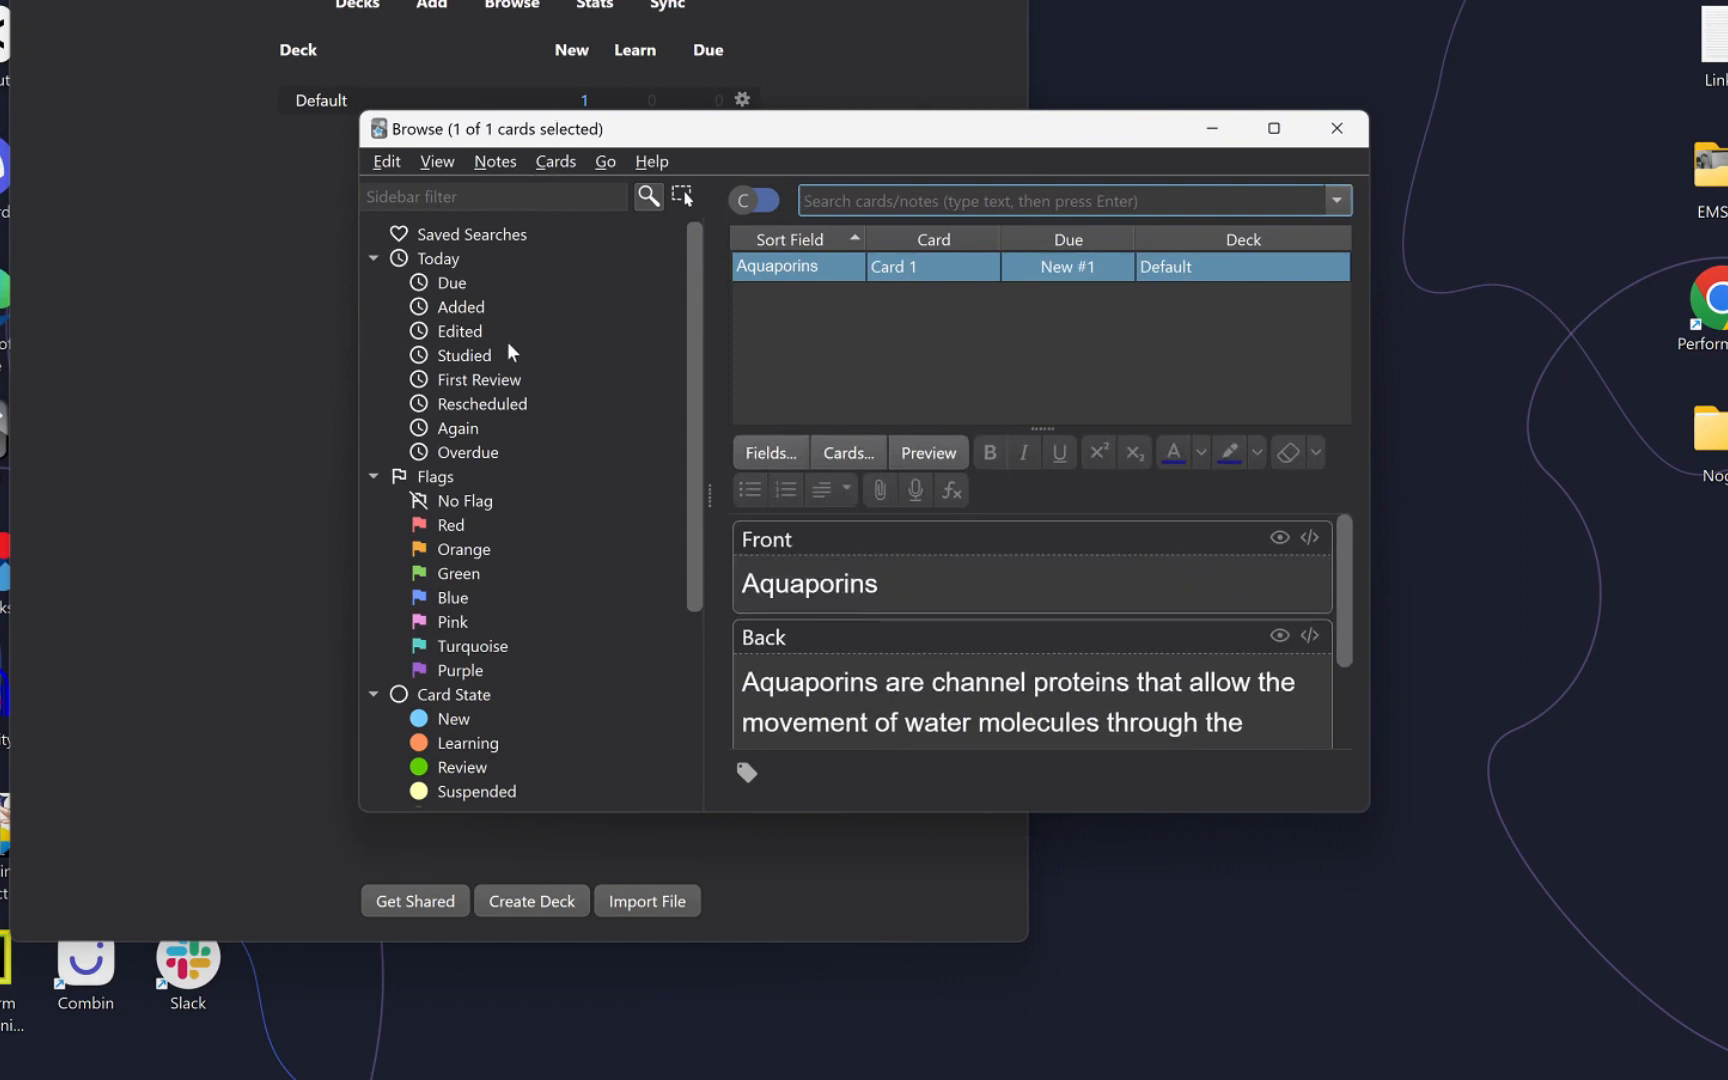
{"action": "scroll", "coordinate": [452, 516], "scroll_direction": "down", "scroll_amount": 2}
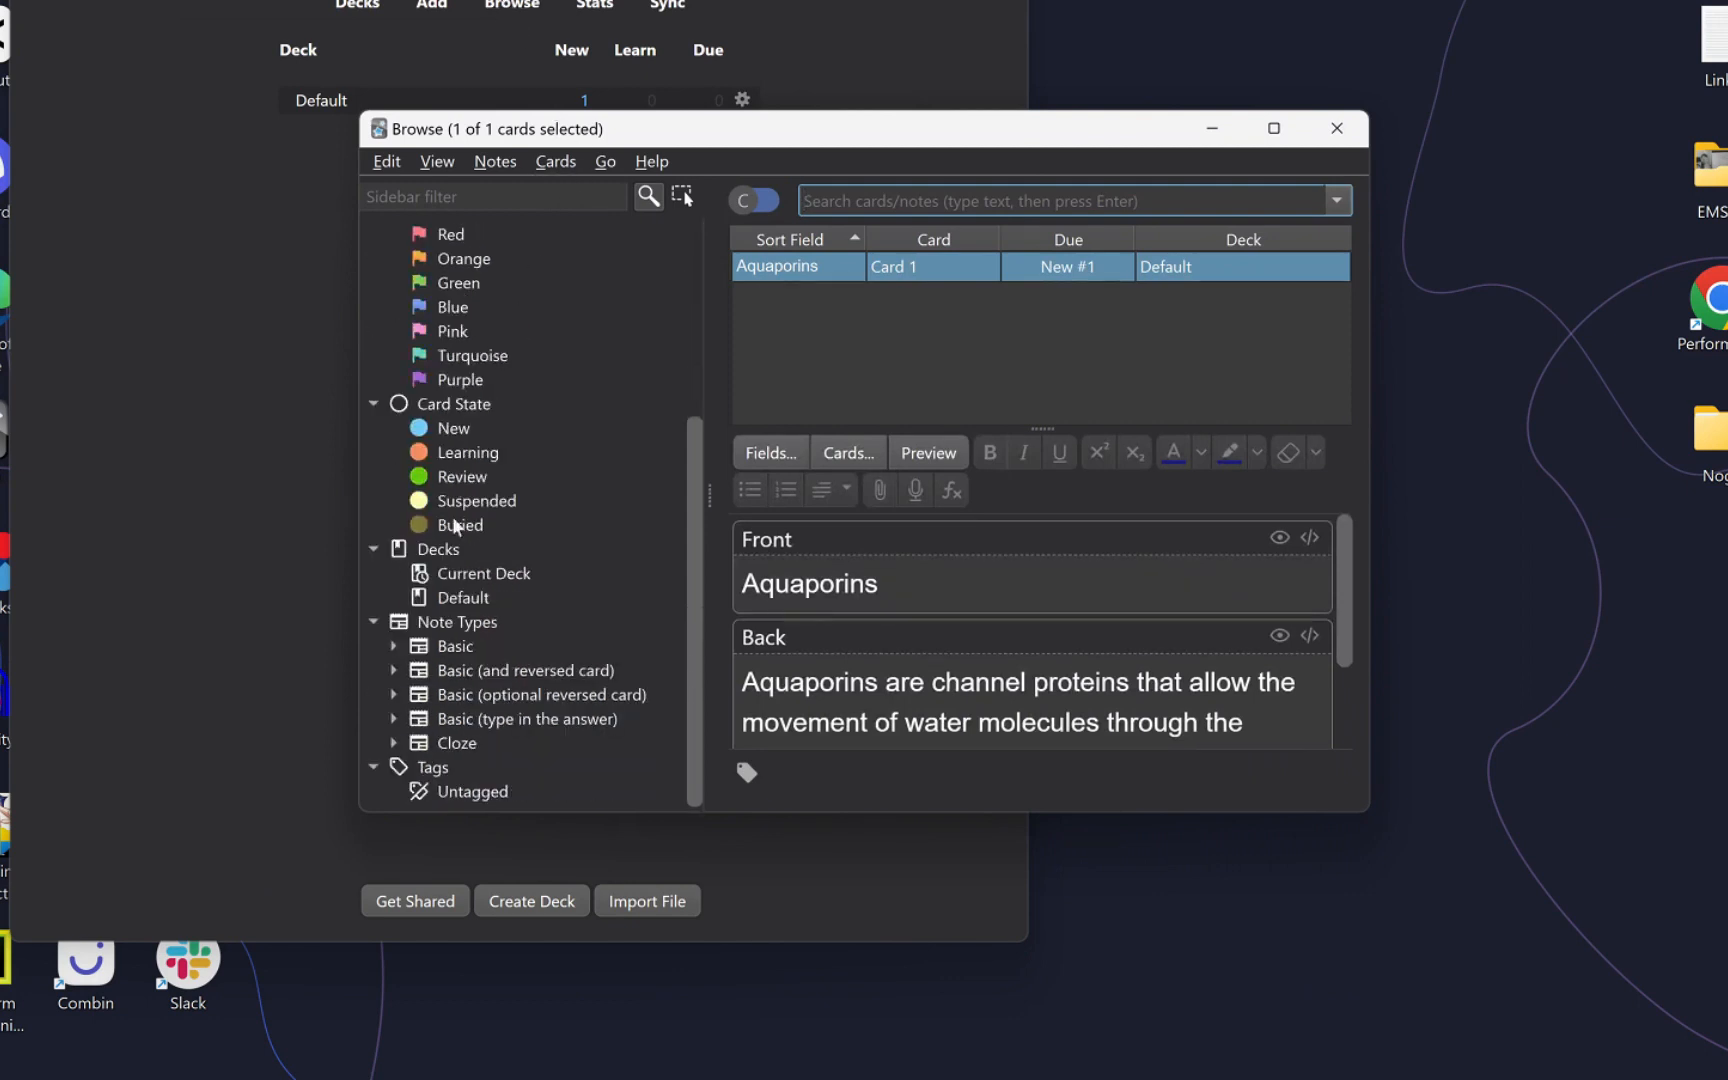
{"action": "left_click", "coordinate": [486, 792]}
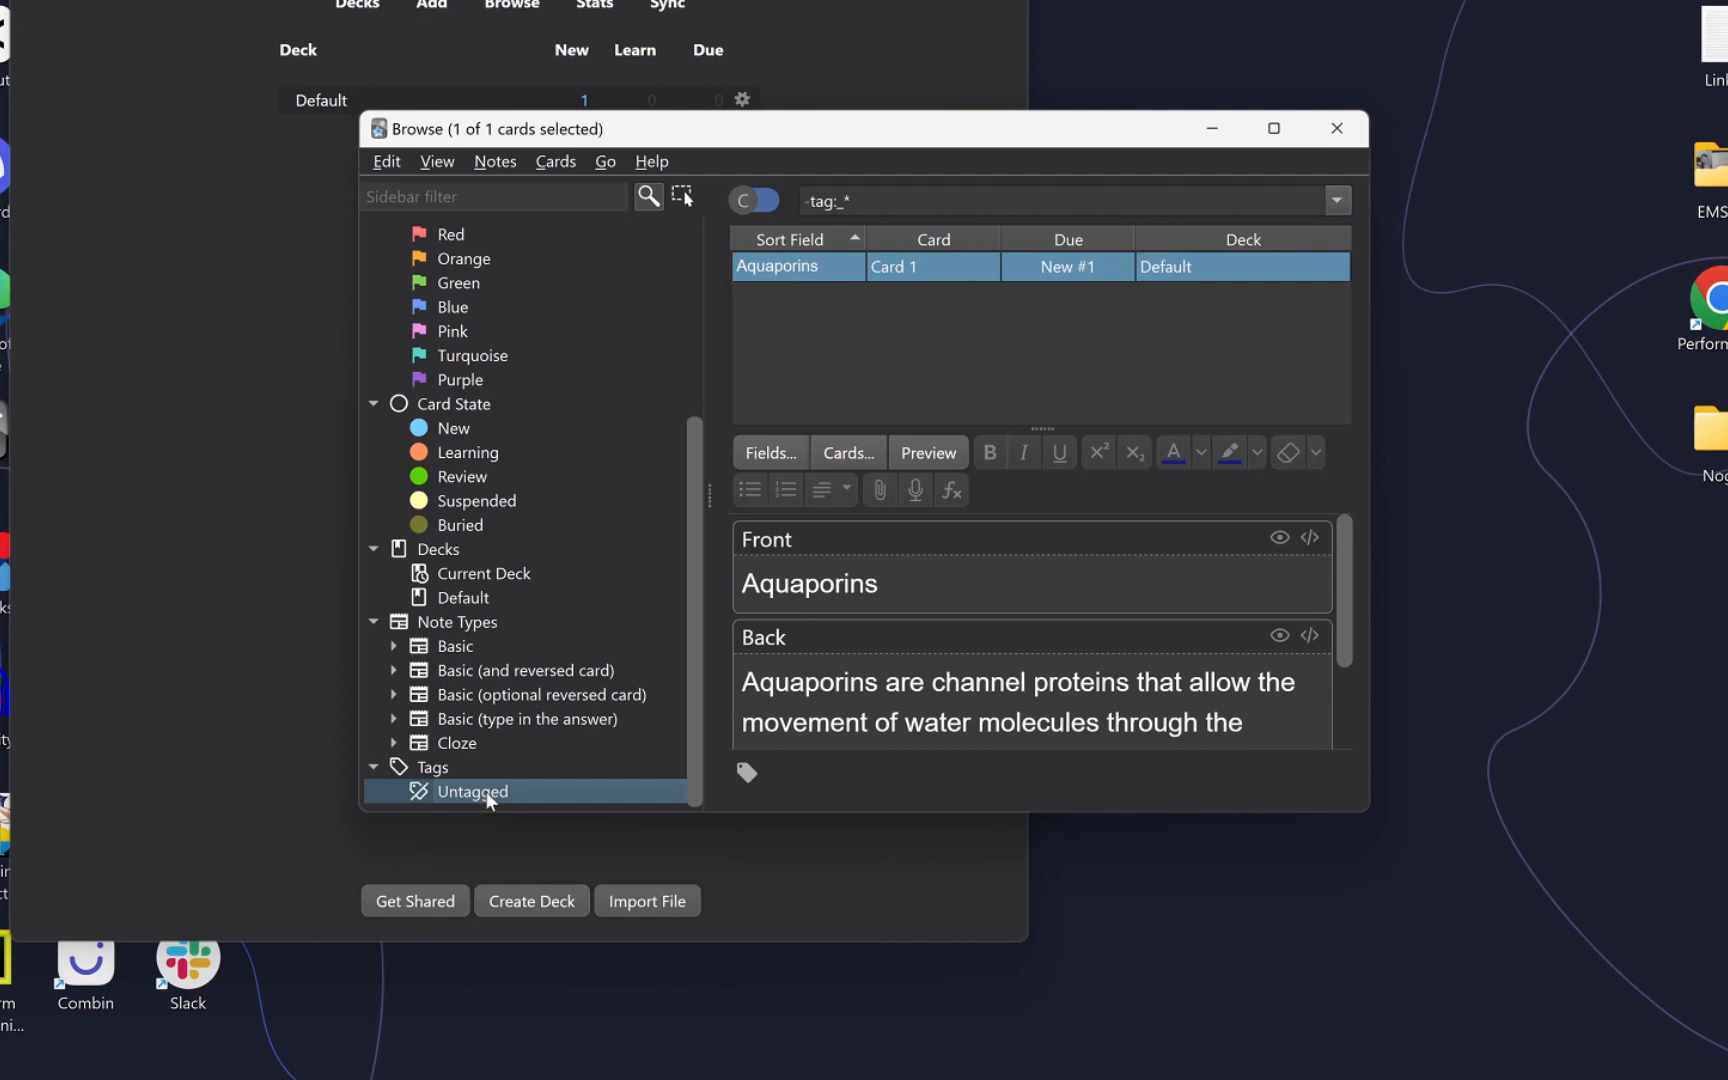
{"action": "scroll", "coordinate": [1032, 640], "scroll_direction": "down", "scroll_amount": 2}
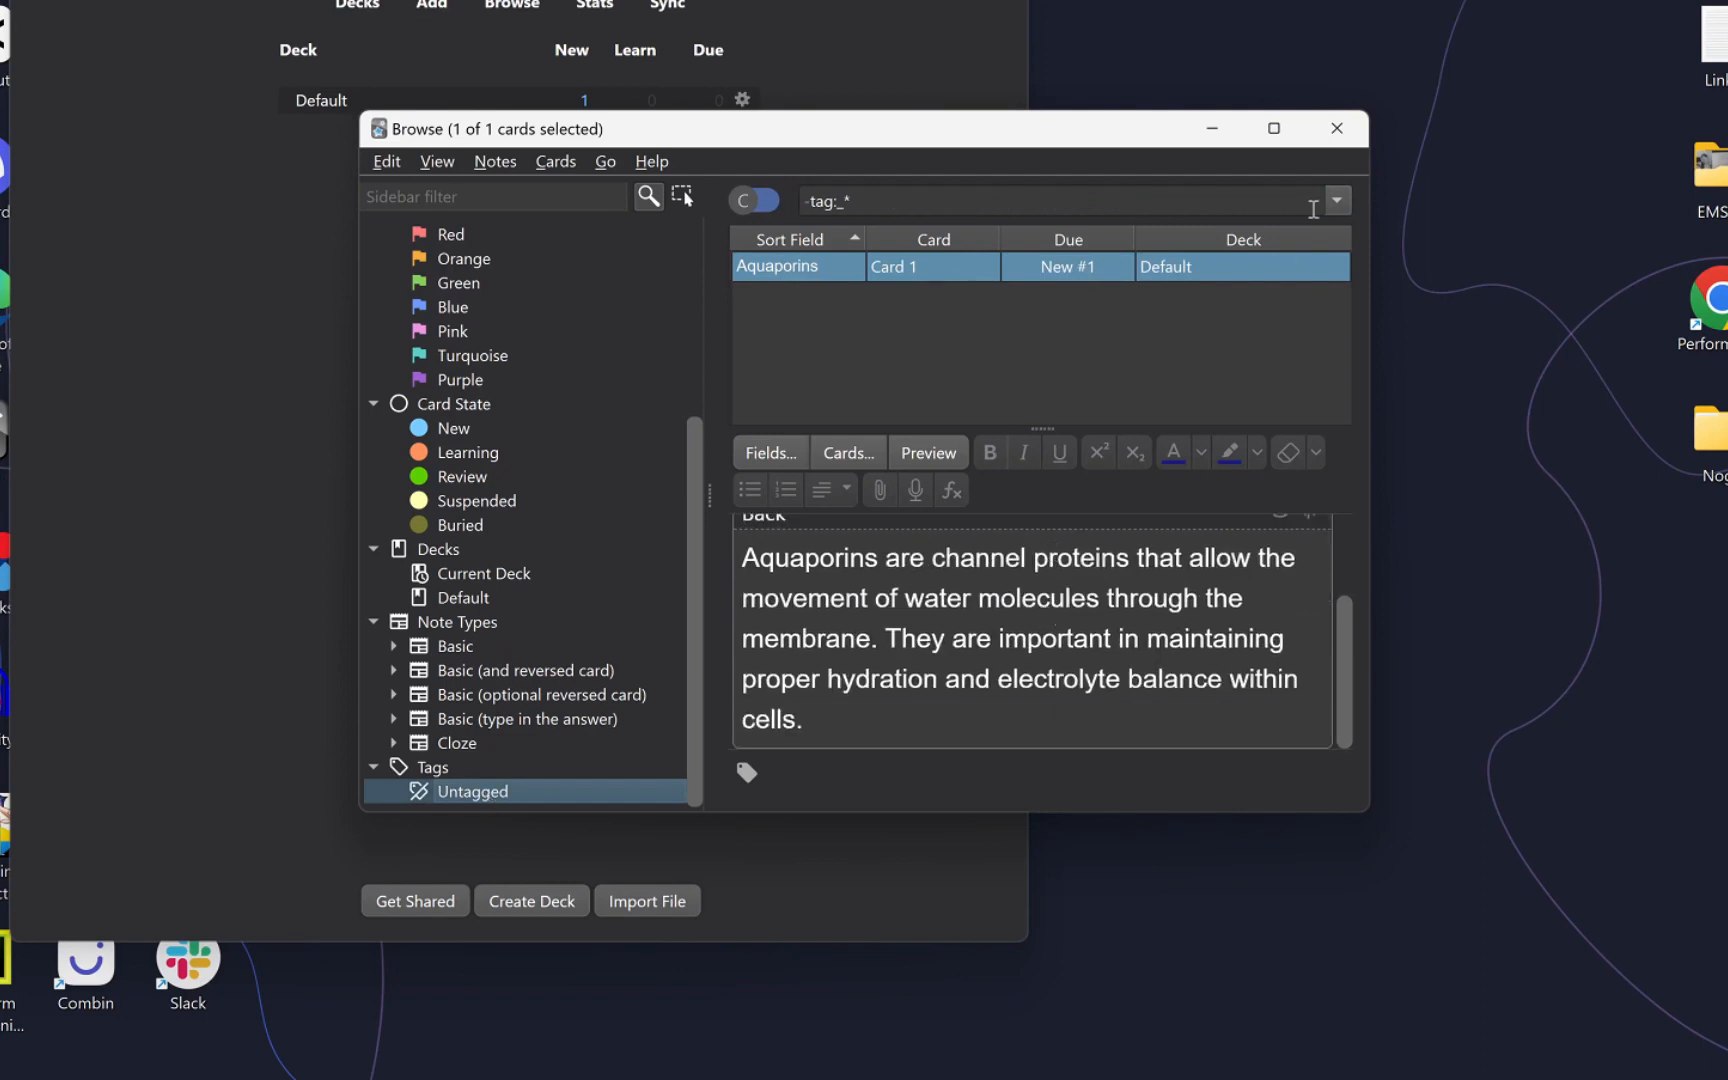
{"action": "left_click", "coordinate": [1340, 130]}
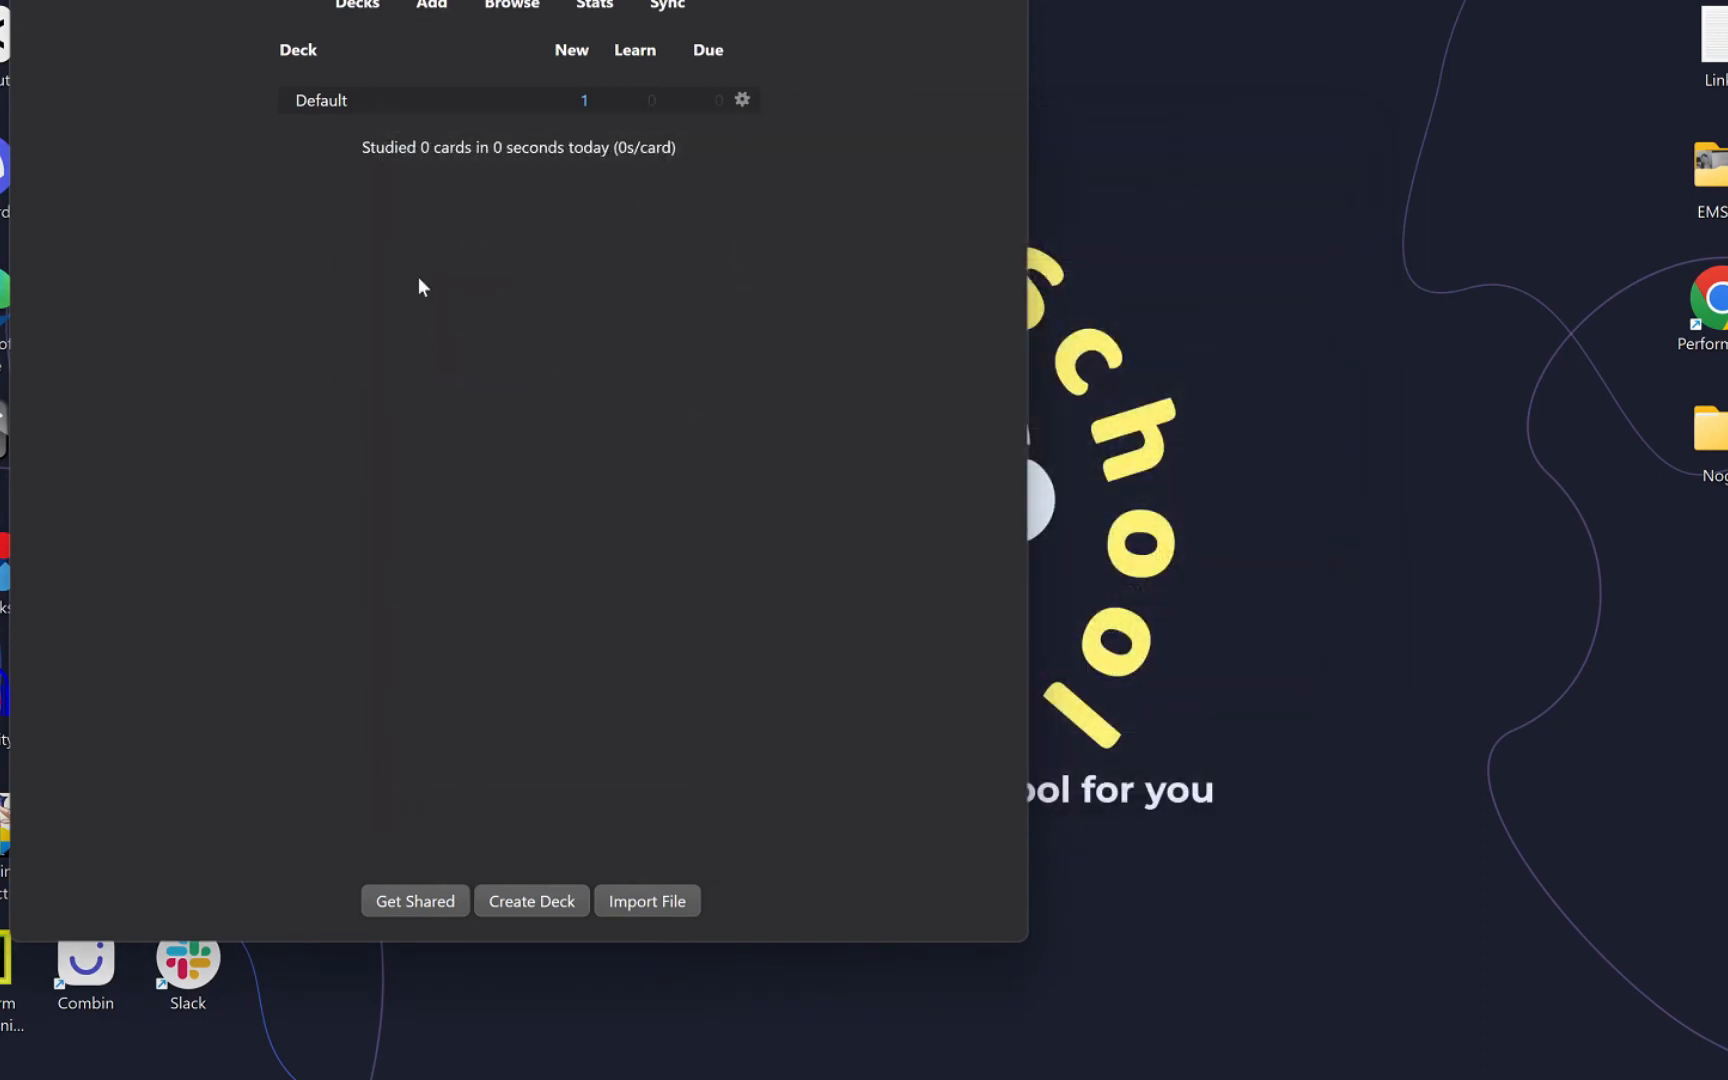
Start studying the Default deck and reveal the answer to its first card
{"action": "left_click", "coordinate": [328, 98]}
{"action": "left_click", "coordinate": [652, 152]}
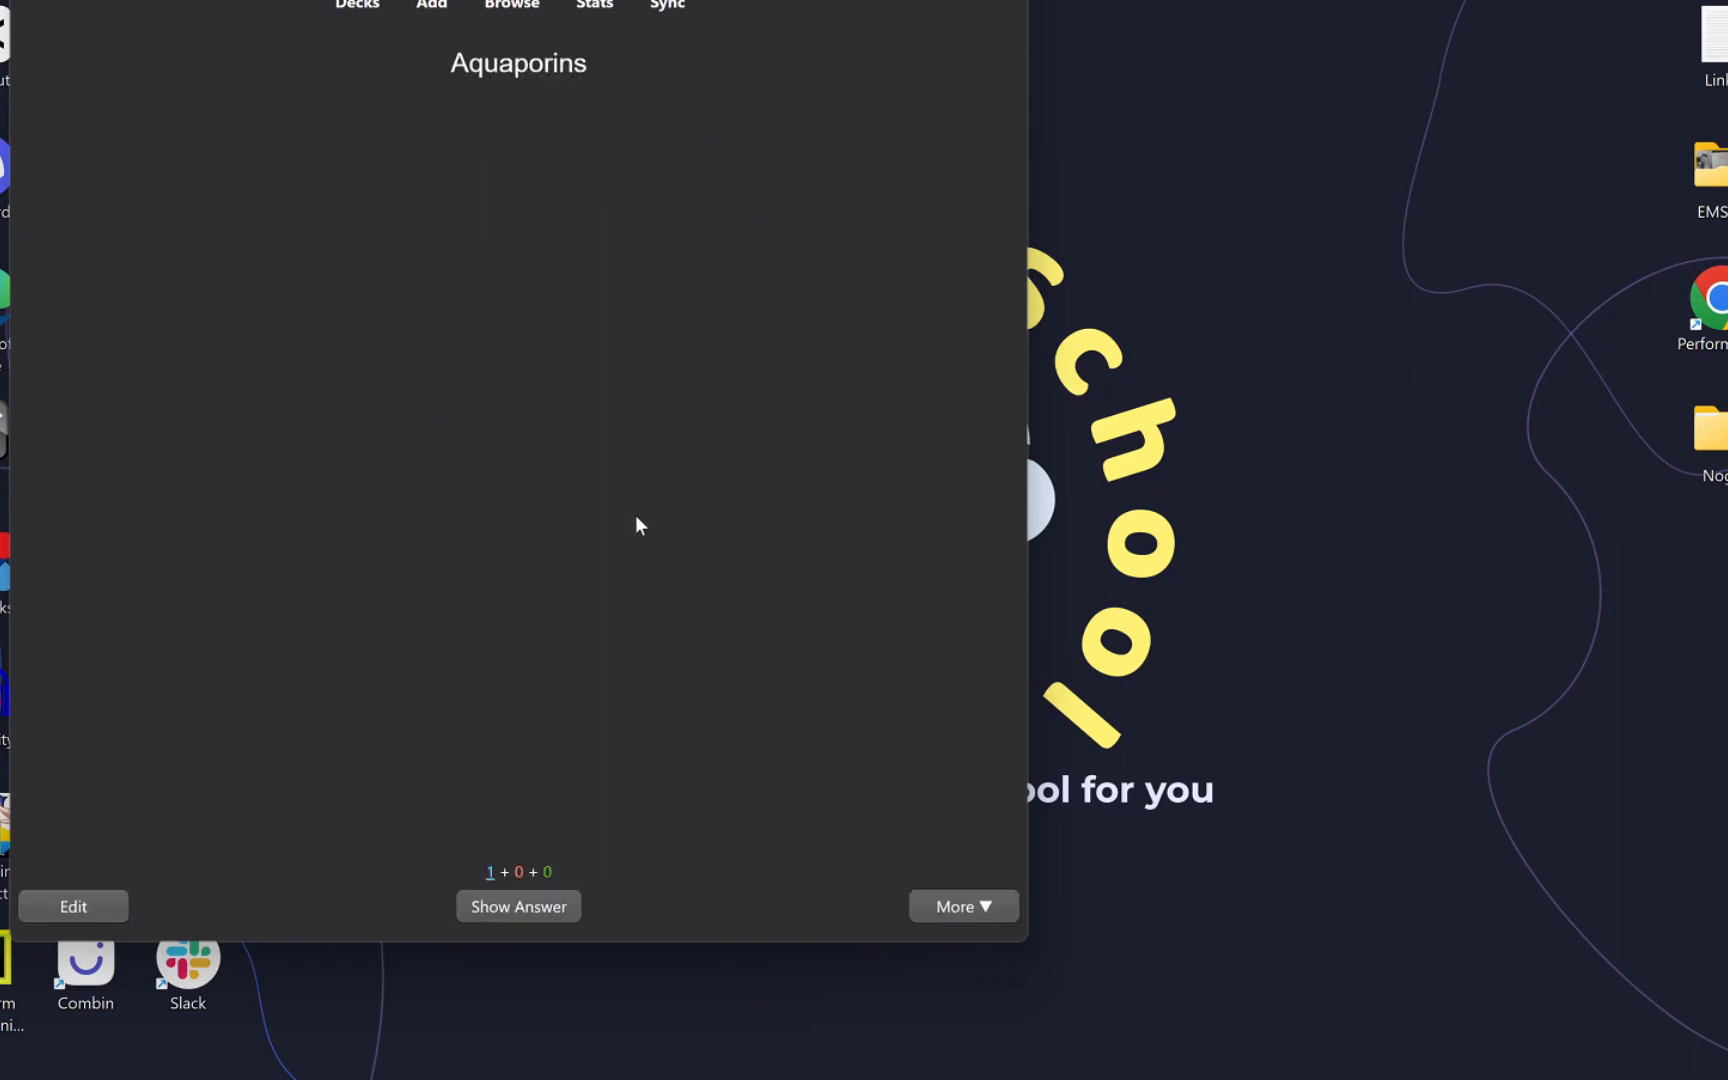
{"action": "key", "text": "space"}
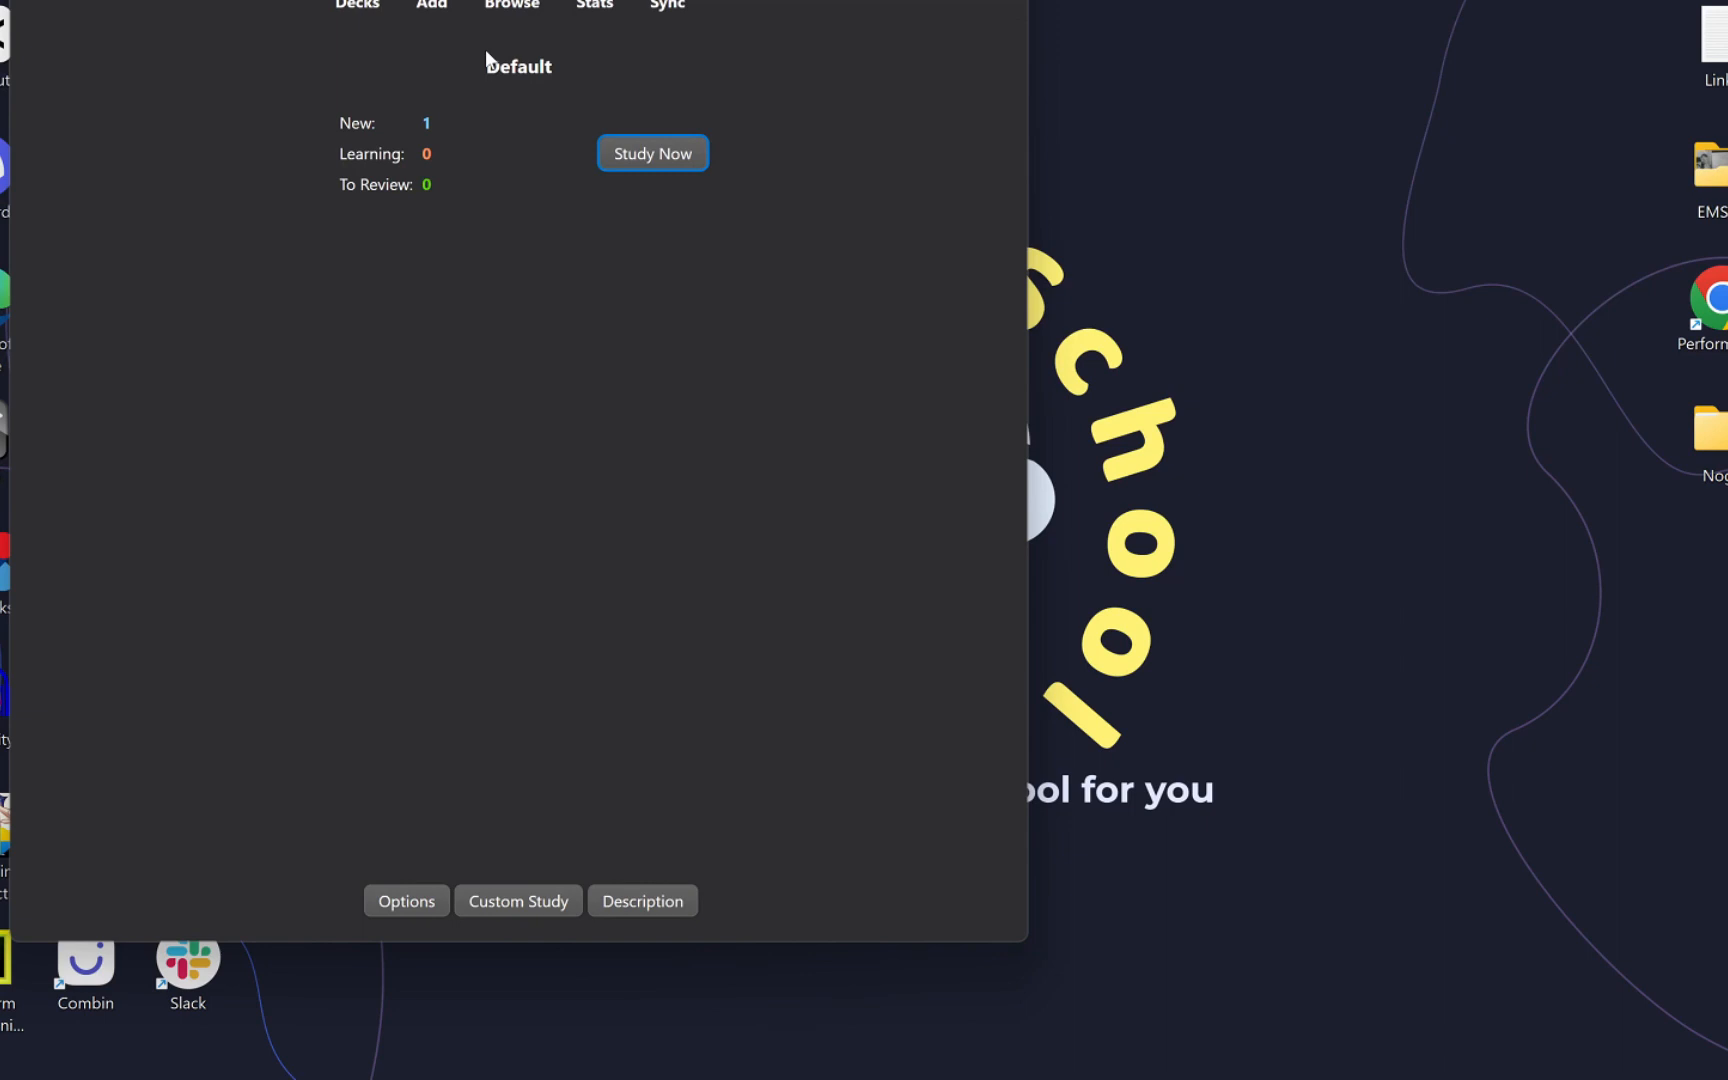
{"action": "left_click", "coordinate": [553, 355]}
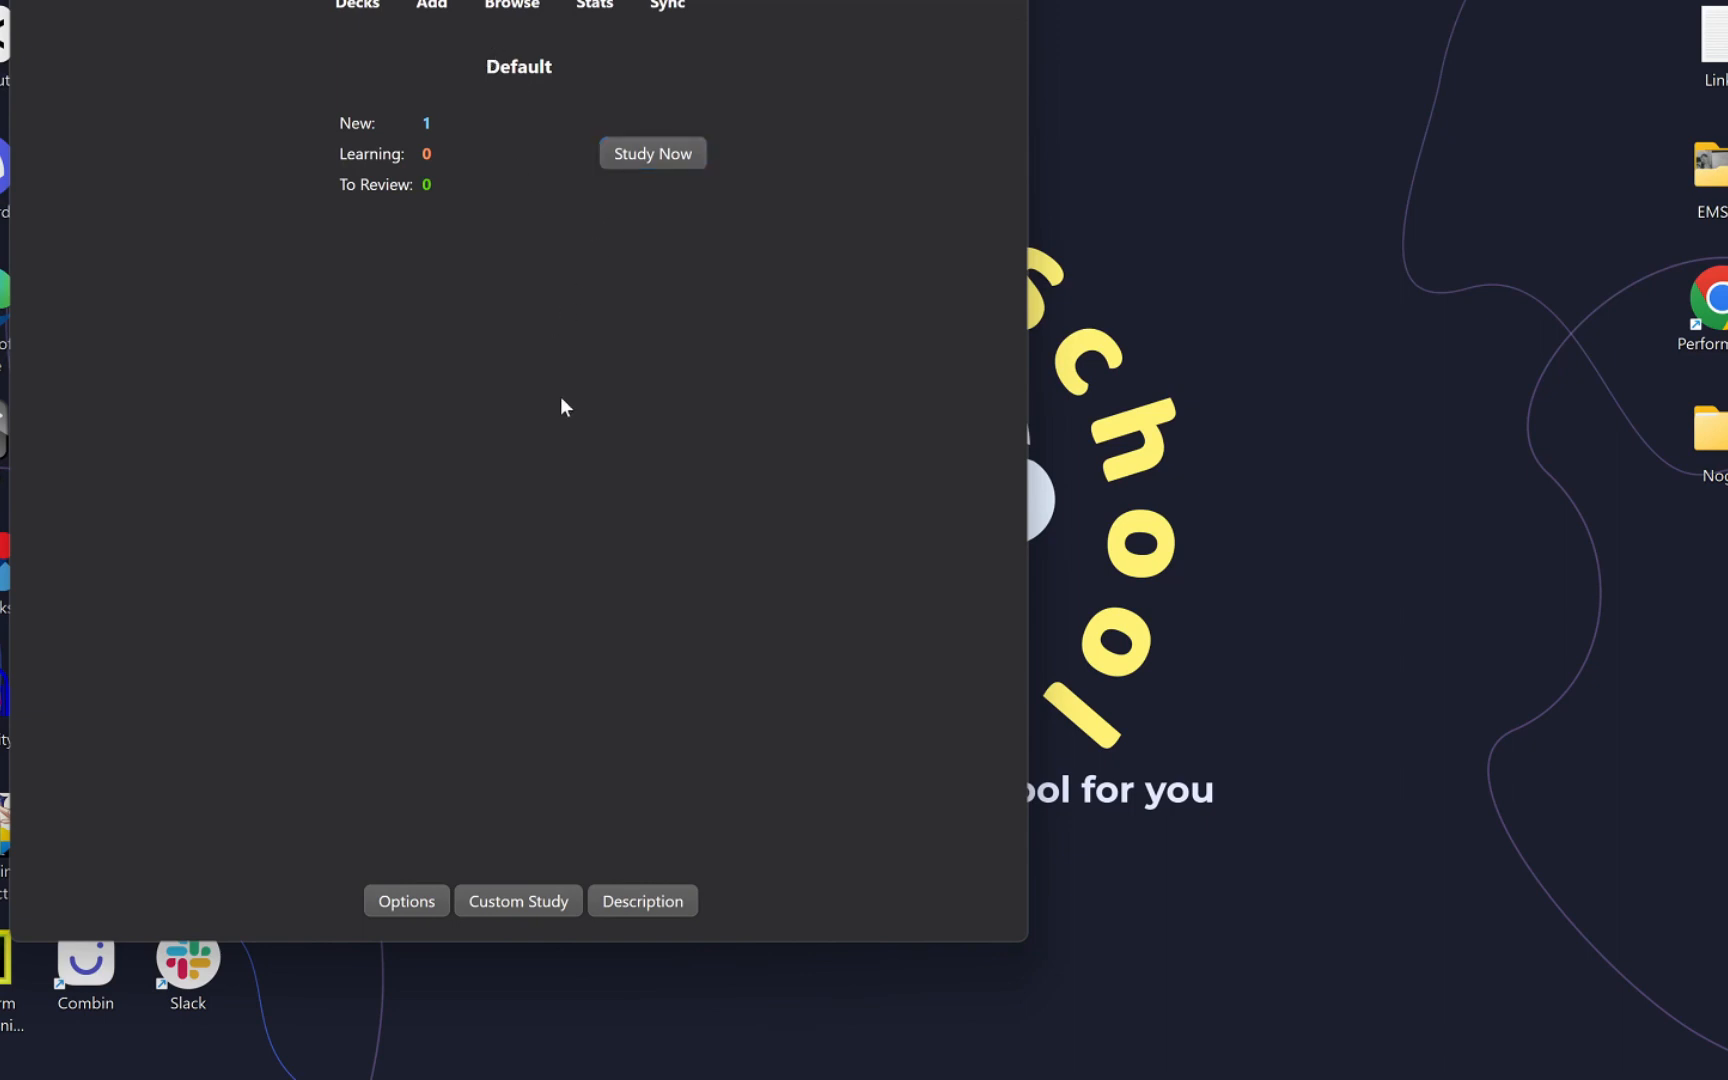